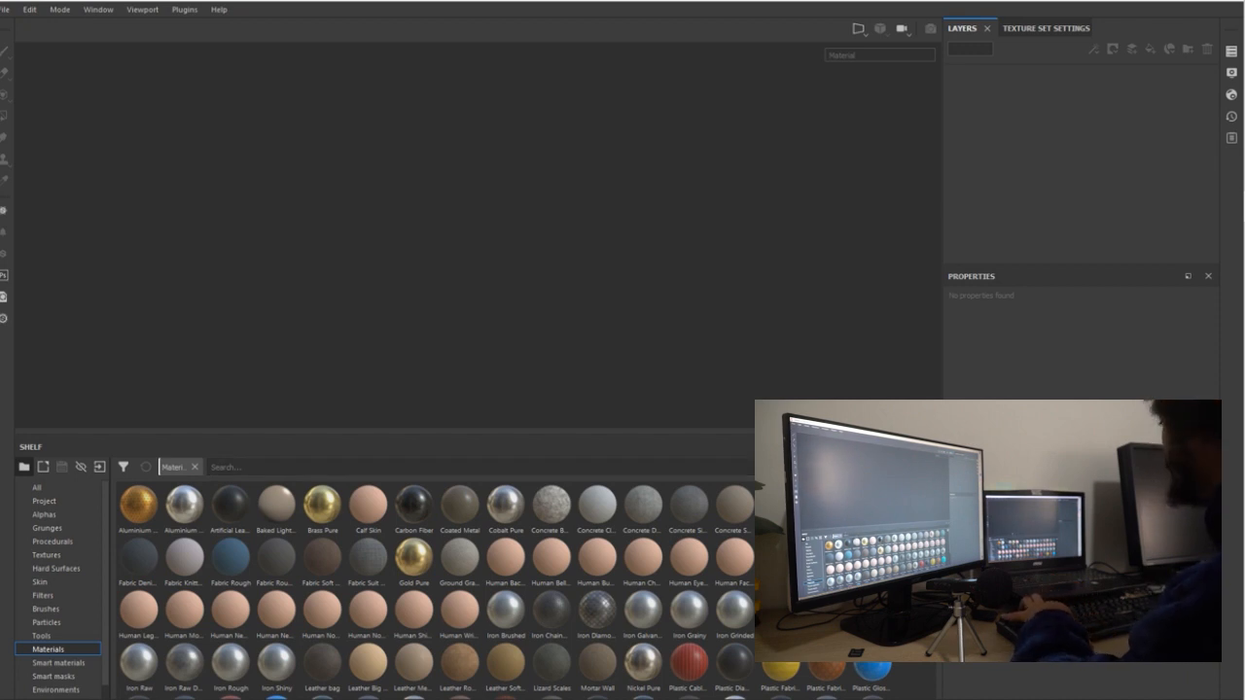
pyautogui.click(5, 10)
pyautogui.click(17, 39)
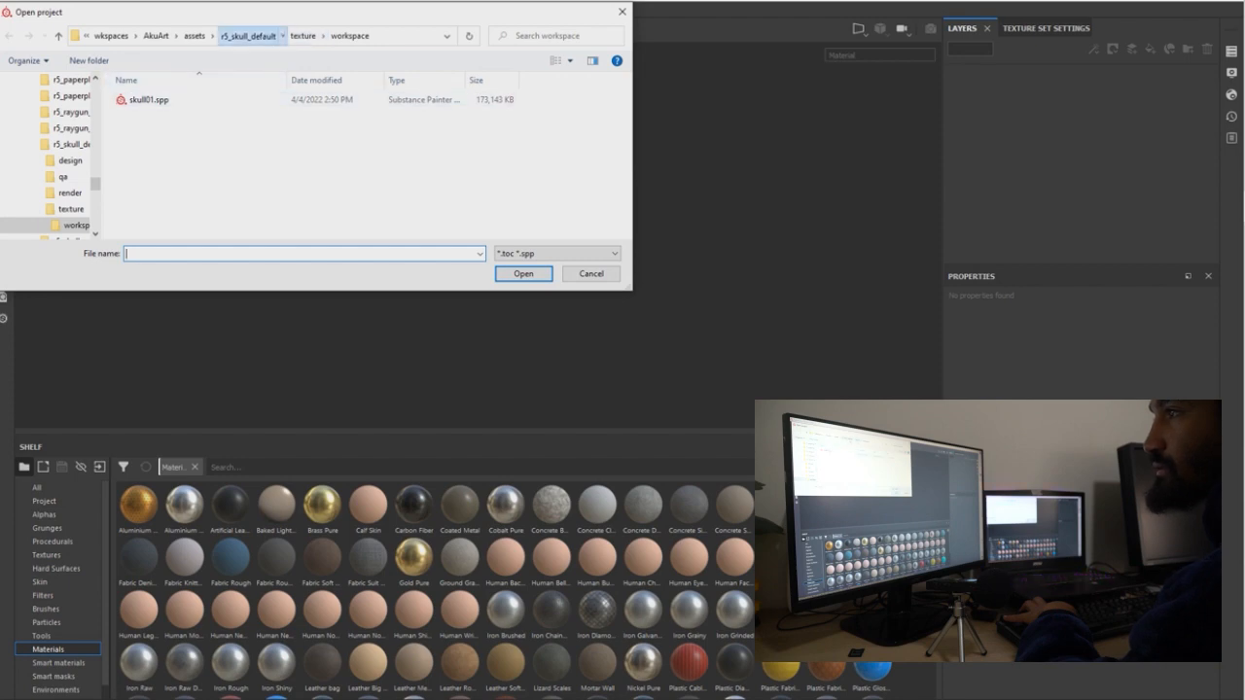
pyautogui.click(248, 35)
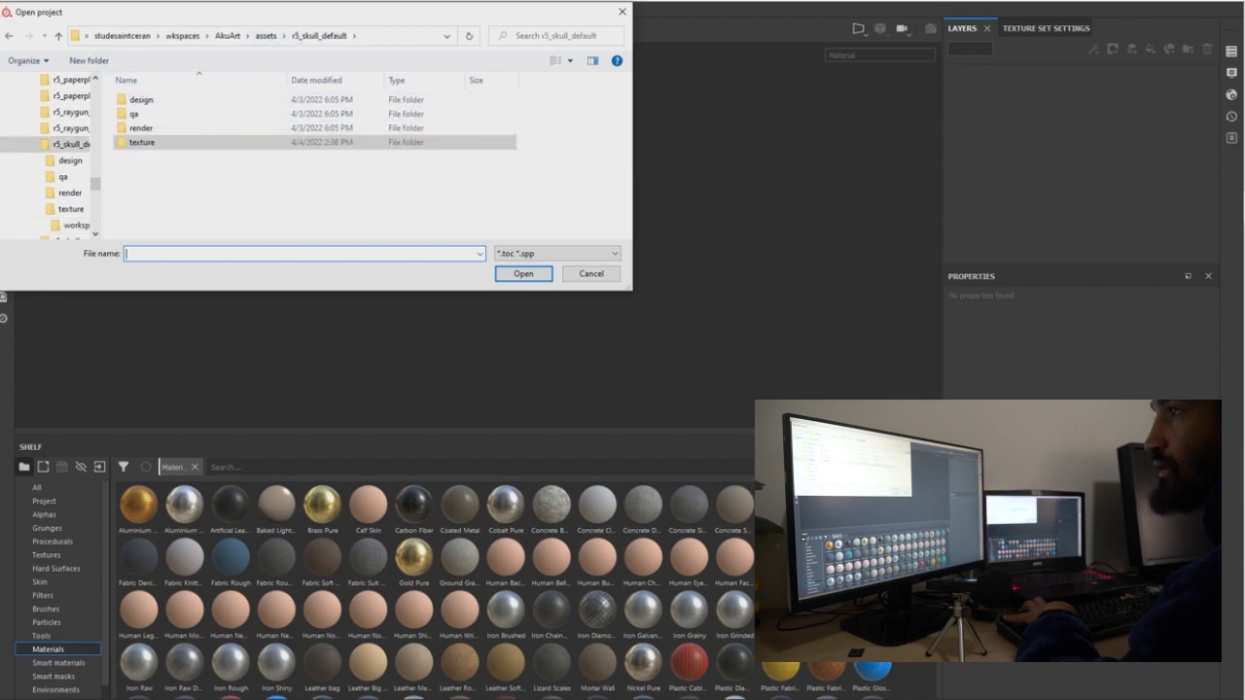
pyautogui.scroll(10, 54, 156)
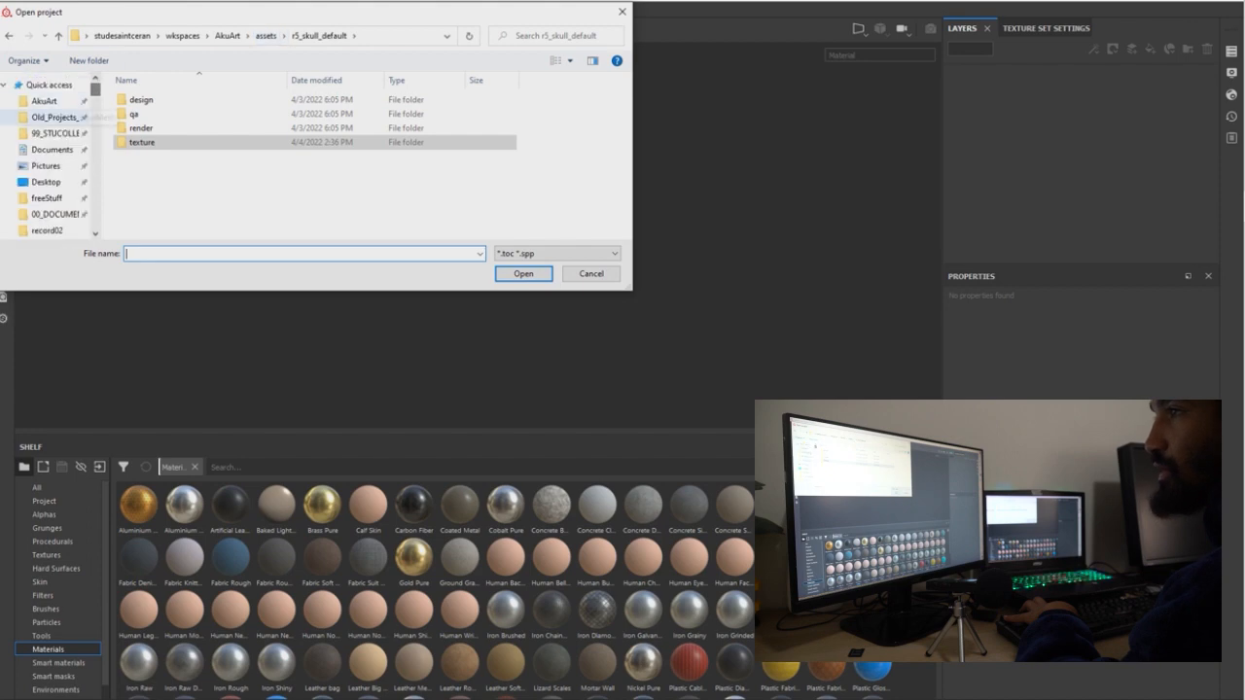
pyautogui.scroll(-1, 54, 208)
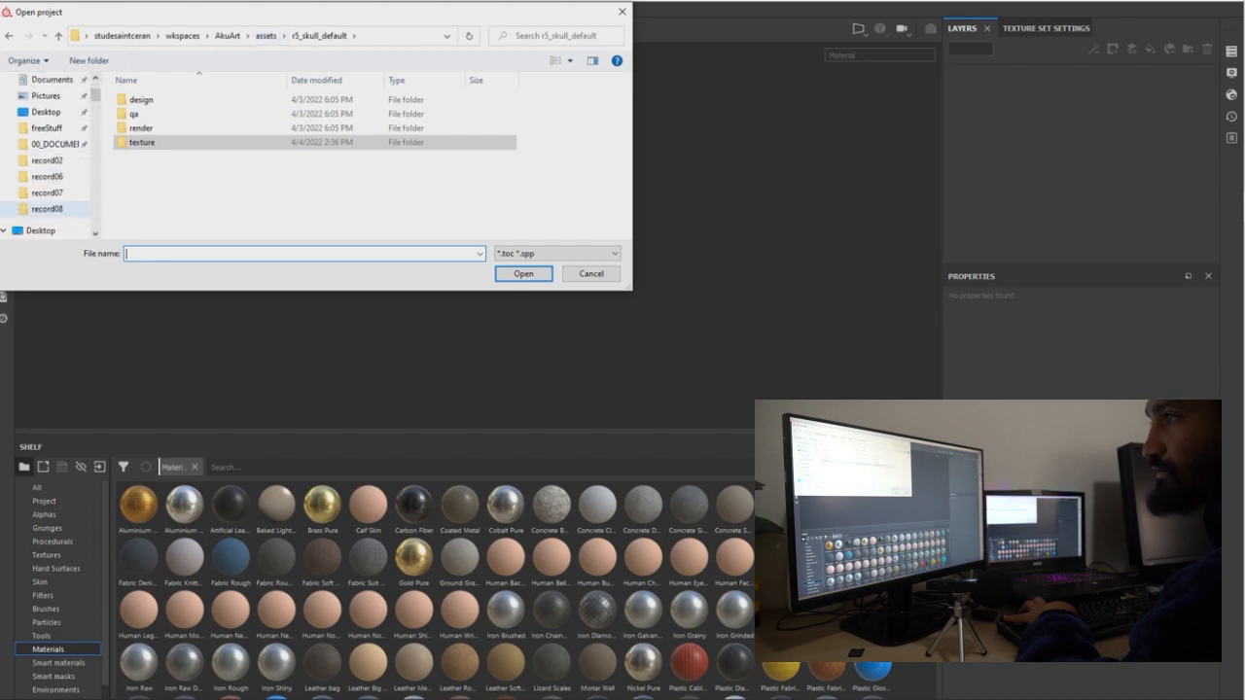
pyautogui.click(47, 208)
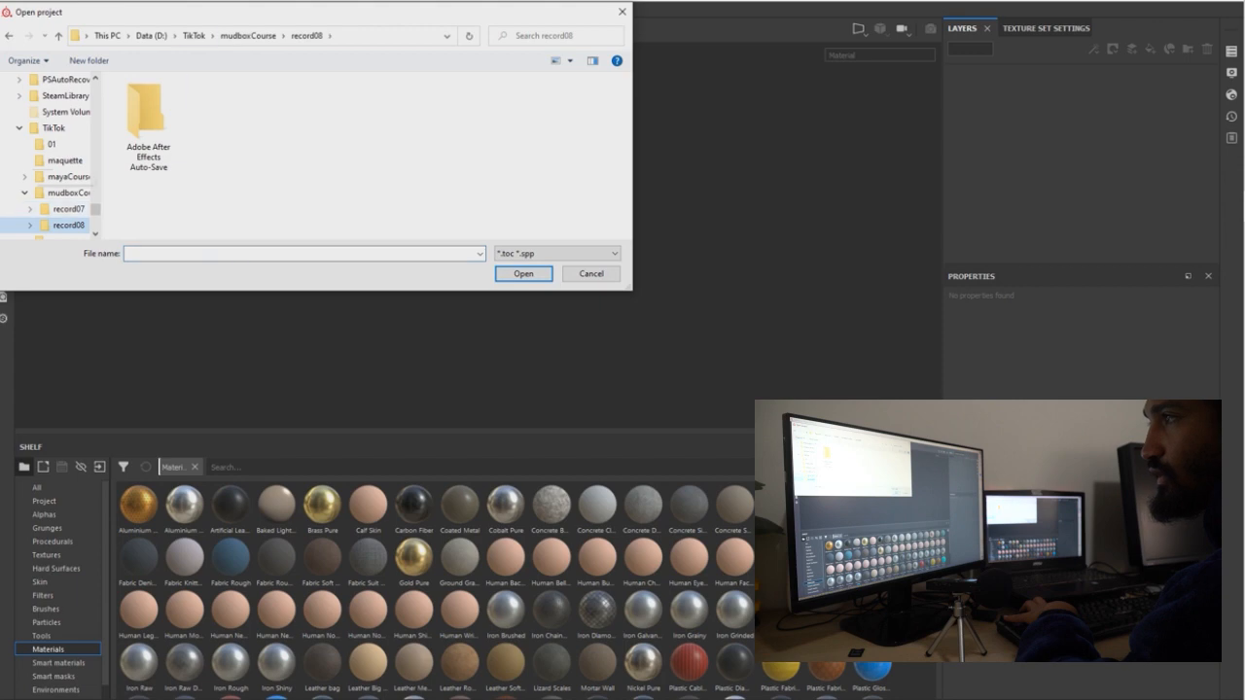
pyautogui.click(248, 35)
pyautogui.doubleClick(146, 96)
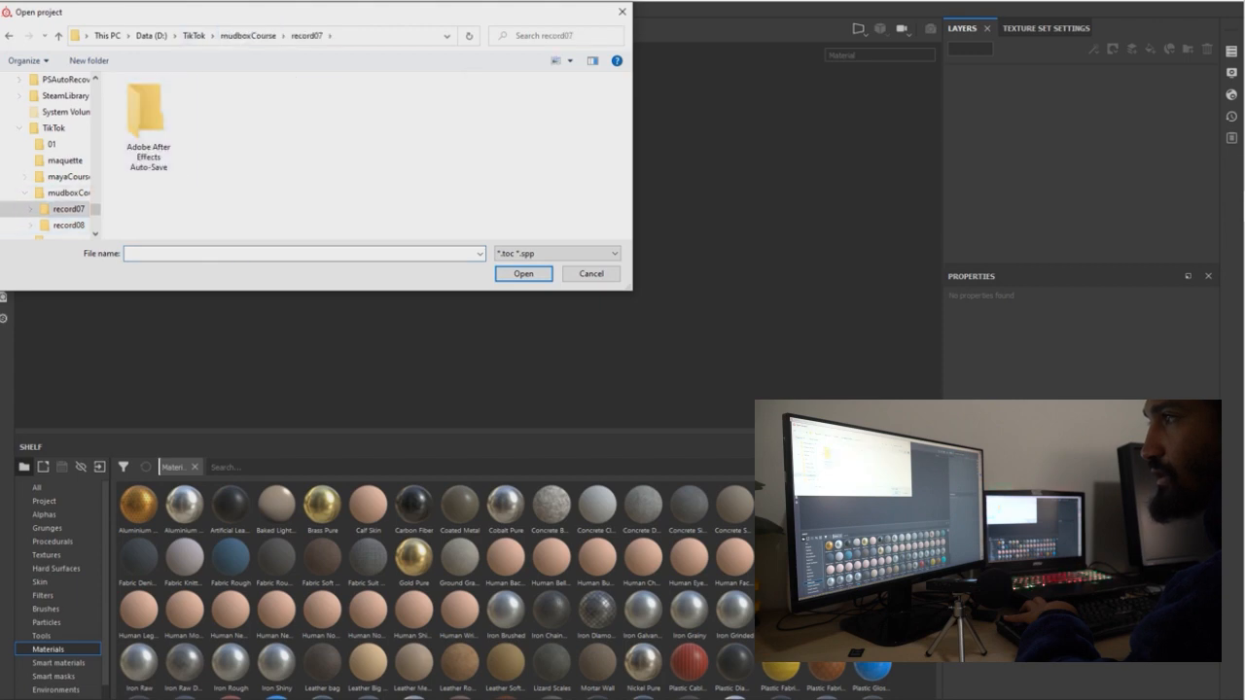
pyautogui.click(248, 35)
pyautogui.press('Escape')
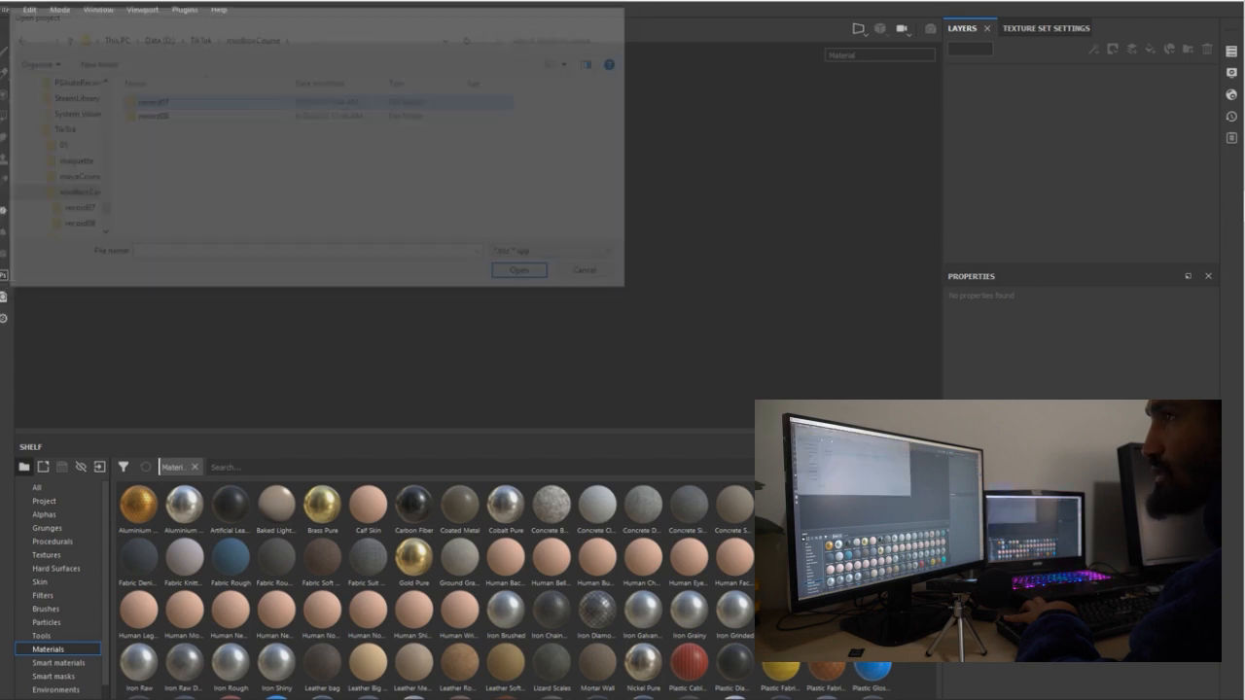
# Start a new project using the PBR - Metallic Roughness (allegorithmic) template.
pyautogui.click(6, 10)
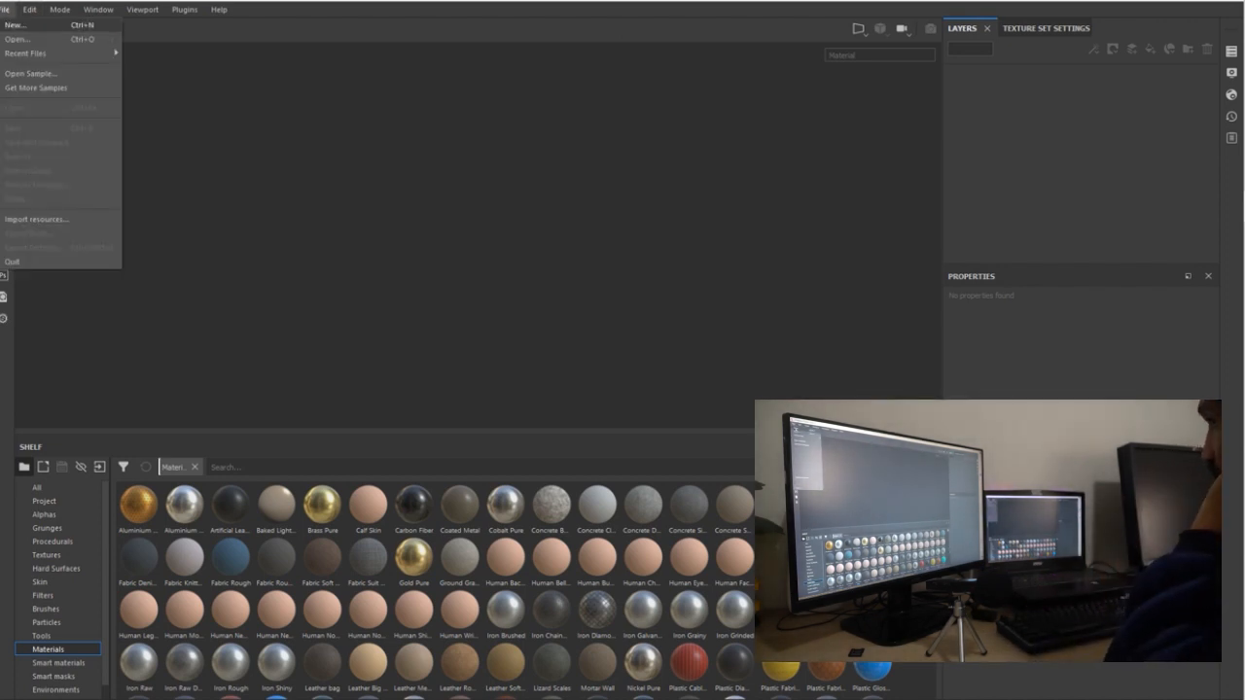
pyautogui.hotkey('ctrl', 'n')
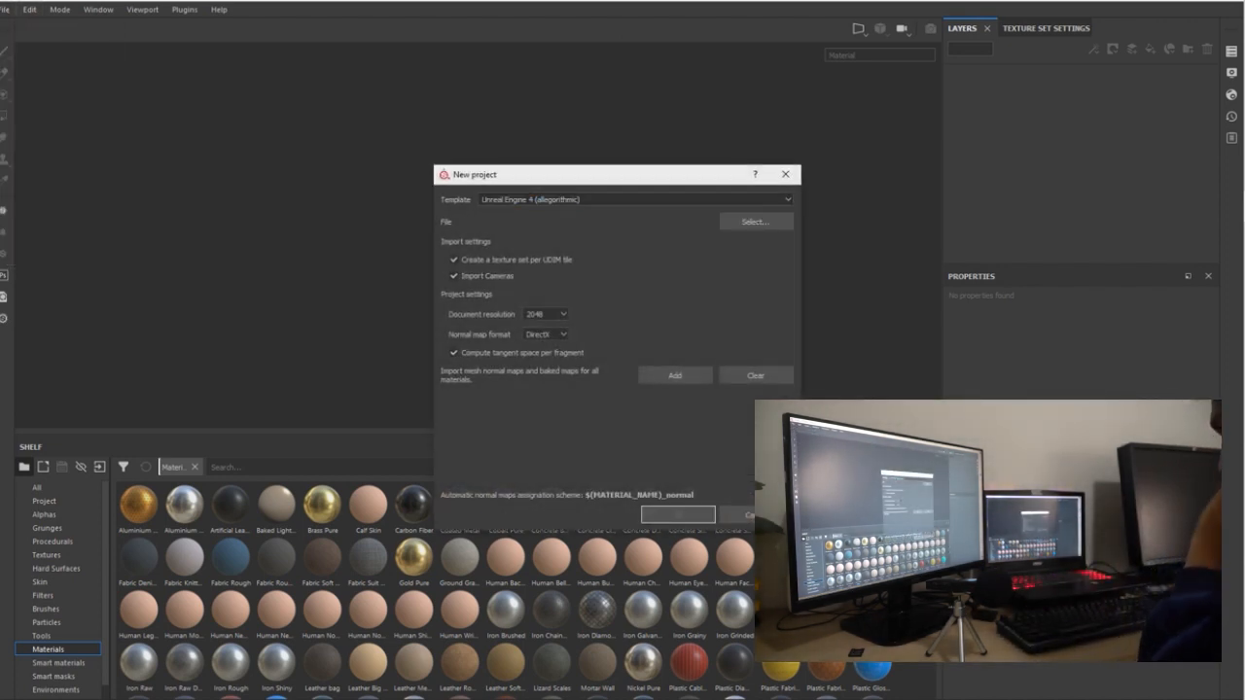
pyautogui.hotkey('alt', 'Down')
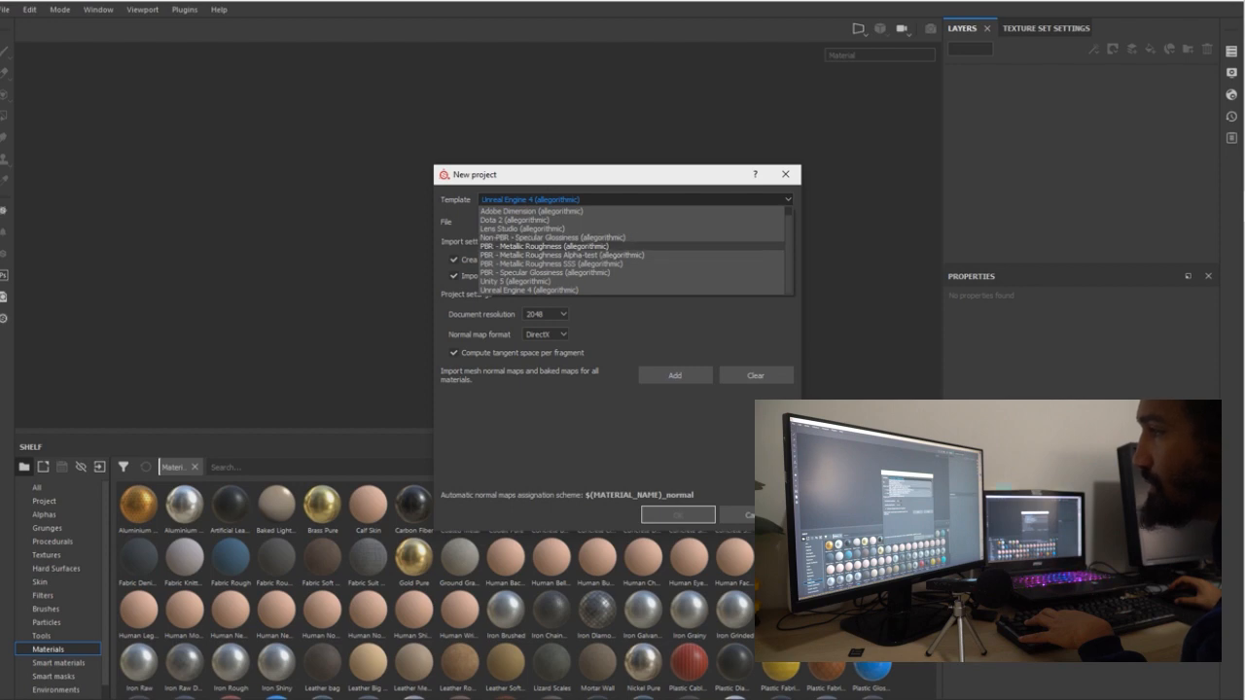
pyautogui.press('Return')
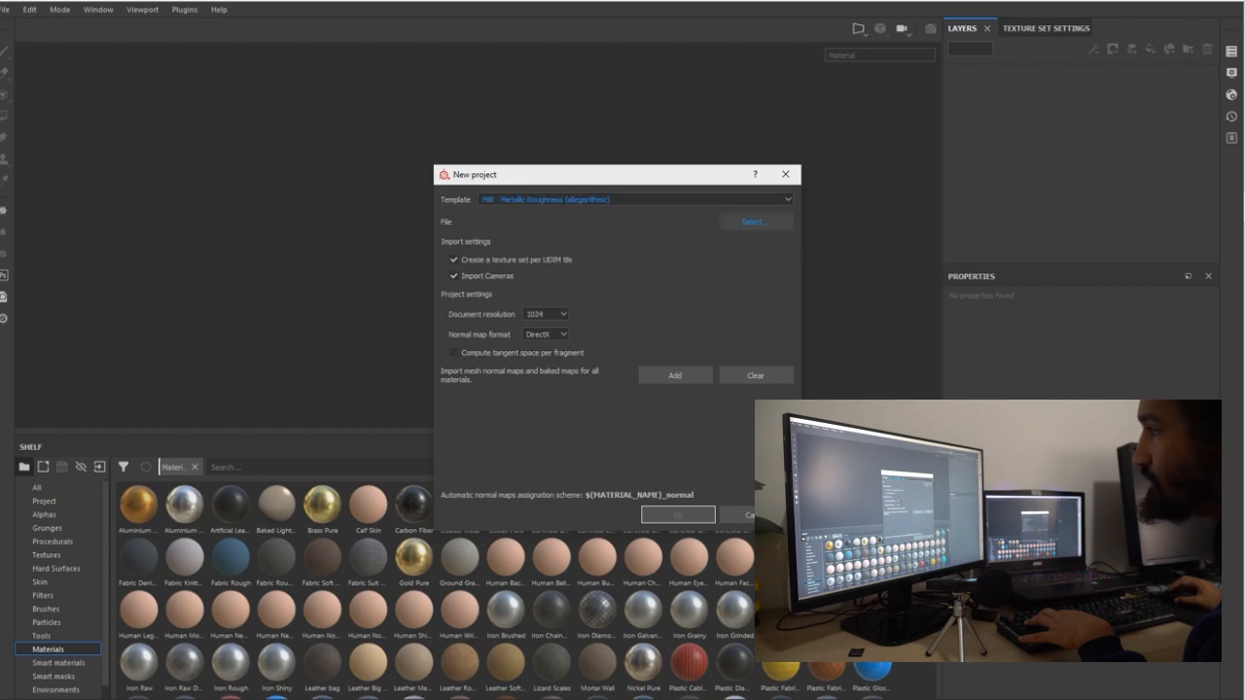
# Choose Alien_002.obj from the Body folder as the project mesh and create the project.
pyautogui.click(756, 222)
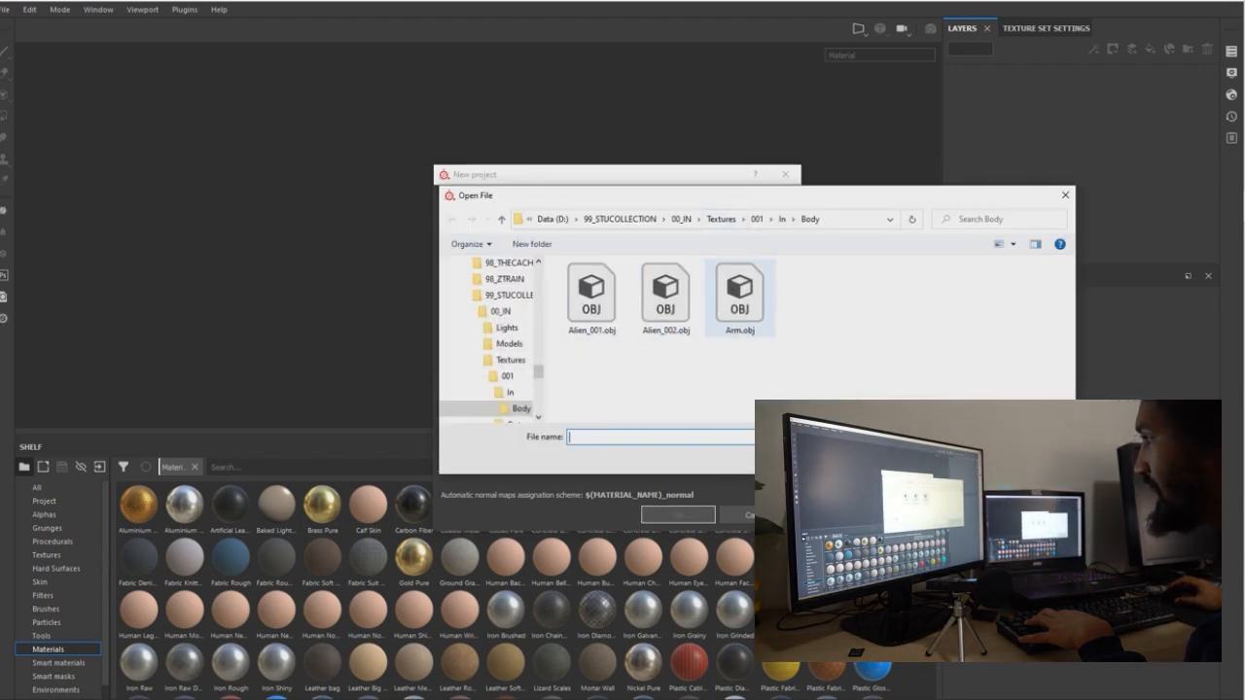
pyautogui.click(665, 296)
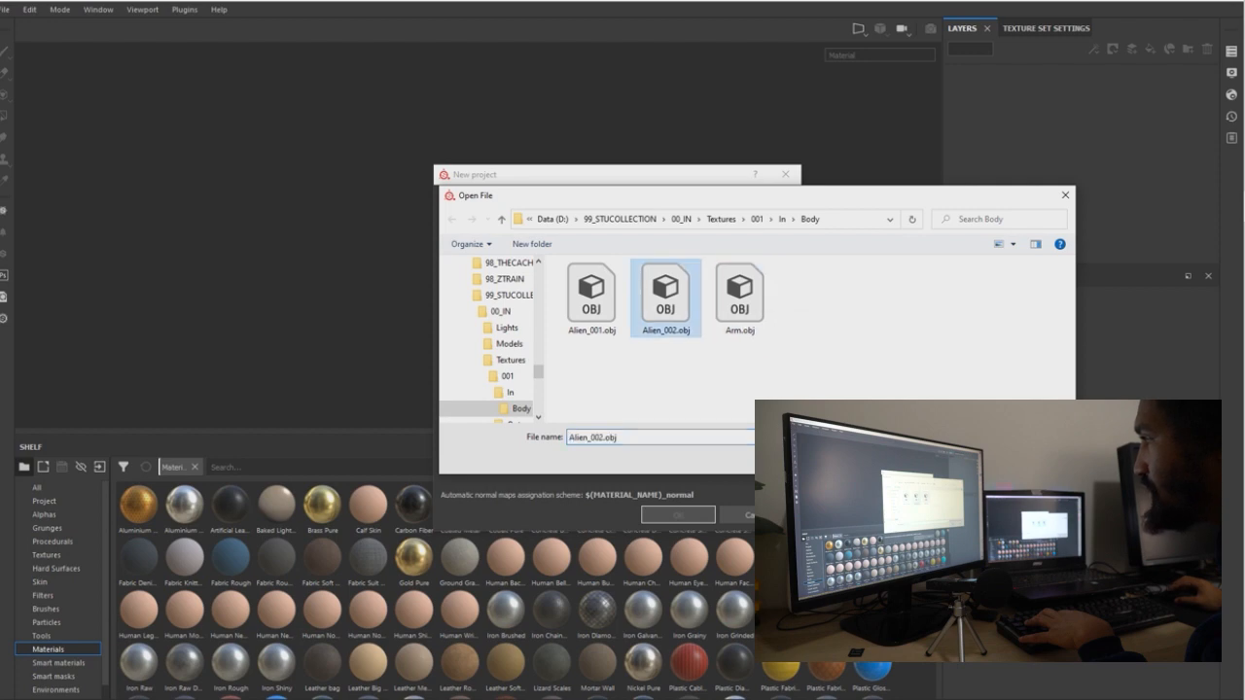
pyautogui.click(963, 458)
pyautogui.press('Return')
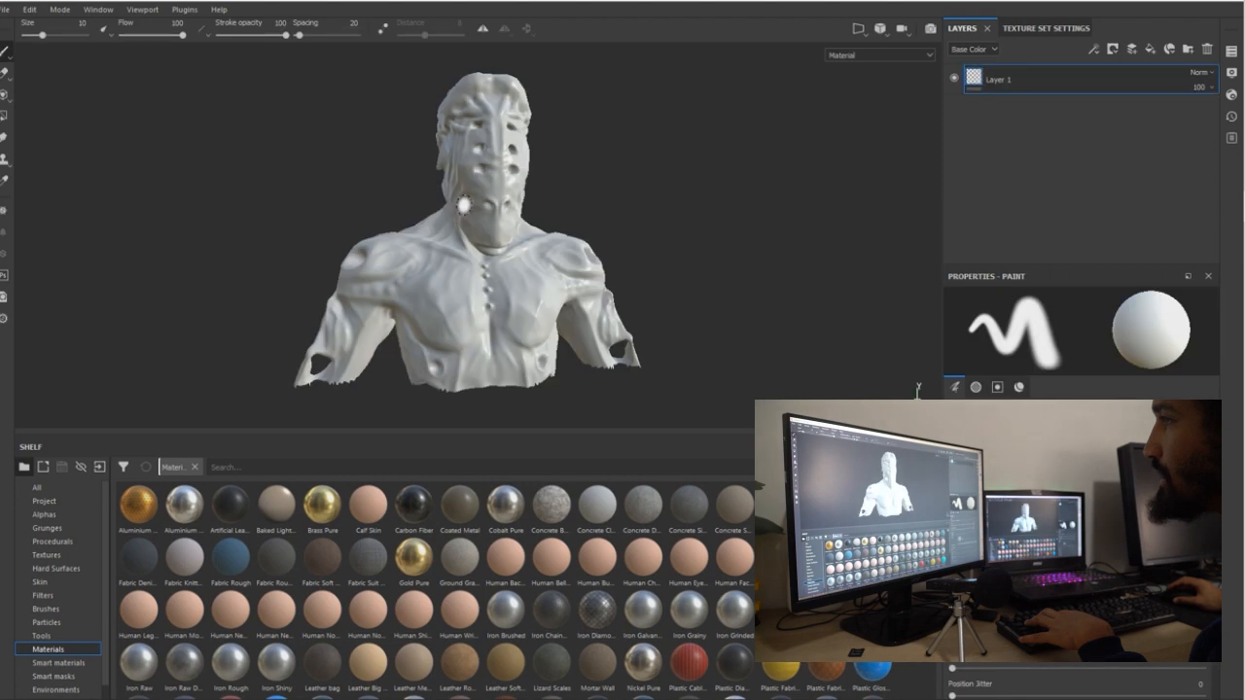
# Examine the imported alien bust from the front and both sides, including the head and shoulders up close.
pyautogui.scroll(2, 399, 219)
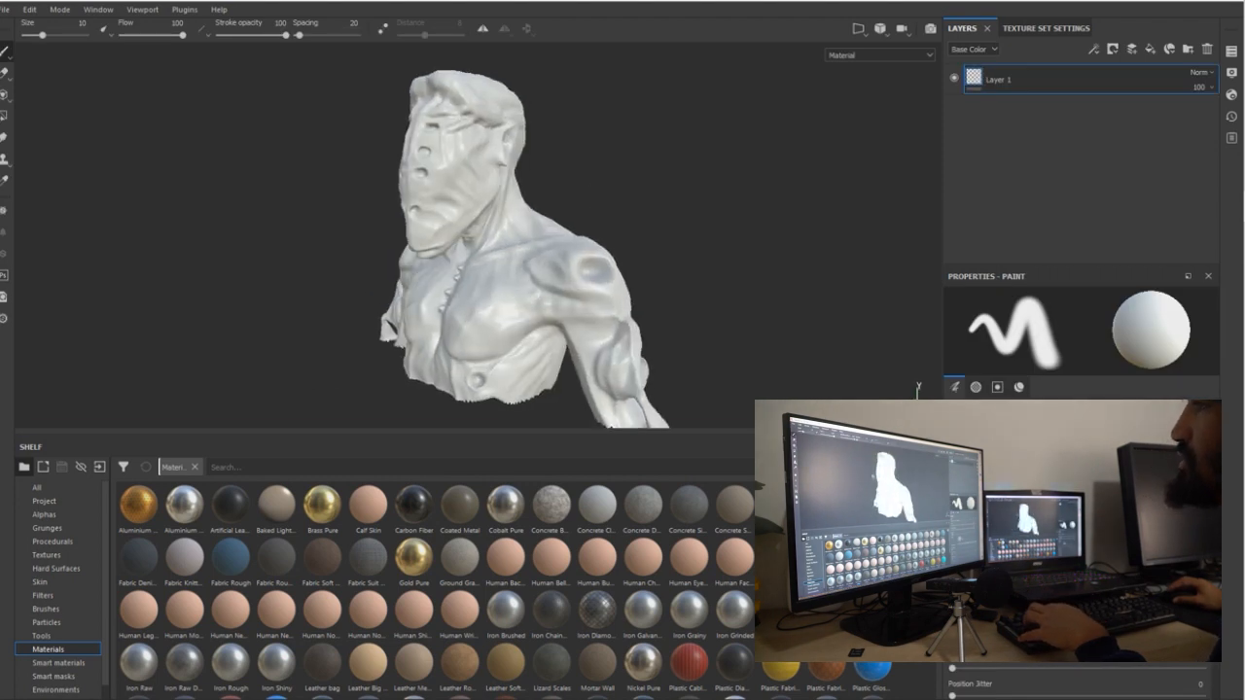
pyautogui.keyDown('alt'); pyautogui.moveTo(399, 218); pyautogui.dragTo(459, 227); pyautogui.keyUp('alt')
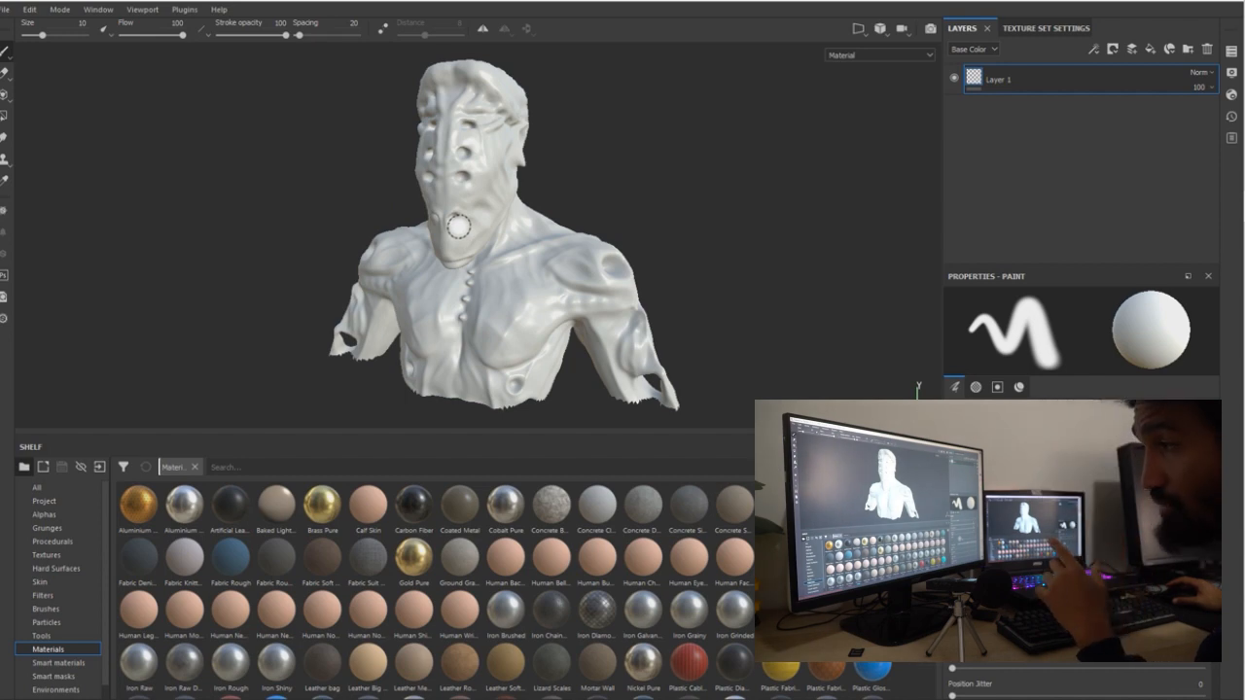
pyautogui.moveTo(648, 237)
pyautogui.keyDown('alt'); pyautogui.mouseDown()
pyautogui.moveTo(773, 239)
pyautogui.moveTo(601, 231)
pyautogui.moveTo(629, 214)
pyautogui.moveTo(753, 219)
pyautogui.moveTo(649, 227)
pyautogui.mouseUp(); pyautogui.keyUp('alt')
pyautogui.keyDown('alt'); pyautogui.moveTo(672, 230); pyautogui.dragTo(755, 216, button='right'); pyautogui.keyUp('alt')
pyautogui.keyDown('alt'); pyautogui.moveTo(613, 173); pyautogui.dragTo(649, 316, button='middle'); pyautogui.keyUp('alt')
pyautogui.moveTo(649, 316)
pyautogui.keyDown('alt'); pyautogui.mouseDown()
pyautogui.moveTo(705, 316)
pyautogui.moveTo(809, 264)
pyautogui.mouseUp(); pyautogui.keyUp('alt')
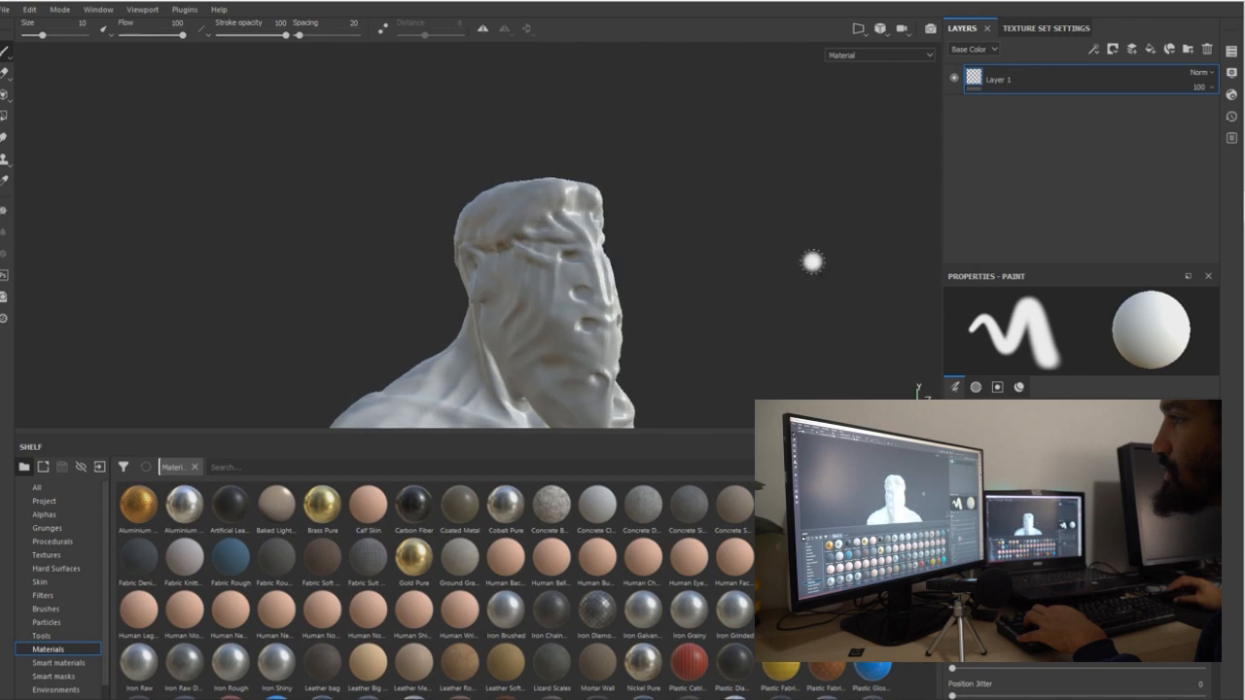
pyautogui.keyDown('alt'); pyautogui.moveTo(736, 302); pyautogui.dragTo(676, 146, button='middle'); pyautogui.keyUp('alt')
pyautogui.keyDown('alt'); pyautogui.moveTo(676, 145); pyautogui.dragTo(454, 169); pyautogui.keyUp('alt')
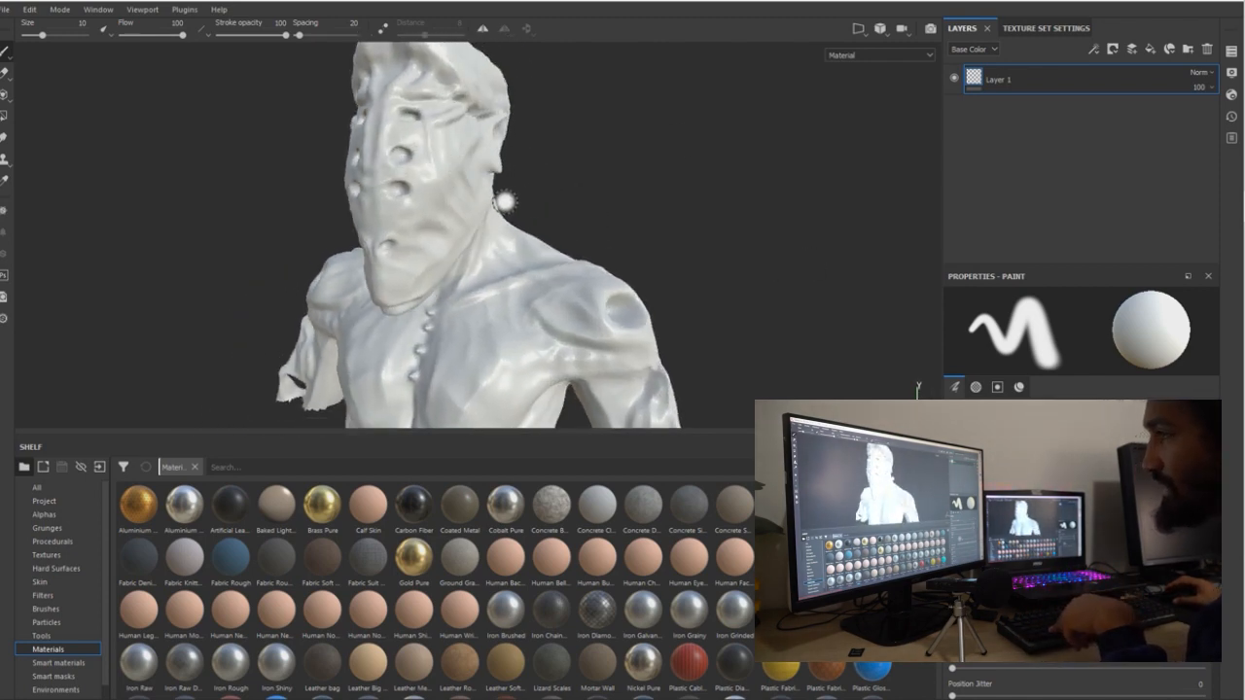
pyautogui.keyDown('alt'); pyautogui.moveTo(591, 167); pyautogui.dragTo(486, 126); pyautogui.keyUp('alt')
pyautogui.moveTo(661, 292)
pyautogui.keyDown('alt'); pyautogui.mouseDown()
pyautogui.moveTo(677, 220)
pyautogui.moveTo(704, 229)
pyautogui.moveTo(677, 192)
pyautogui.mouseUp(); pyautogui.keyUp('alt')
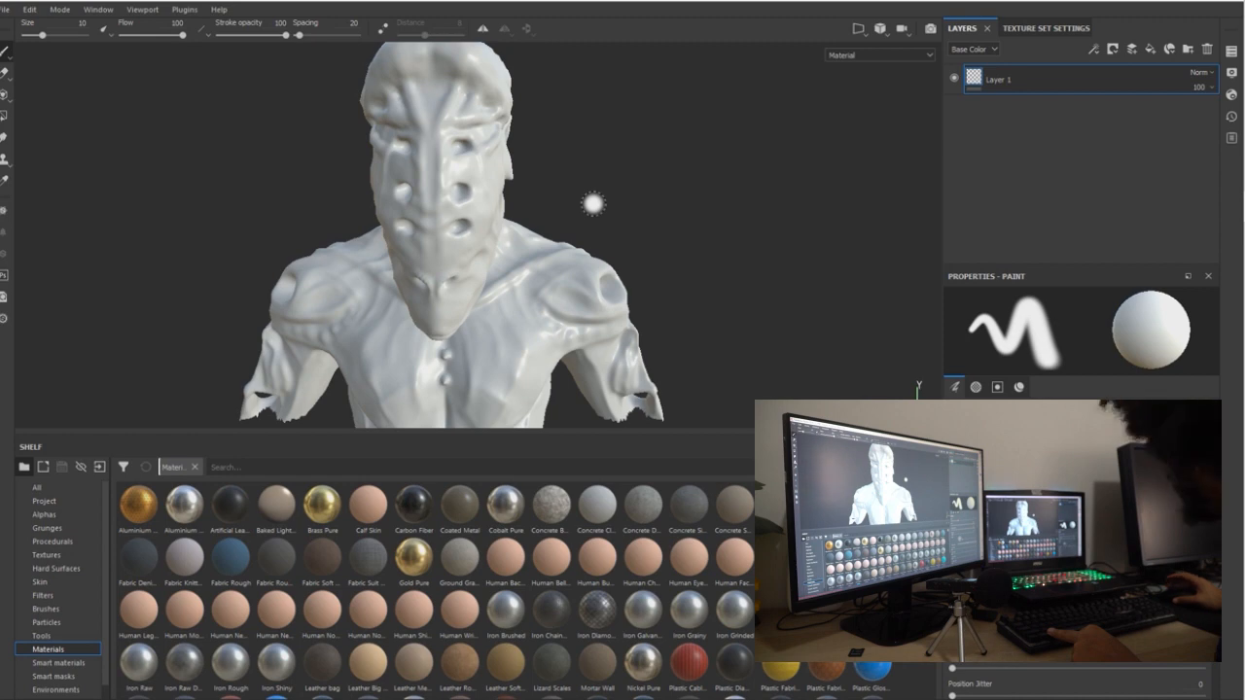
pyautogui.moveTo(593, 203)
pyautogui.keyDown('alt'); pyautogui.mouseDown(button='right')
pyautogui.moveTo(470, 197)
pyautogui.moveTo(514, 194)
pyautogui.moveTo(537, 208)
pyautogui.moveTo(528, 225)
pyautogui.mouseUp(button='right'); pyautogui.keyUp('alt')
pyautogui.moveTo(528, 225)
pyautogui.keyDown('alt'); pyautogui.mouseDown()
pyautogui.moveTo(530, 184)
pyautogui.moveTo(607, 186)
pyautogui.moveTo(533, 185)
pyautogui.moveTo(550, 184)
pyautogui.mouseUp(); pyautogui.keyUp('alt')
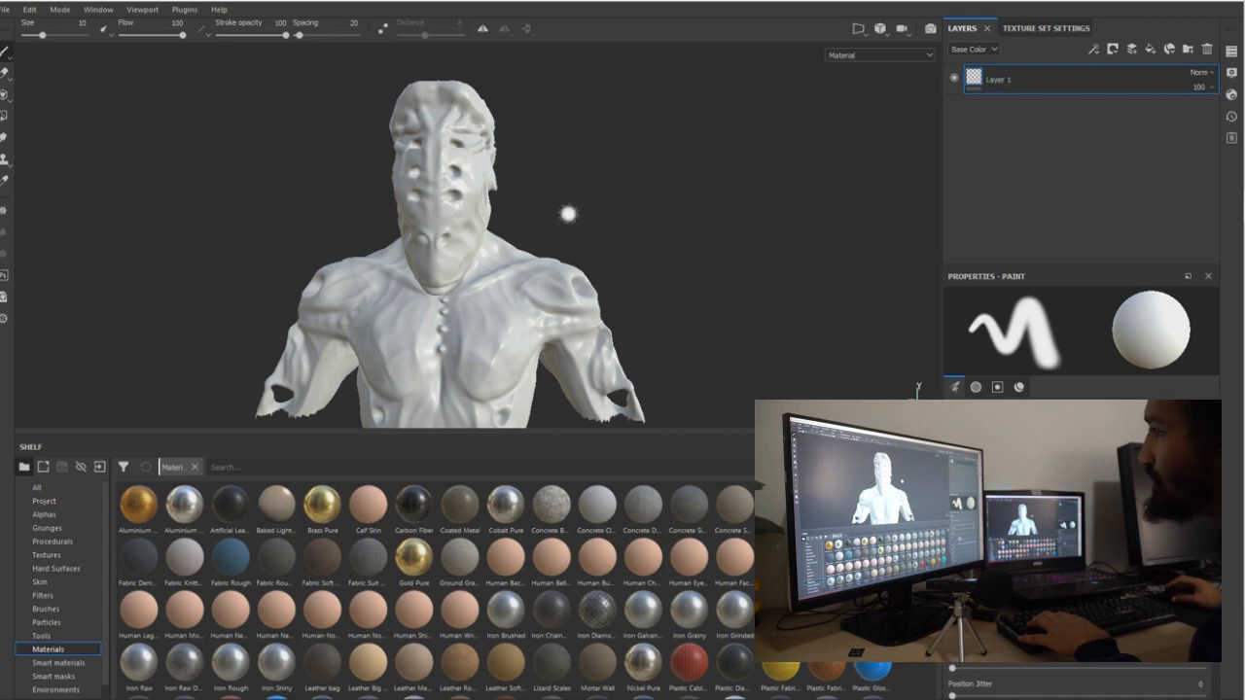
# Set the paint brush material's base color to a saturated red, RGB 0.704, 0.019, 0.019.
pyautogui.scroll(-5, 1077, 681)
pyautogui.scroll(3, 1078, 681)
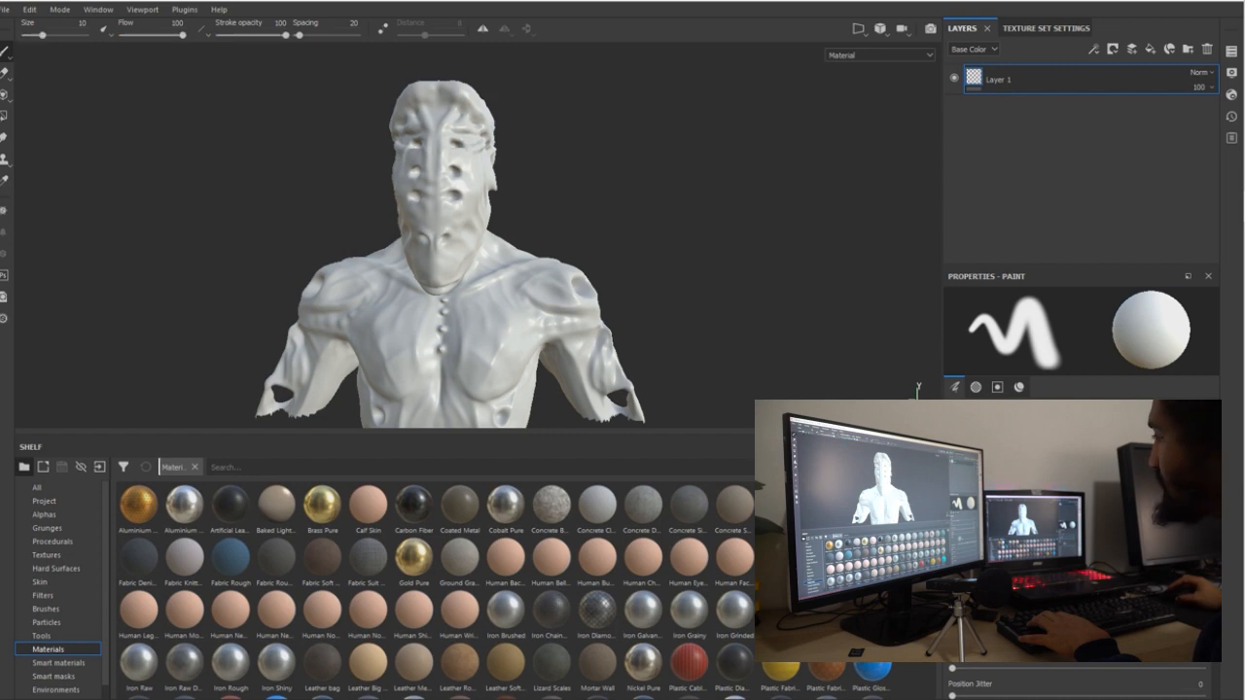
pyautogui.scroll(-2, 1077, 680)
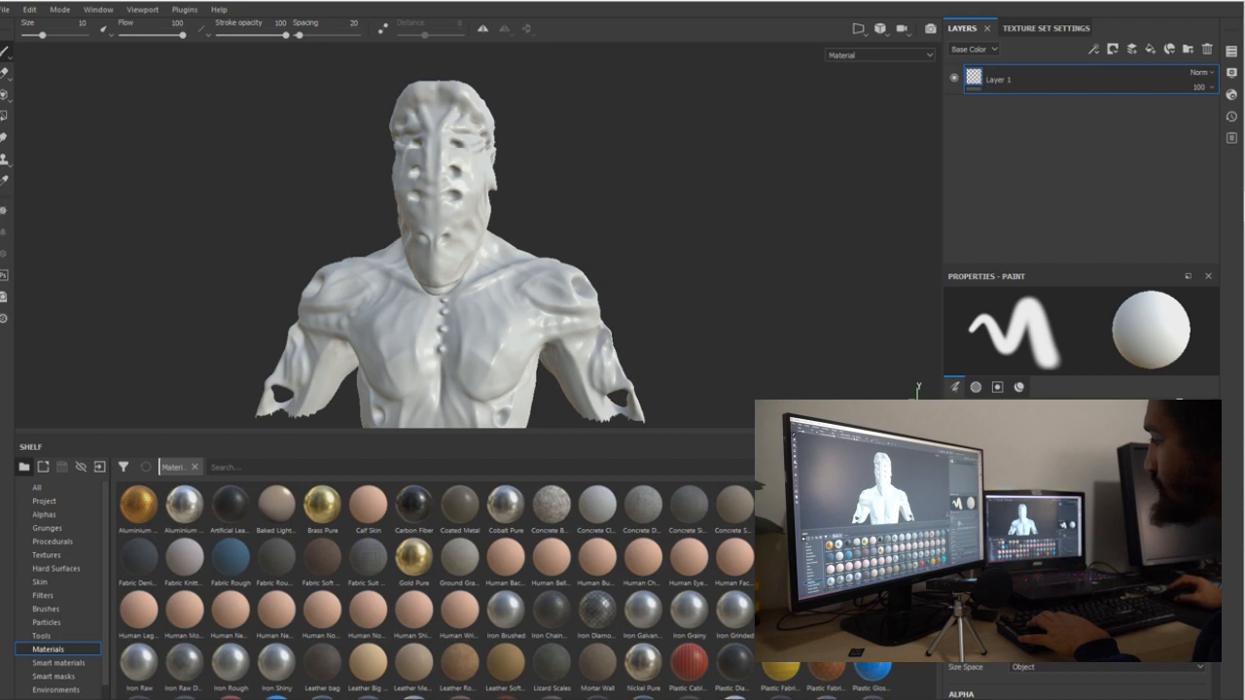
pyautogui.scroll(-4, 1078, 680)
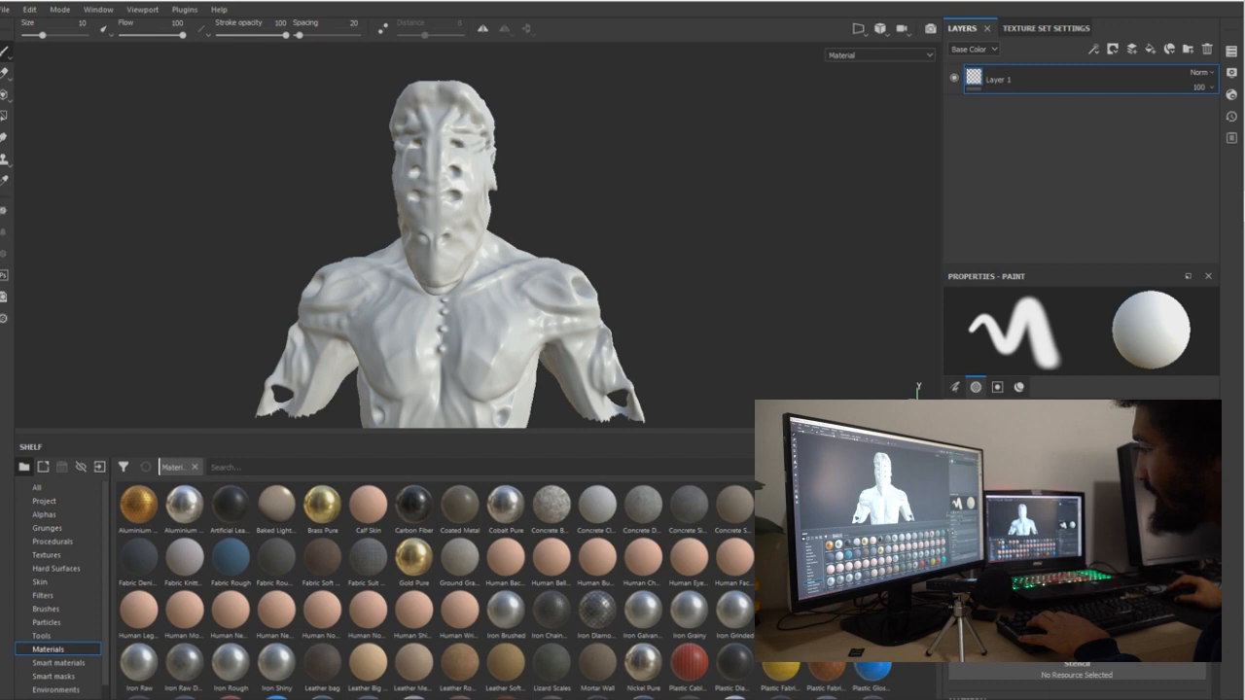
pyautogui.scroll(-5, 1077, 681)
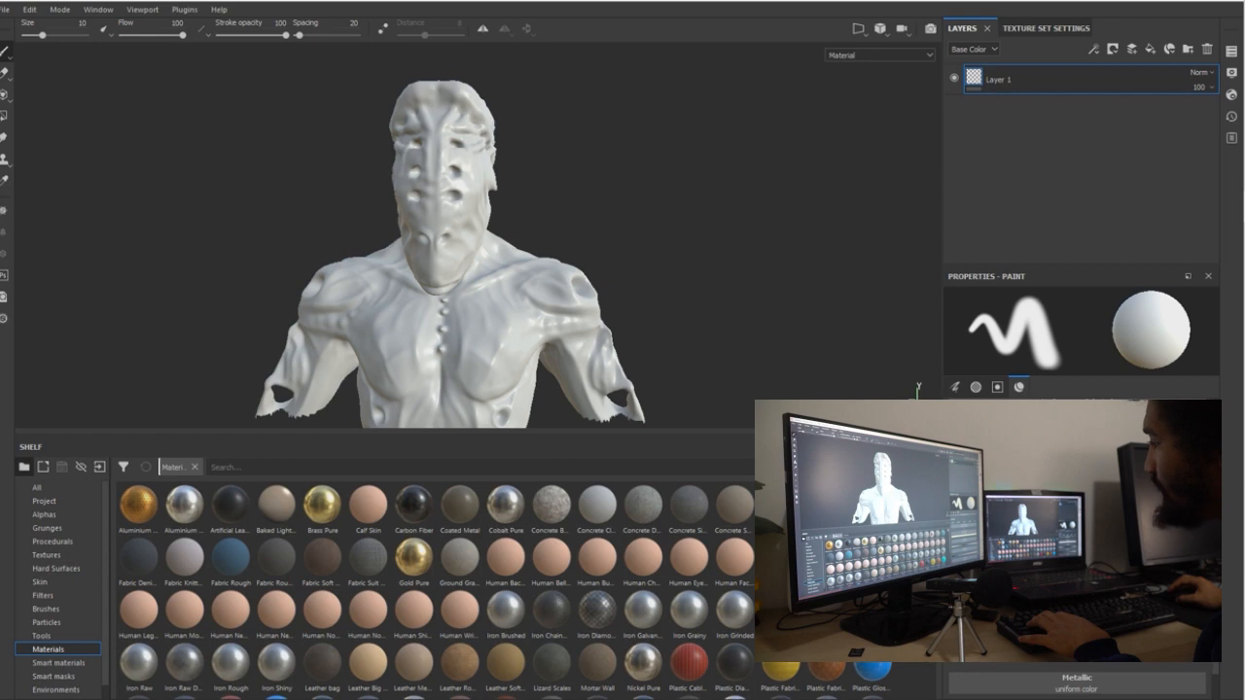
pyautogui.click(1077, 649)
pyautogui.click(1111, 599)
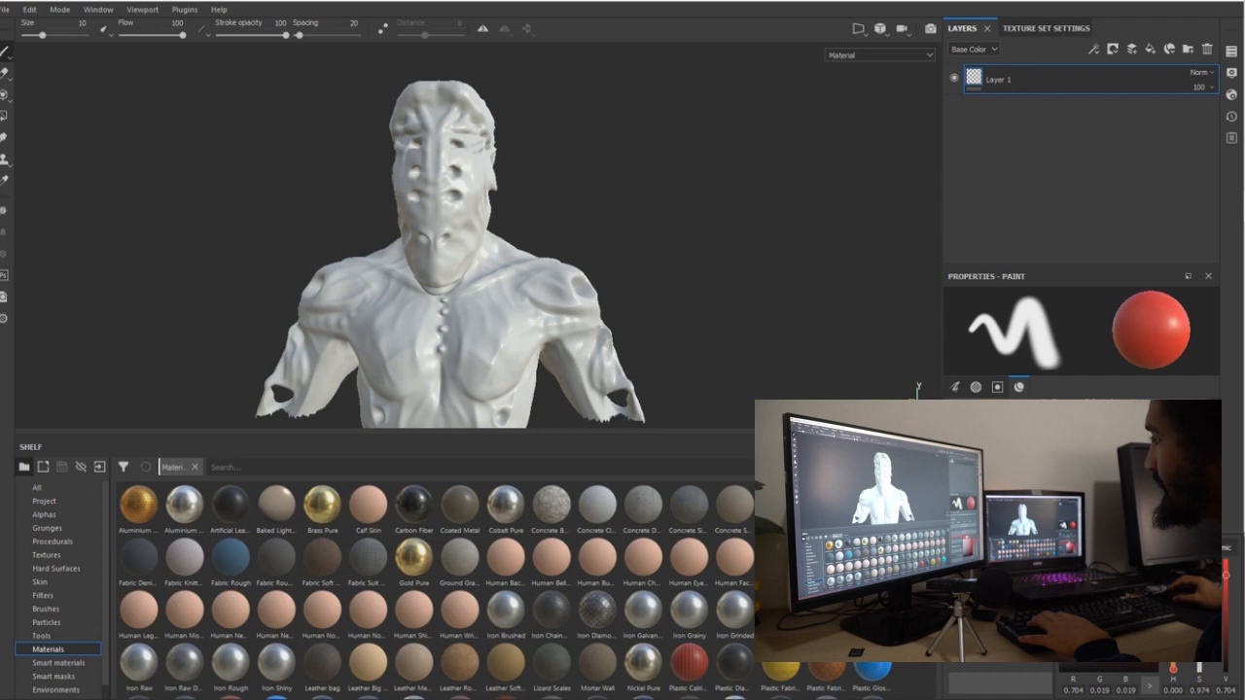
pyautogui.press('Escape')
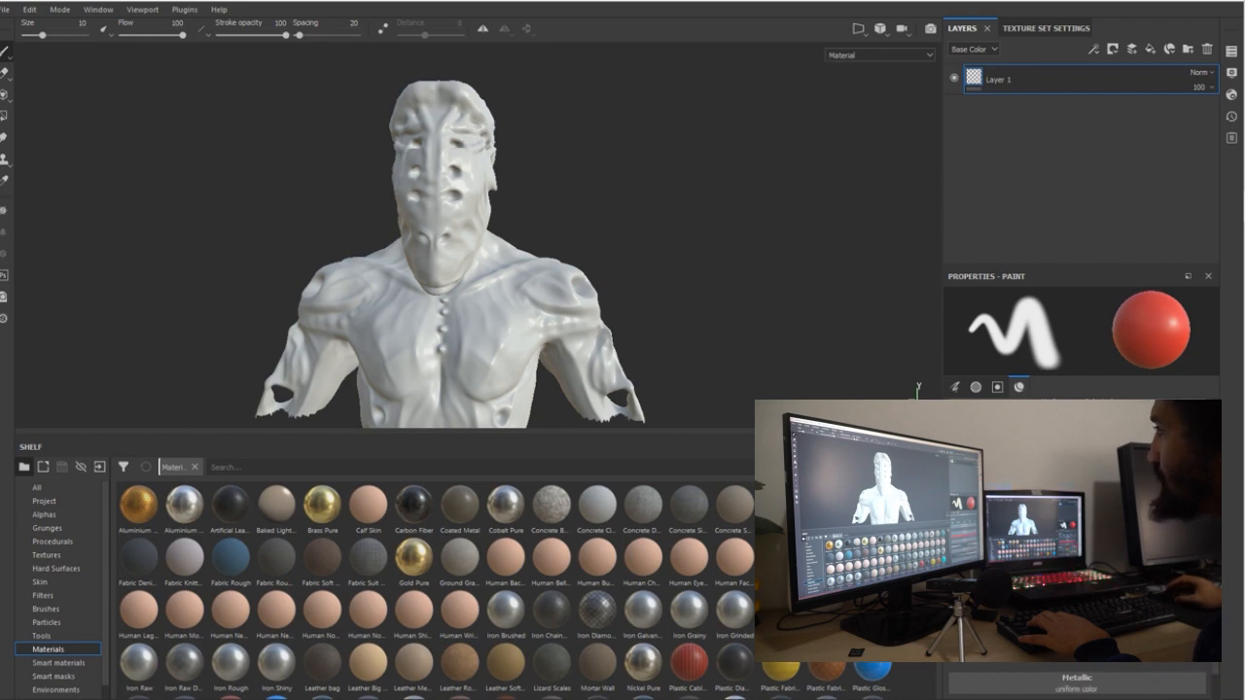
# Reset the user interface to its default layout.
pyautogui.click(142, 9)
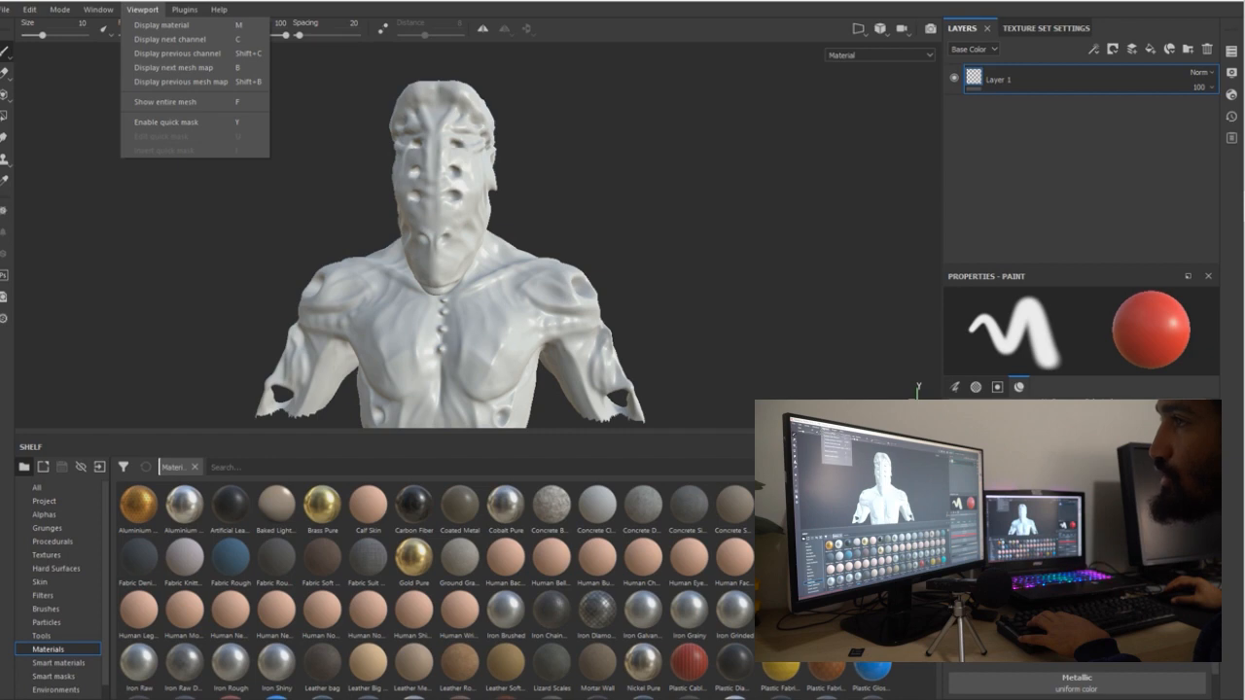
pyautogui.moveTo(184, 10)
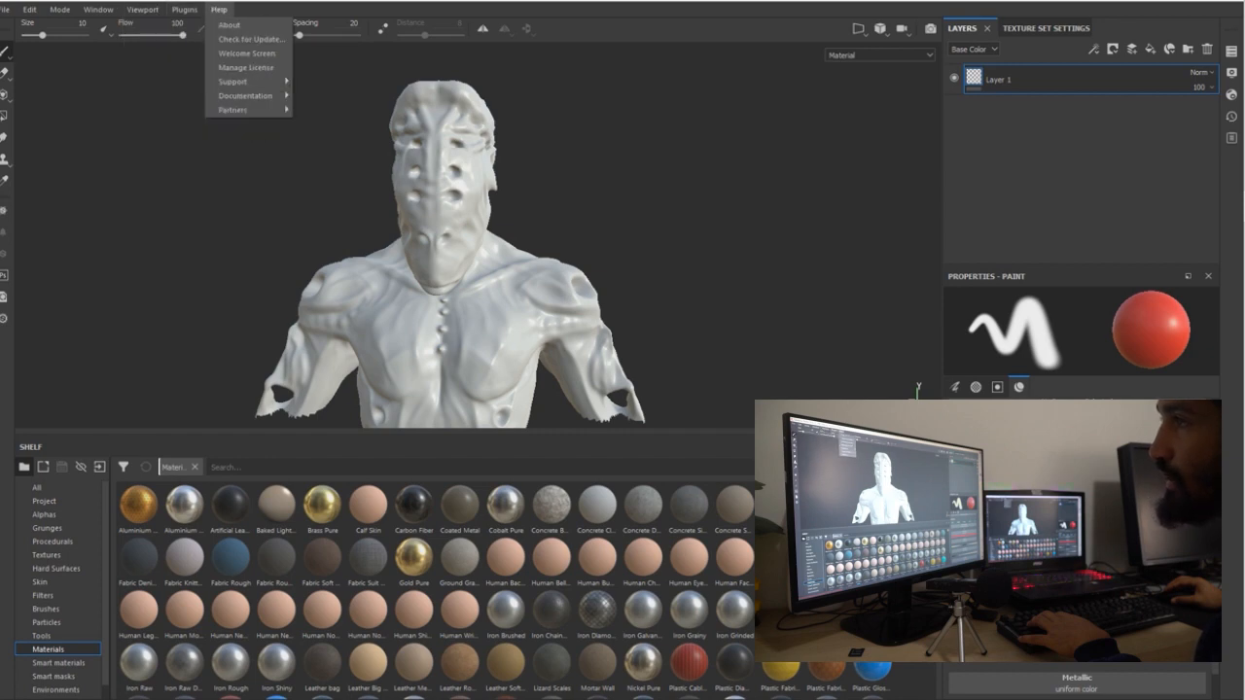
pyautogui.moveTo(98, 9)
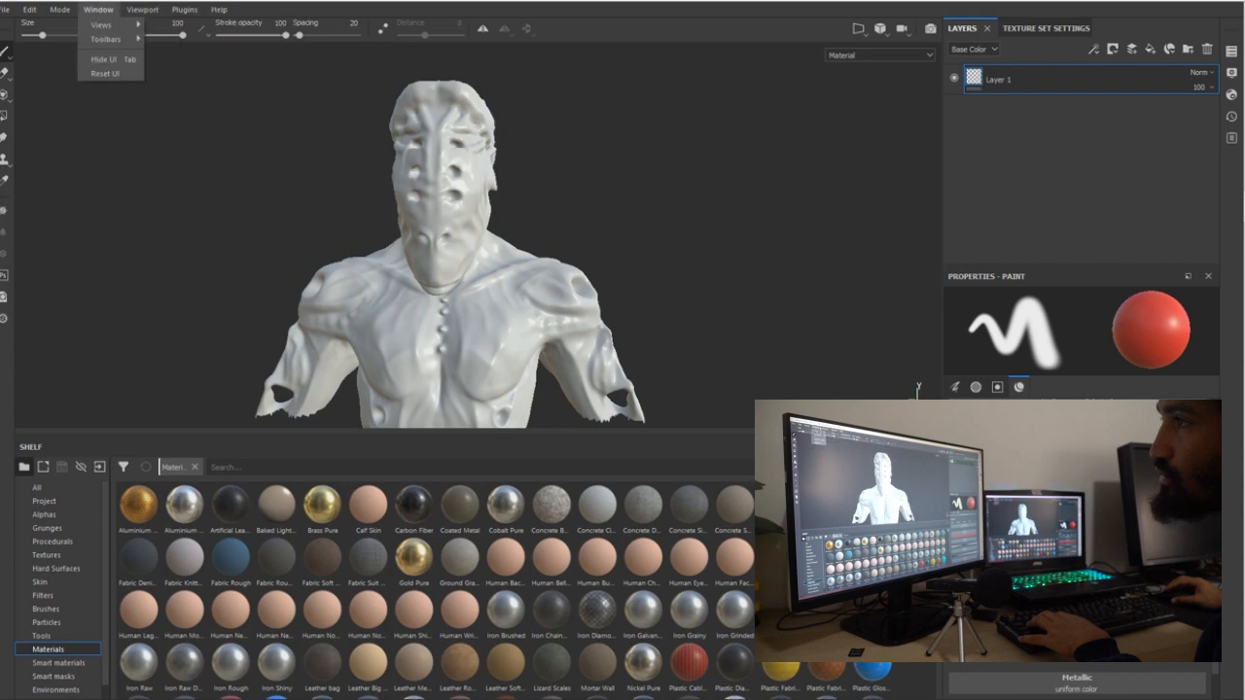
pyautogui.click(105, 73)
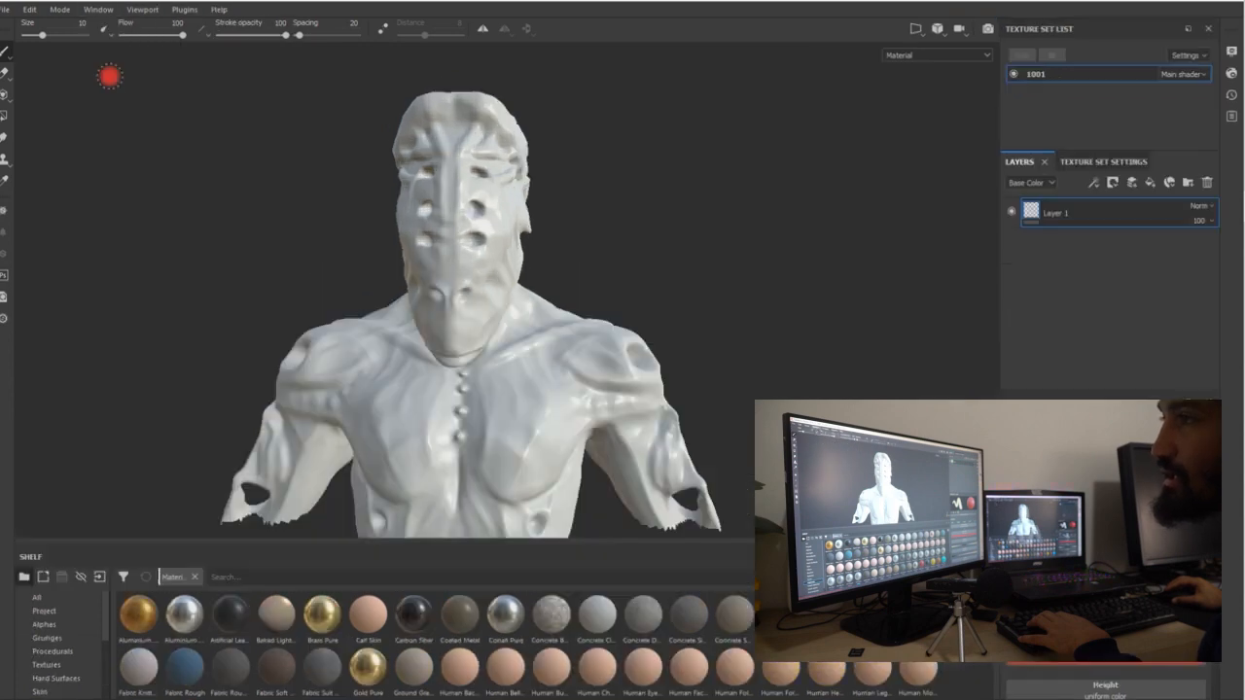
# Enlarge the shelf upward, widen the layers and texture set column, and give the paint properties more height.
pyautogui.moveTo(847, 542); pyautogui.dragTo(847, 331)
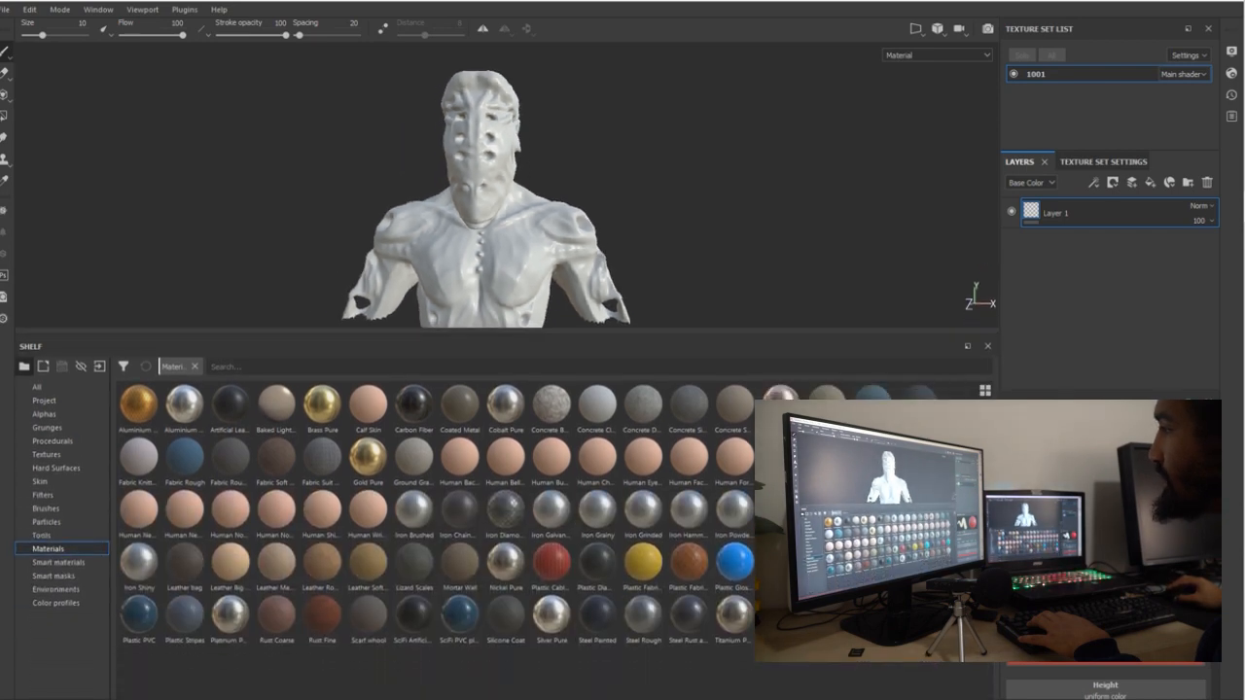
pyautogui.moveTo(1000, 284); pyautogui.dragTo(874, 283)
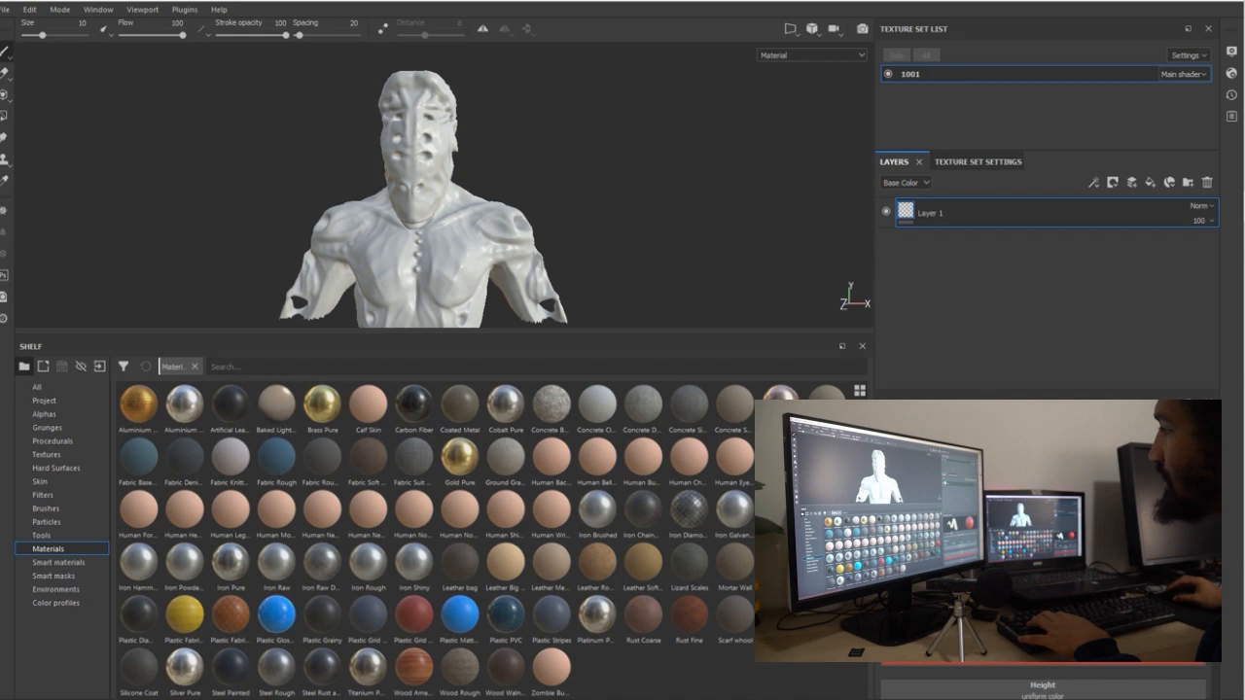
pyautogui.moveTo(1046, 391); pyautogui.dragTo(1046, 268)
# Paint red strokes on Layer 1 over one half of the alien's face, from the forehead to the chin.
pyautogui.moveTo(421, 105)
pyautogui.mouseDown()
pyautogui.moveTo(420, 216)
pyautogui.moveTo(412, 146)
pyautogui.moveTo(428, 156)
pyautogui.mouseUp()
pyautogui.keyDown('alt'); pyautogui.moveTo(460, 201); pyautogui.dragTo(331, 223); pyautogui.keyUp('alt')
pyautogui.moveTo(406, 206)
pyautogui.mouseDown()
pyautogui.moveTo(420, 164)
pyautogui.moveTo(410, 117)
pyautogui.mouseUp()
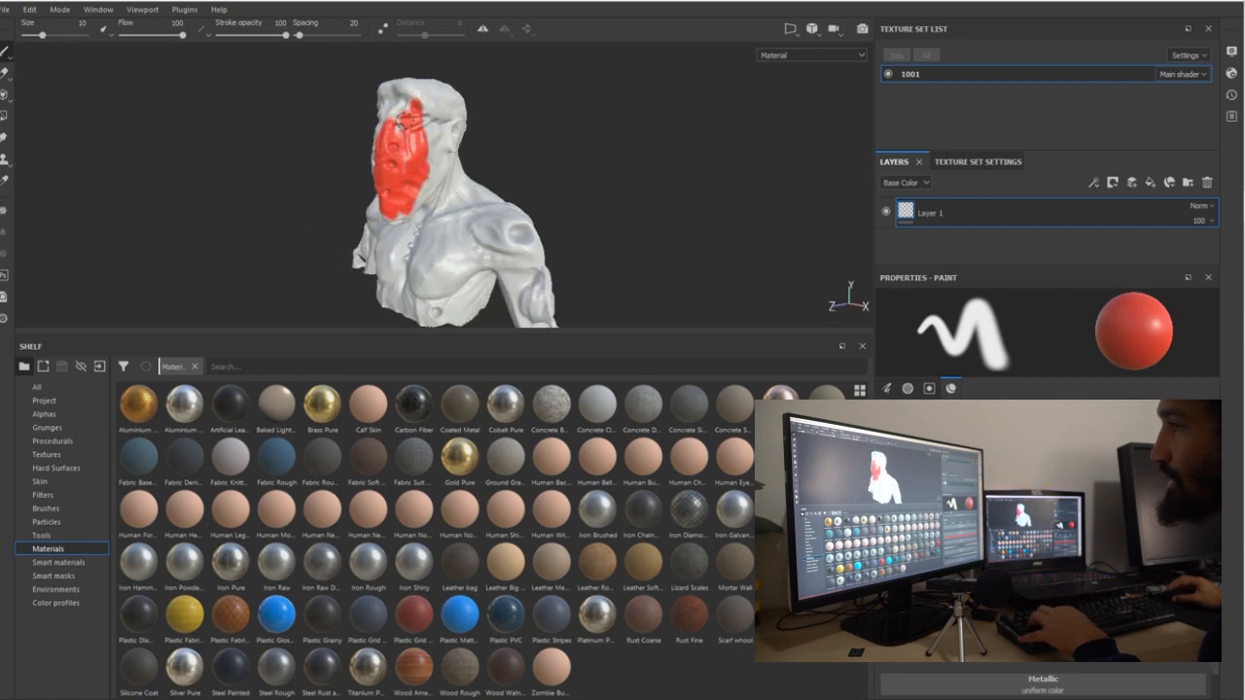
pyautogui.keyDown('alt'); pyautogui.moveTo(414, 167); pyautogui.dragTo(510, 187); pyautogui.keyUp('alt')
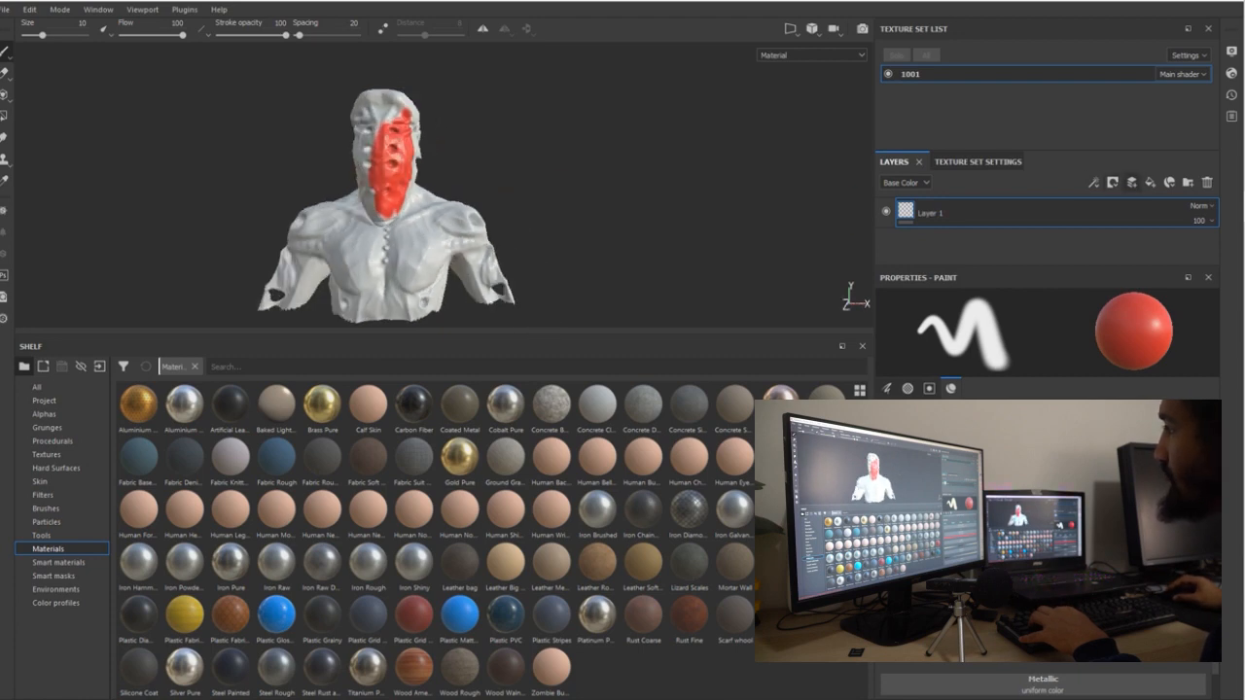
# Add a new paint layer above Layer 1 and set the brush material's base color to blue.
pyautogui.click(1131, 183)
pyautogui.click(1131, 183)
pyautogui.click(1079, 530)
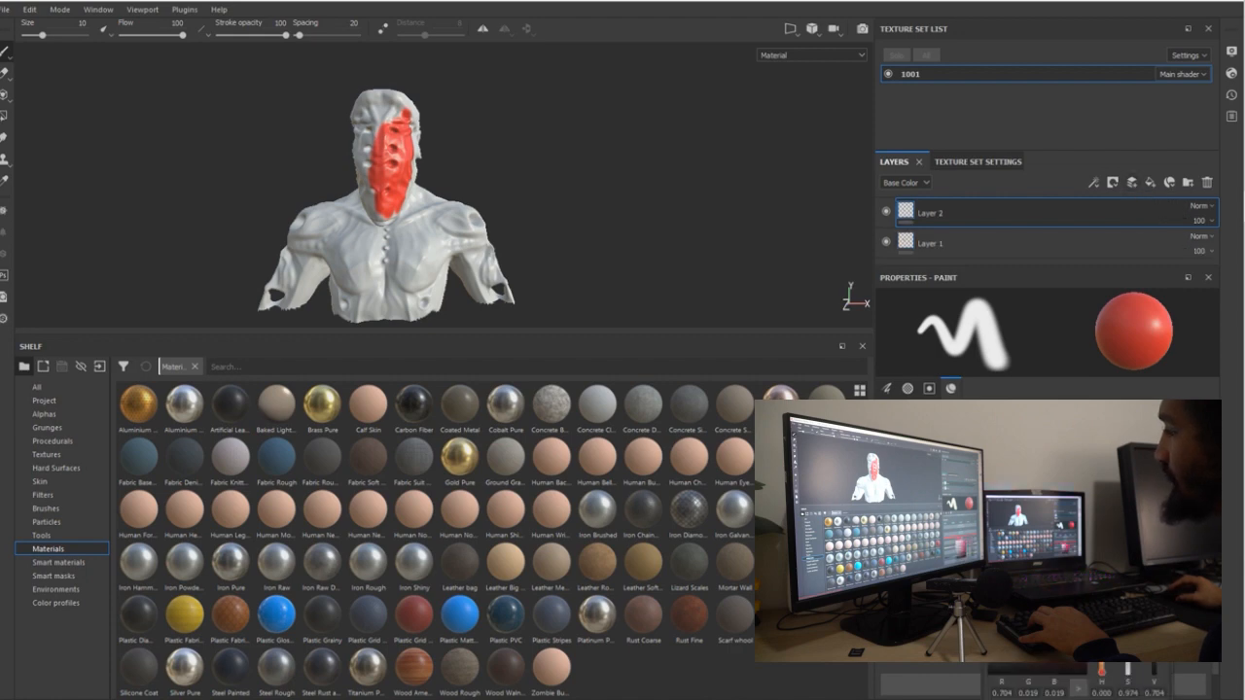
pyautogui.moveTo(1100, 642); pyautogui.dragTo(1100, 595)
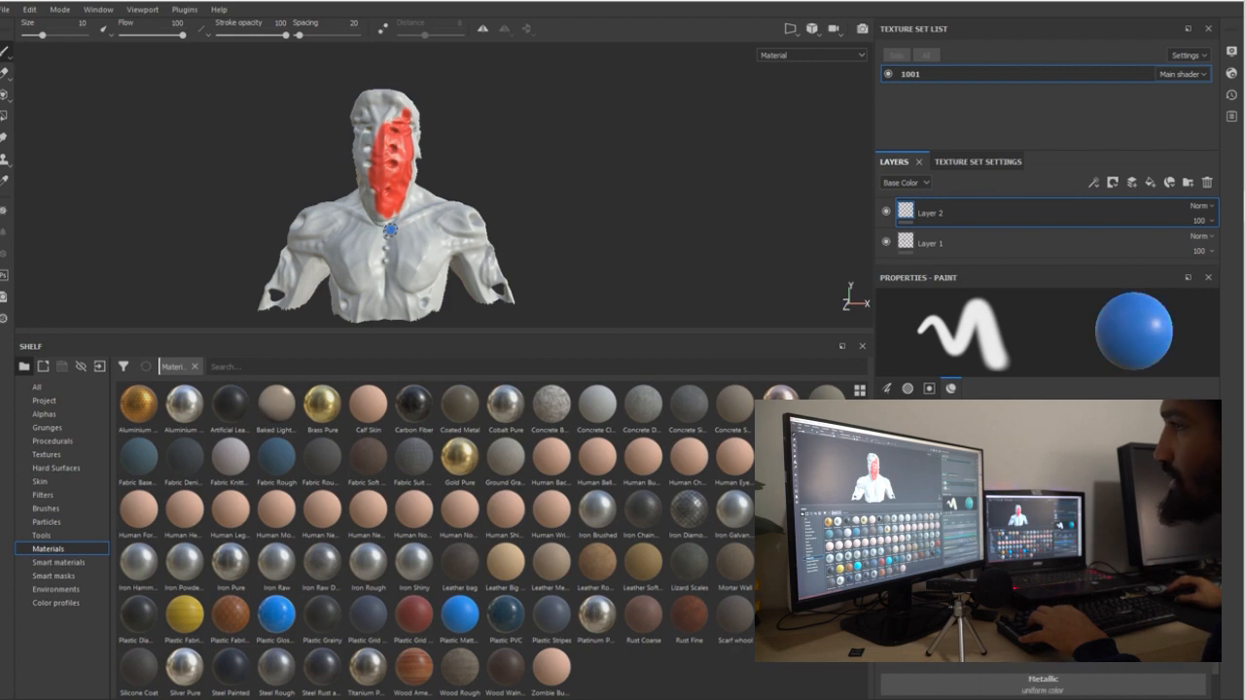
# Paint blue strokes on Layer 2 over the alien's mouth and chin, overlapping the red area.
pyautogui.keyDown('alt'); pyautogui.moveTo(377, 219); pyautogui.dragTo(425, 219); pyautogui.keyUp('alt')
pyautogui.moveTo(397, 174)
pyautogui.mouseDown()
pyautogui.moveTo(394, 209)
pyautogui.moveTo(381, 156)
pyautogui.mouseUp()
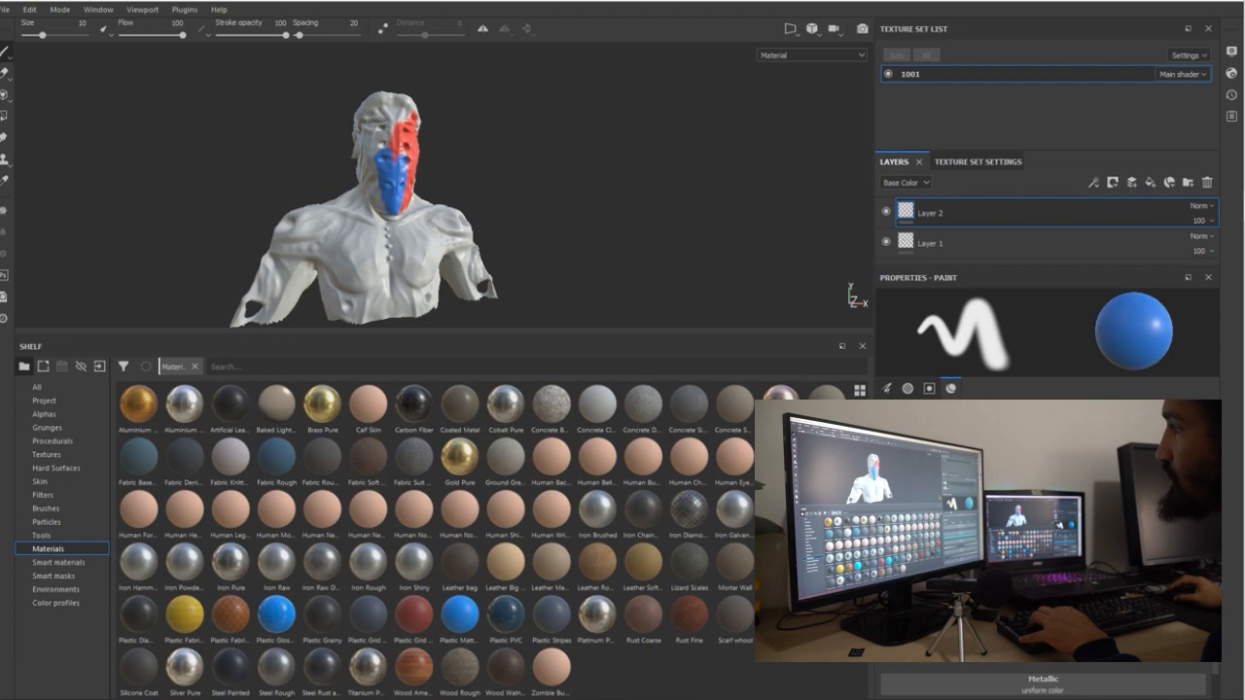
# Toggle the visibility of Layer 2 and Layer 1 off and on to compare the painted strokes on the face.
pyautogui.click(886, 211)
pyautogui.click(886, 211)
pyautogui.click(886, 242)
pyautogui.click(886, 241)
pyautogui.click(886, 211)
pyautogui.click(886, 211)
pyautogui.keyDown('alt'); pyautogui.moveTo(501, 140); pyautogui.dragTo(302, 141); pyautogui.keyUp('alt')
pyautogui.keyDown('alt'); pyautogui.moveTo(303, 142); pyautogui.dragTo(562, 222, button='right'); pyautogui.keyUp('alt')
pyautogui.moveTo(562, 223)
pyautogui.keyDown('alt'); pyautogui.mouseDown()
pyautogui.moveTo(625, 198)
pyautogui.moveTo(501, 200)
pyautogui.moveTo(558, 200)
pyautogui.mouseUp(); pyautogui.keyUp('alt')
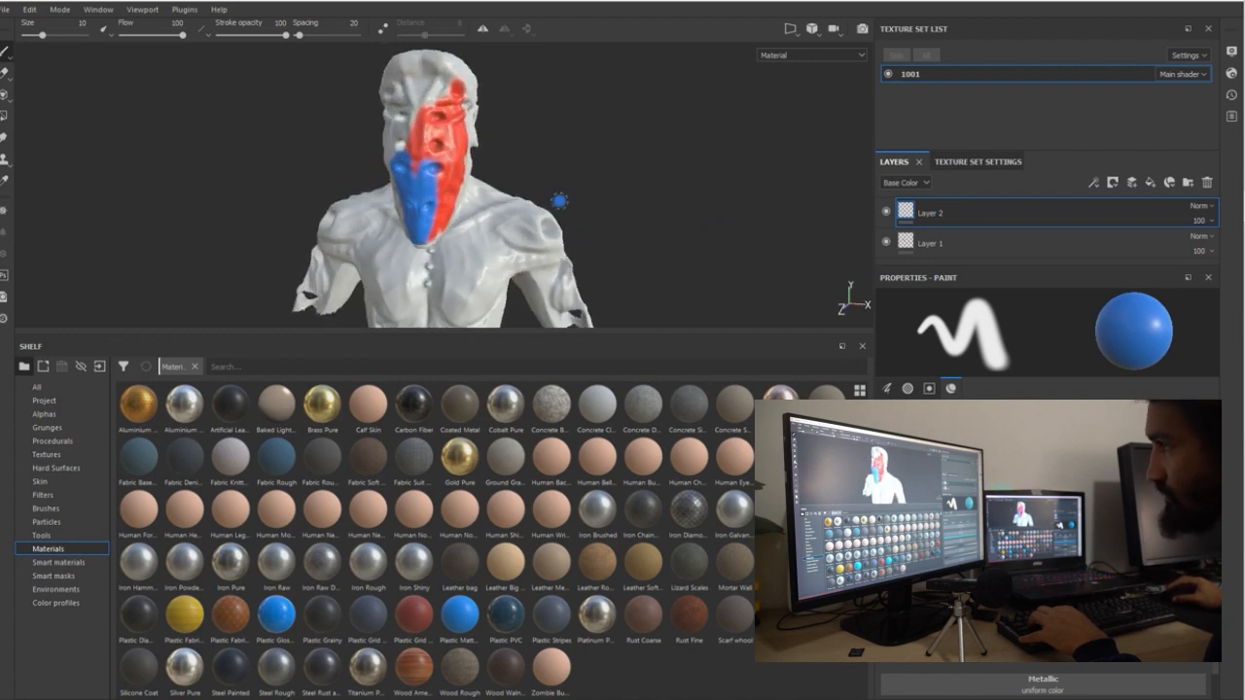
# Set the brush size to 41.97 and paint blue over most of the alien's face.
pyautogui.moveTo(42, 35)
pyautogui.mouseDown()
pyautogui.moveTo(82, 35)
pyautogui.moveTo(63, 35)
pyautogui.mouseUp()
pyautogui.moveTo(420, 153); pyautogui.dragTo(422, 195)
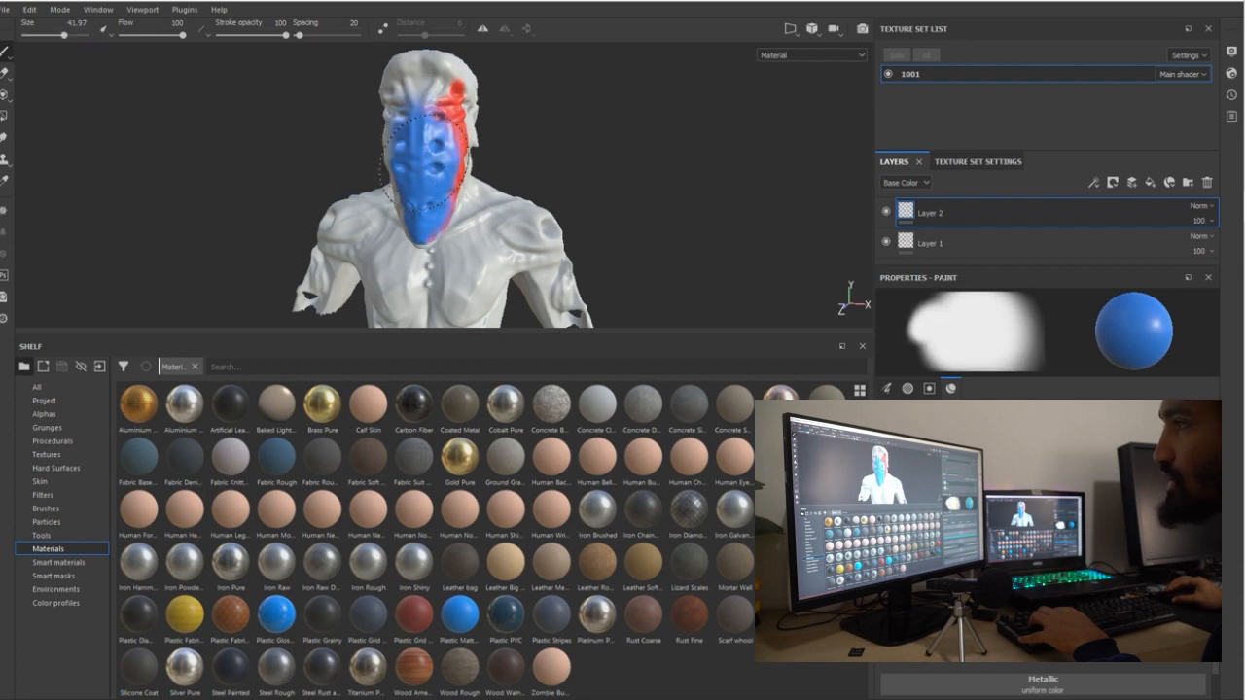
# Draw a thin blue line on the forehead with the brush size at about 0.95, and set the flow to 42.
pyautogui.moveTo(63, 35); pyautogui.dragTo(28, 35)
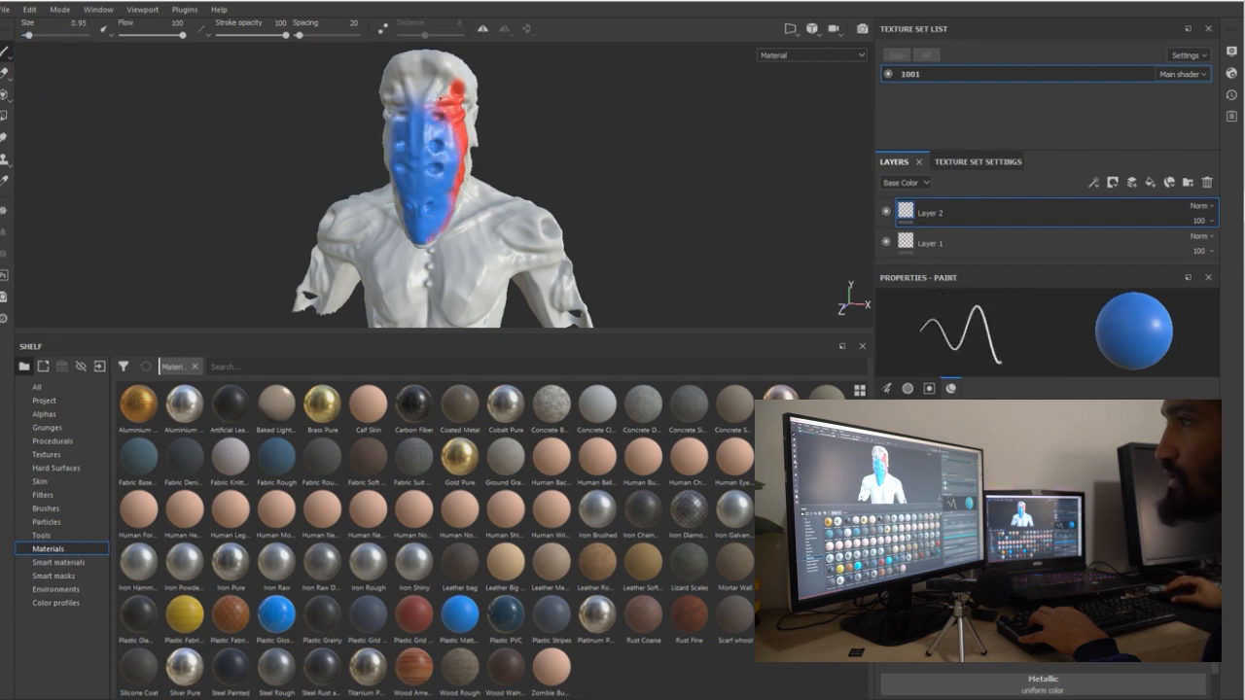
pyautogui.scroll(-1, 483, 185)
pyautogui.moveTo(182, 35); pyautogui.dragTo(147, 35)
pyautogui.keyDown('alt'); pyautogui.moveTo(407, 256); pyautogui.dragTo(400, 227, button='middle'); pyautogui.keyUp('alt')
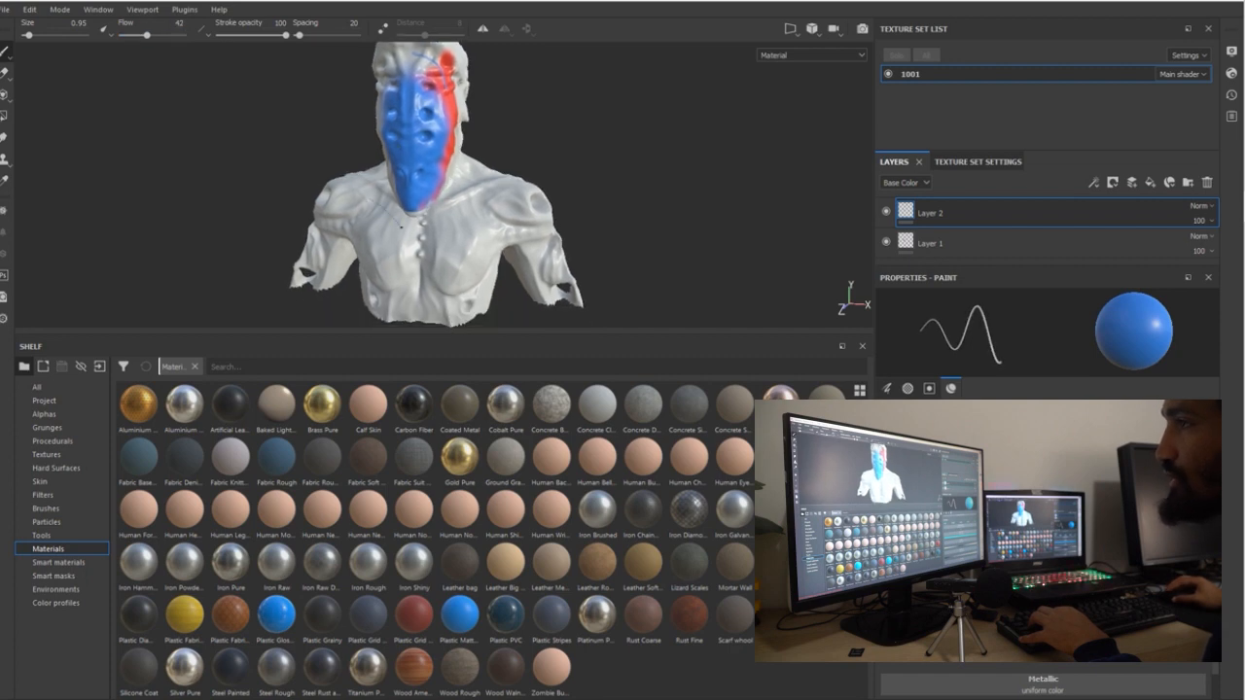
# Set the flow to 100 and draw thin blue strokes on the chest, trying stroke opacity values of 1, 43 and 100.
pyautogui.moveTo(151, 35); pyautogui.dragTo(184, 35)
pyautogui.moveTo(282, 35); pyautogui.dragTo(219, 35)
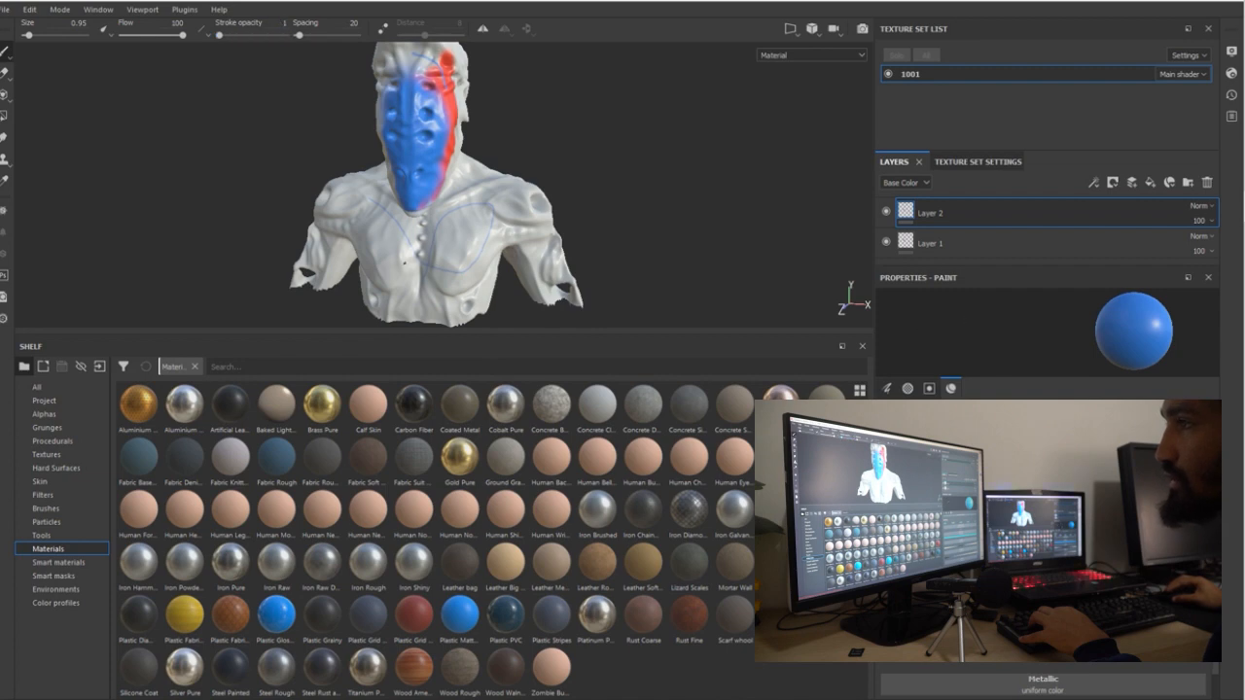
pyautogui.moveTo(218, 35); pyautogui.dragTo(240, 35)
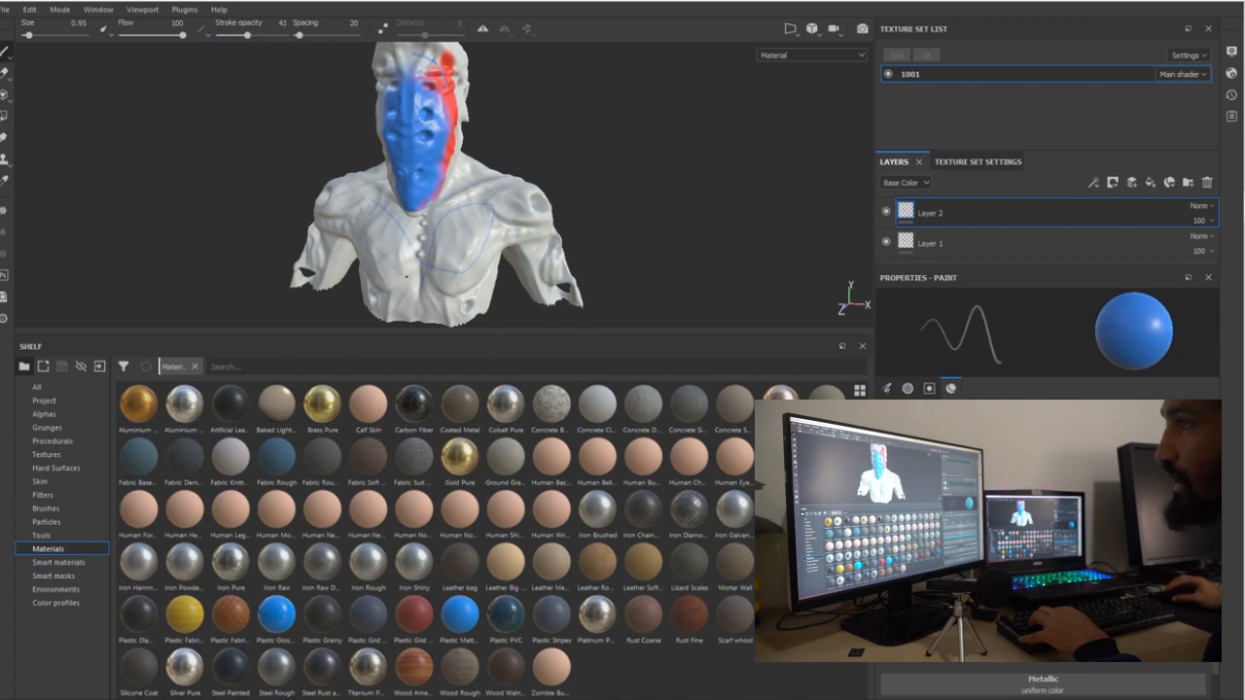
pyautogui.moveTo(247, 35); pyautogui.dragTo(285, 35)
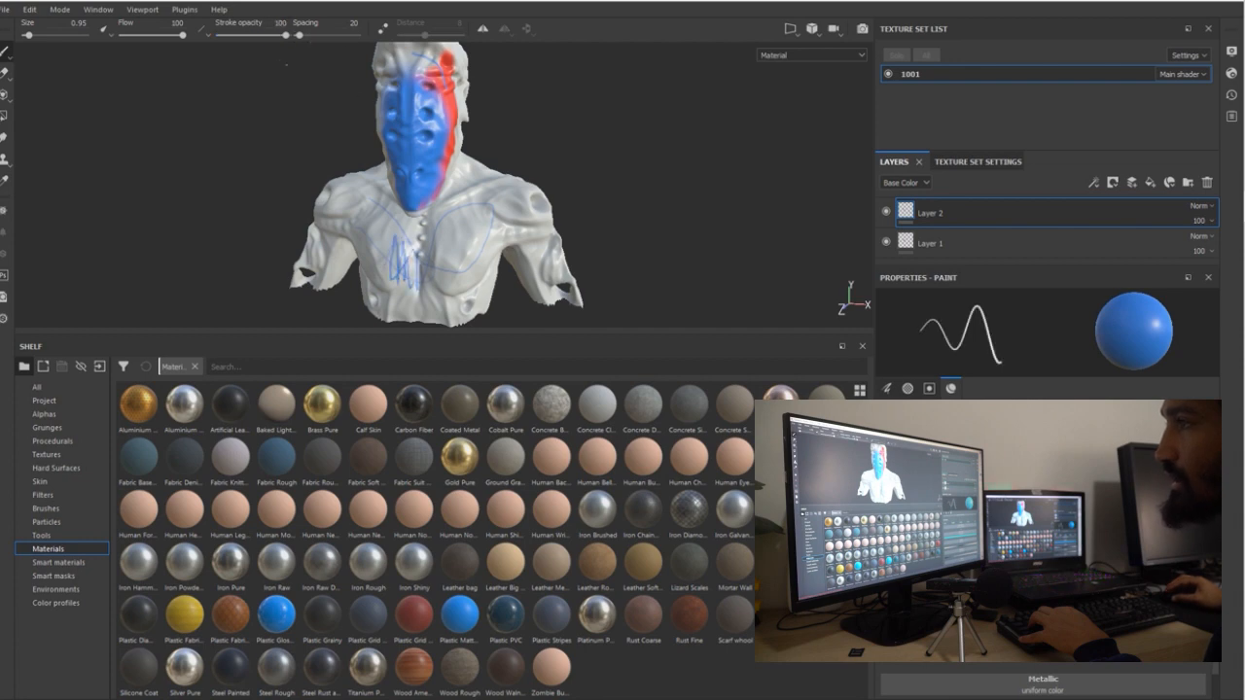
# Draw thin blue strokes on the chest with the brush spacing set to 171, 400 and 32 in turn.
pyautogui.moveTo(298, 35); pyautogui.dragTo(322, 35)
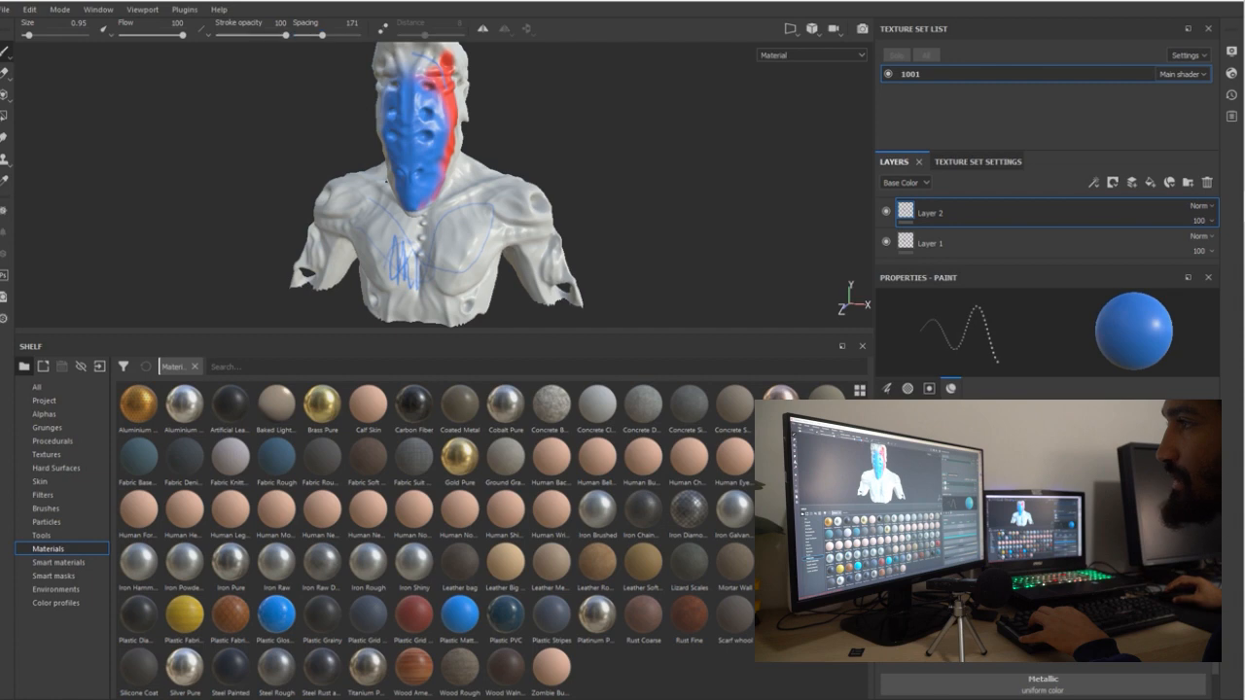
pyautogui.scroll(5, 470, 246)
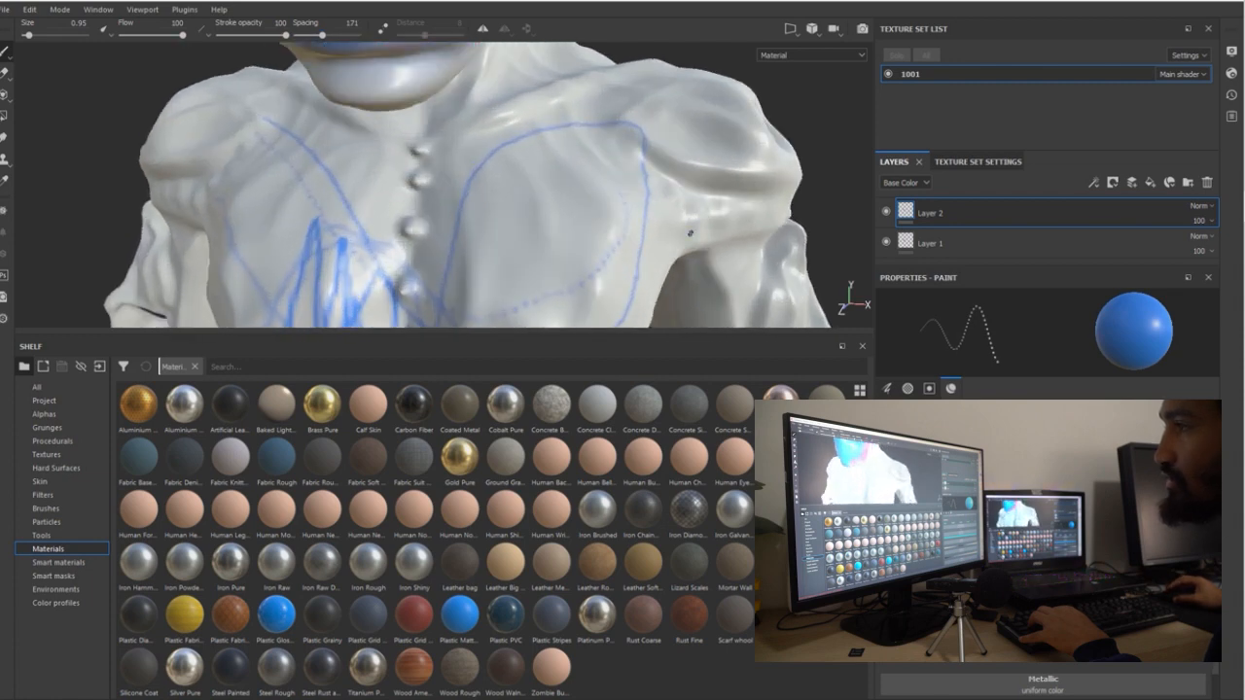
pyautogui.keyDown('alt'); pyautogui.moveTo(690, 233); pyautogui.dragTo(255, 250); pyautogui.keyUp('alt')
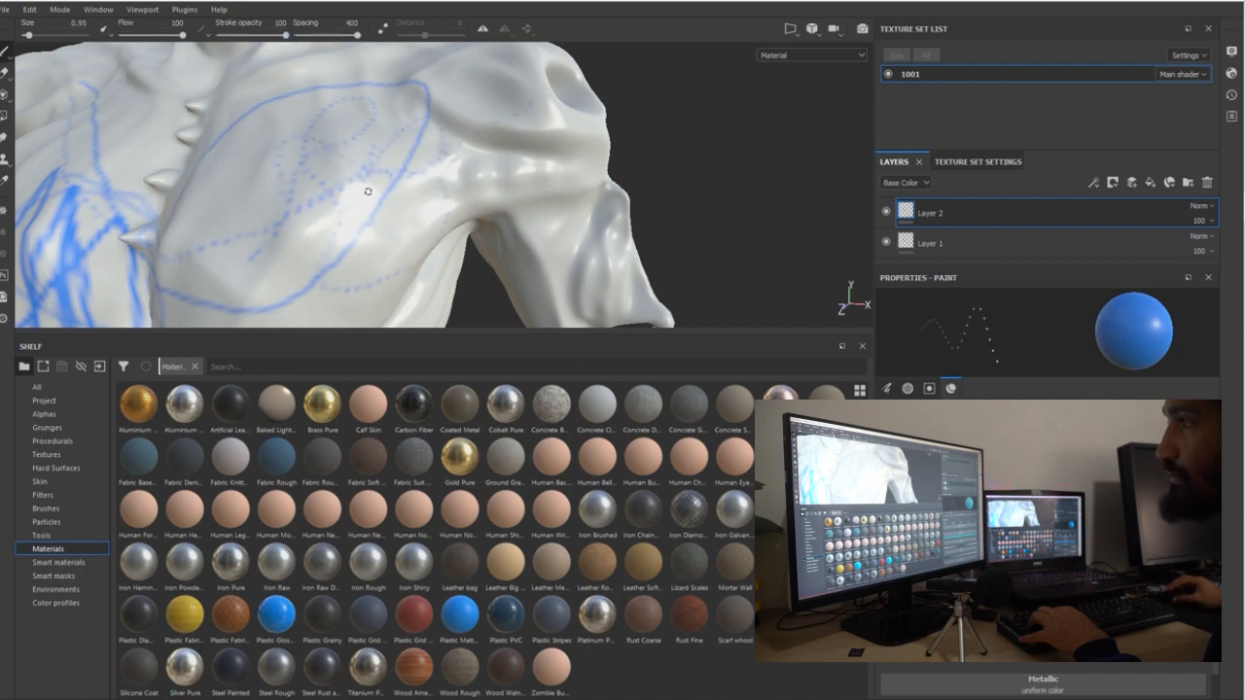
pyautogui.moveTo(326, 35); pyautogui.dragTo(300, 35)
pyautogui.moveTo(253, 93)
pyautogui.mouseDown()
pyautogui.moveTo(269, 147)
pyautogui.moveTo(428, 107)
pyautogui.moveTo(349, 201)
pyautogui.moveTo(253, 260)
pyautogui.moveTo(334, 200)
pyautogui.moveTo(321, 116)
pyautogui.moveTo(243, 146)
pyautogui.moveTo(288, 189)
pyautogui.moveTo(112, 98)
pyautogui.mouseUp()
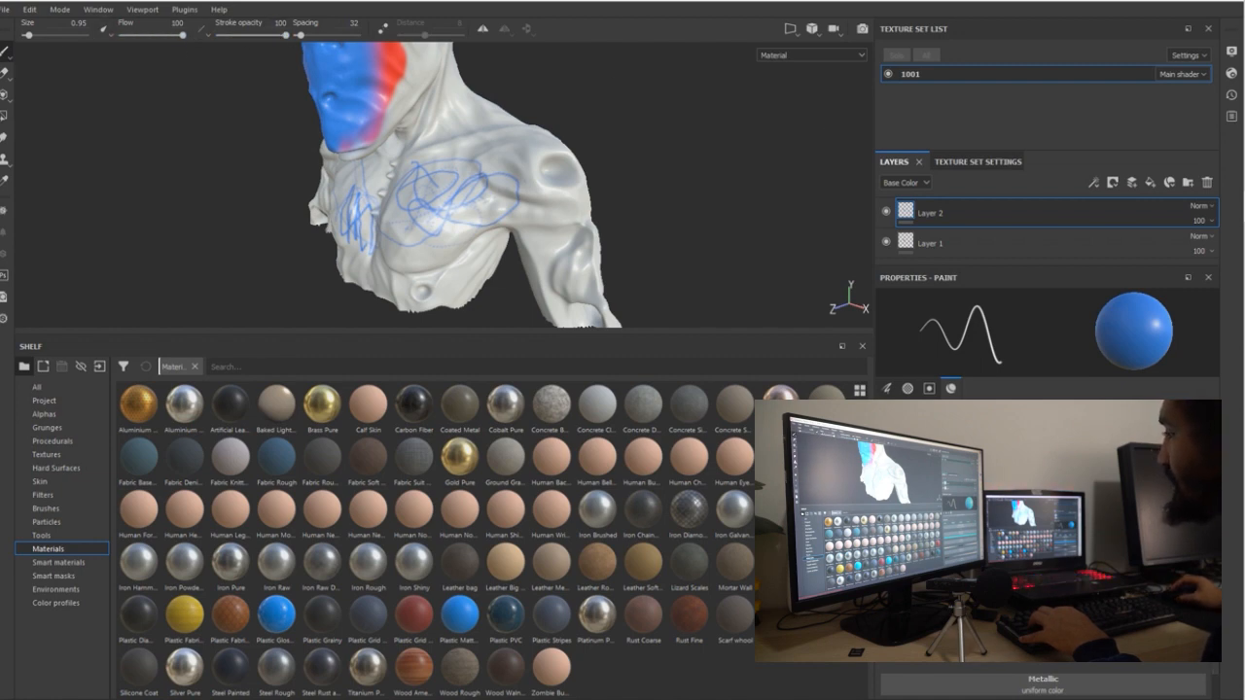
pyautogui.scroll(10, 1043, 535)
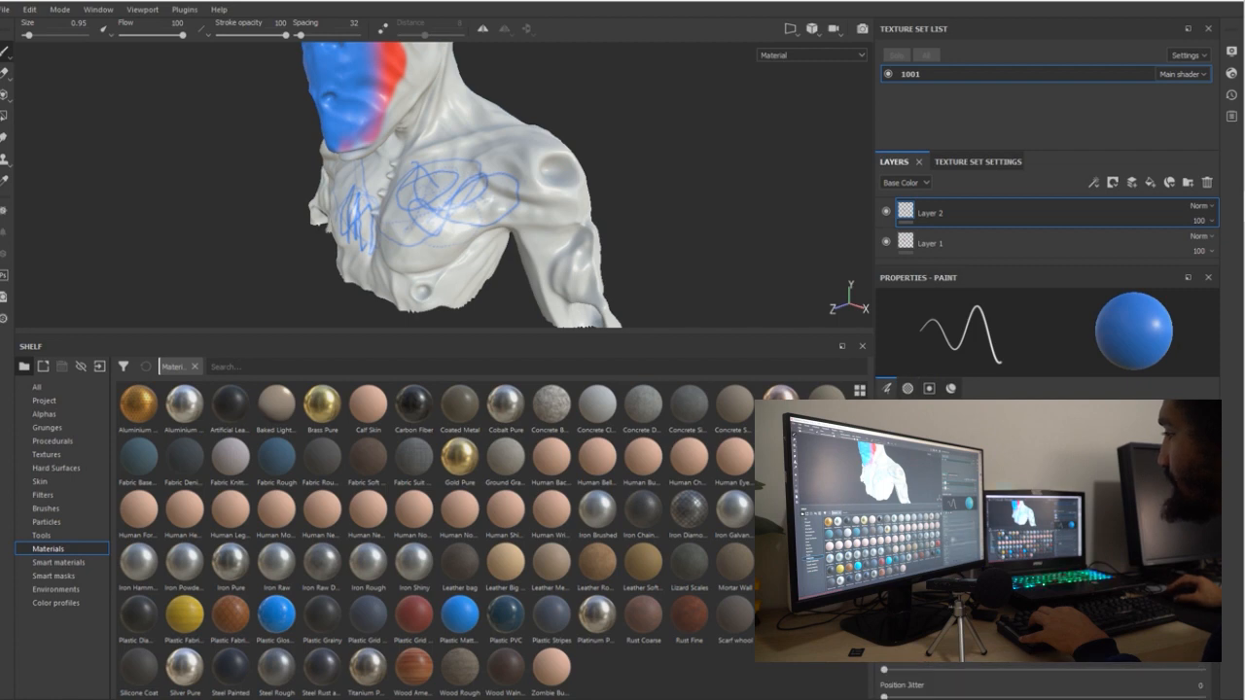
pyautogui.moveTo(182, 35)
pyautogui.mouseDown()
pyautogui.moveTo(159, 35)
pyautogui.moveTo(183, 35)
pyautogui.mouseUp()
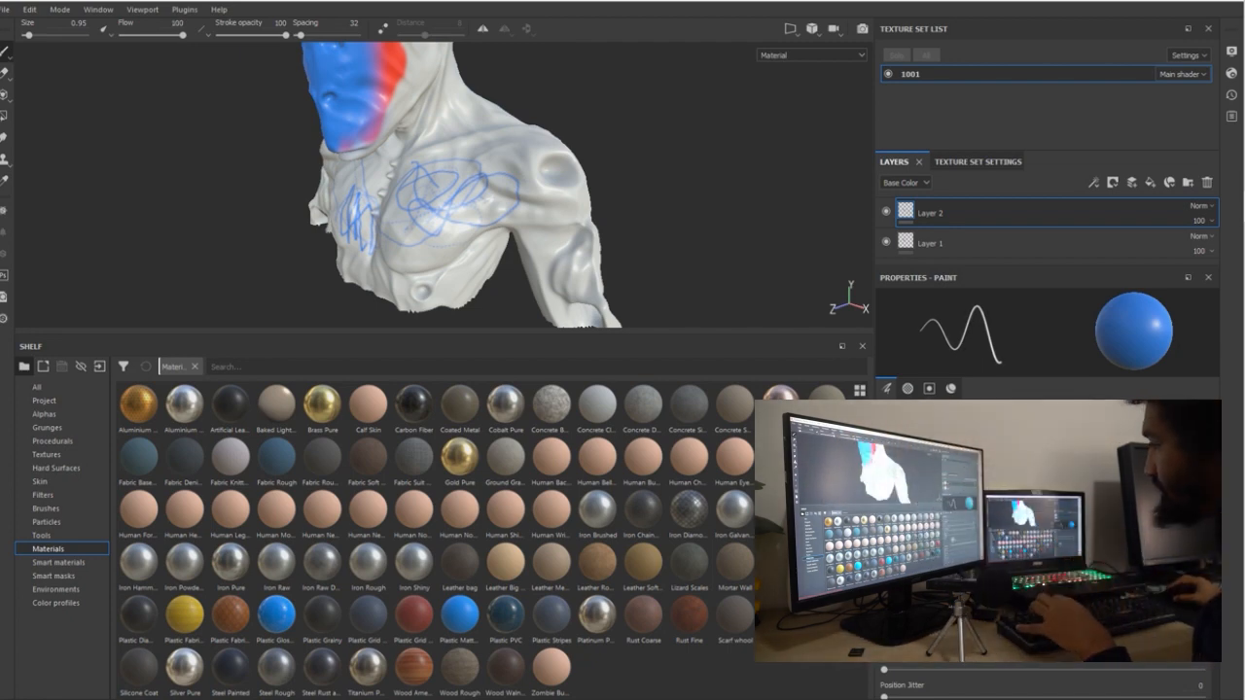
# Delete Layer 2 and Layer 1, and add one new empty paint layer.
pyautogui.keyDown('alt'); pyautogui.moveTo(437, 195); pyautogui.dragTo(553, 195); pyautogui.keyUp('alt')
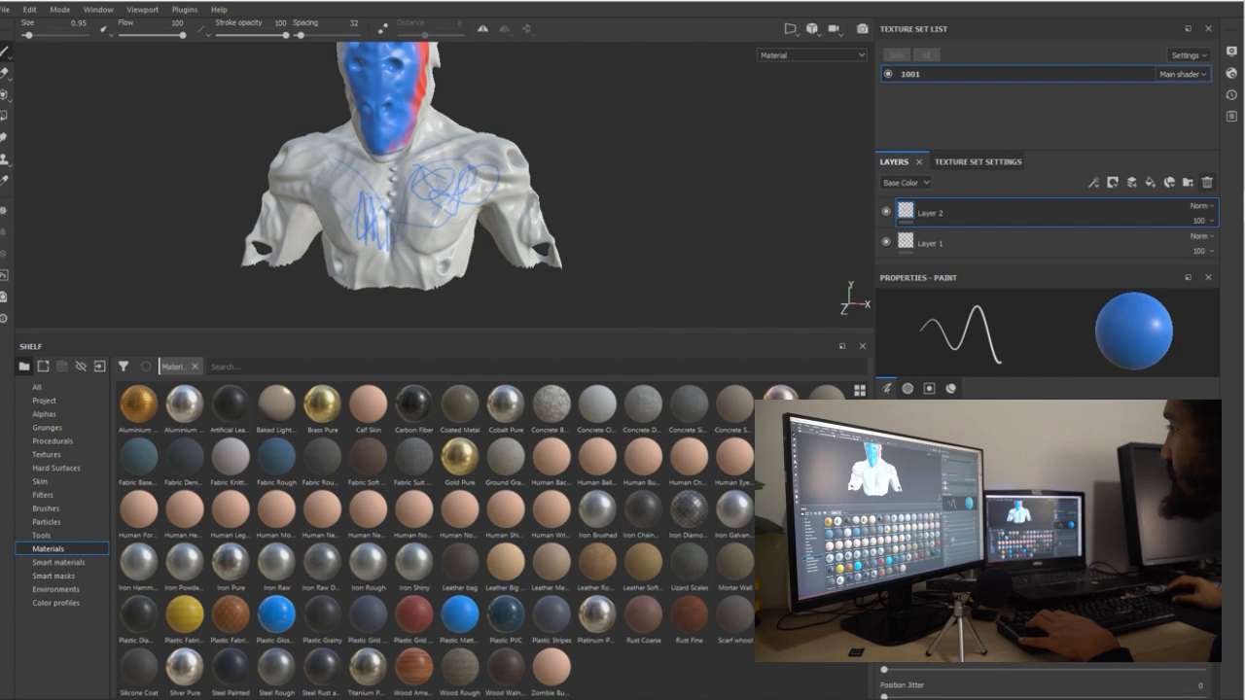
pyautogui.press('Delete')
pyautogui.press('Delete')
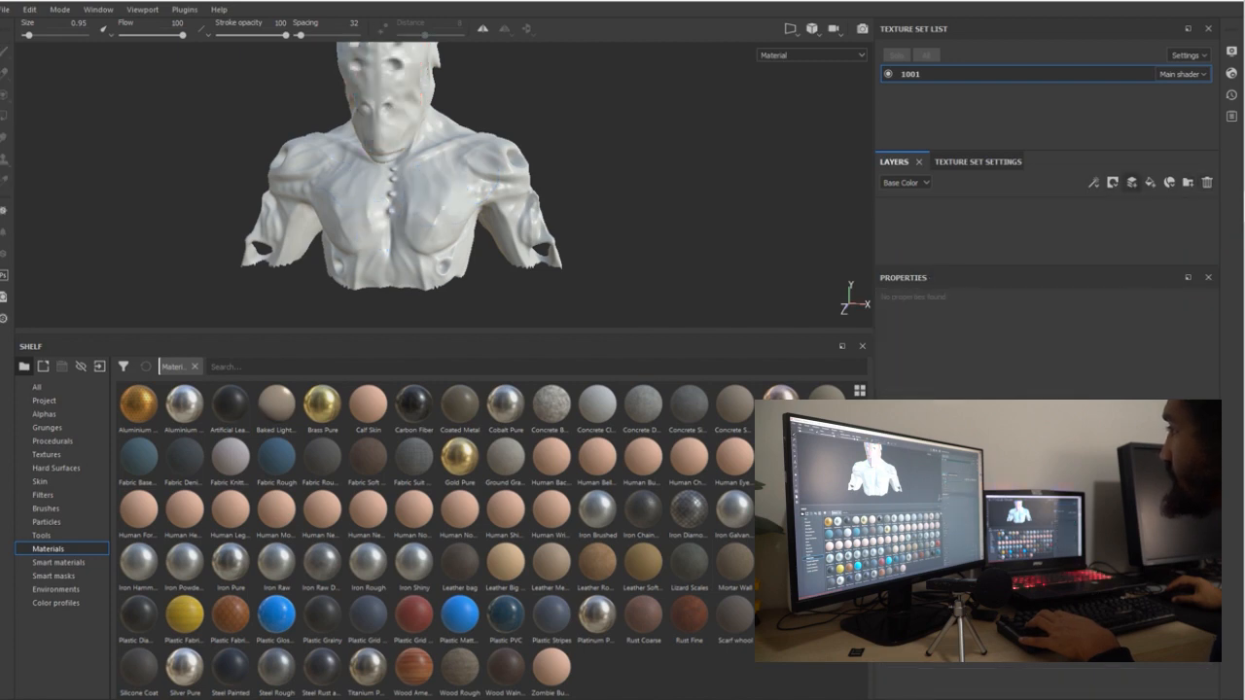
pyautogui.click(1131, 183)
pyautogui.moveTo(544, 154)
pyautogui.keyDown('alt'); pyautogui.mouseDown()
pyautogui.moveTo(489, 150)
pyautogui.moveTo(497, 200)
pyautogui.mouseUp(); pyautogui.keyUp('alt')
pyautogui.moveTo(392, 89)
pyautogui.mouseDown()
pyautogui.moveTo(386, 198)
pyautogui.moveTo(398, 234)
pyautogui.mouseUp()
pyautogui.hotkey('ctrl', 'z')
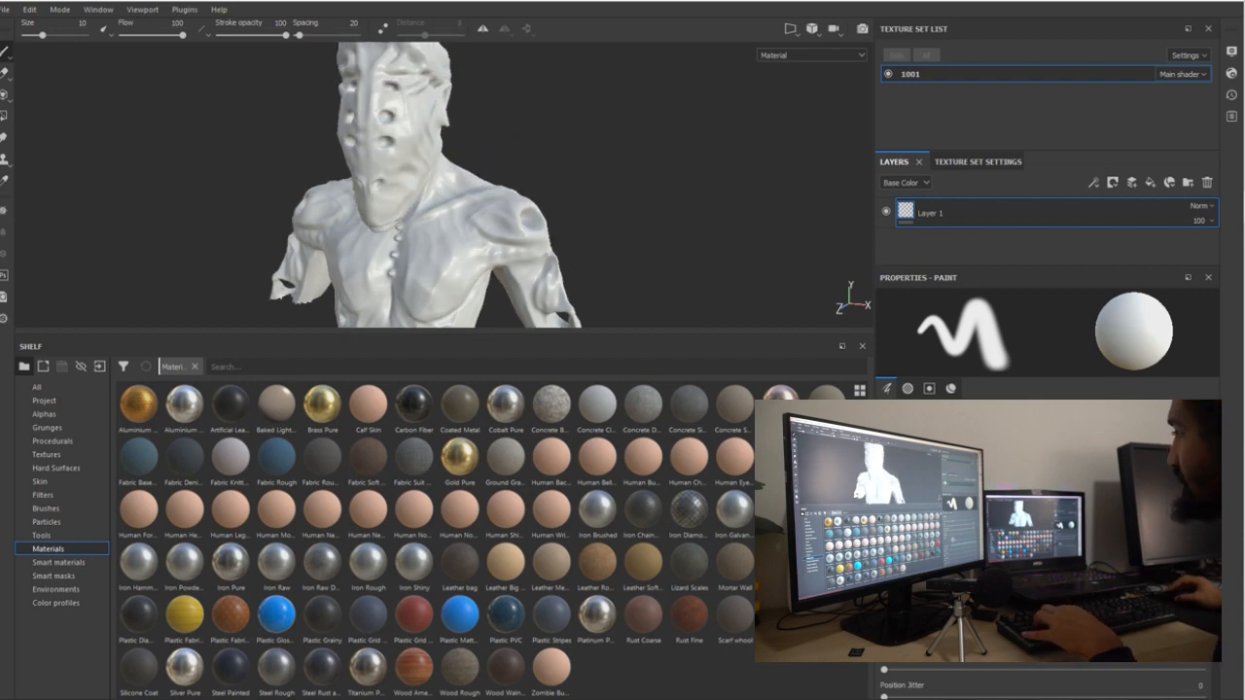
# Set the paint brush material's base color to a saturated red.
pyautogui.scroll(-8, 1042, 544)
pyautogui.click(1043, 601)
pyautogui.moveTo(1157, 496); pyautogui.dragTo(1199, 465)
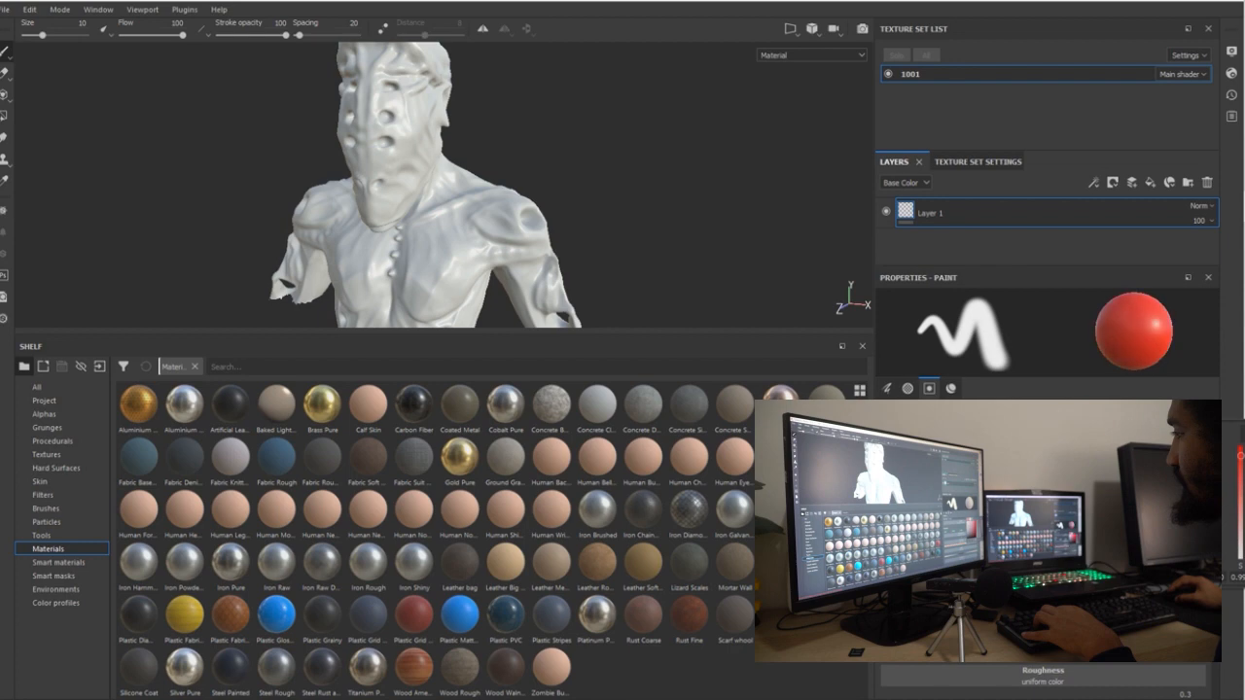
pyautogui.keyDown('alt'); pyautogui.moveTo(545, 219); pyautogui.dragTo(417, 185); pyautogui.keyUp('alt')
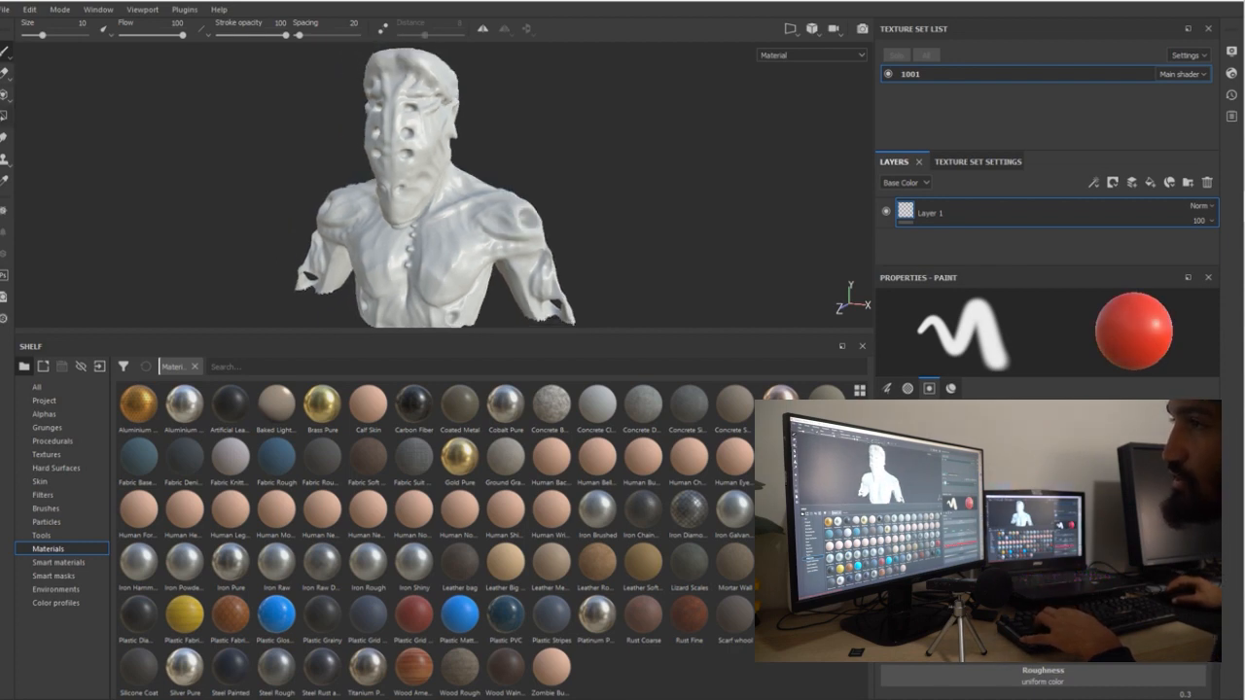
# Activate the Projection tool and look through its brush and alpha properties.
pyautogui.press('3')
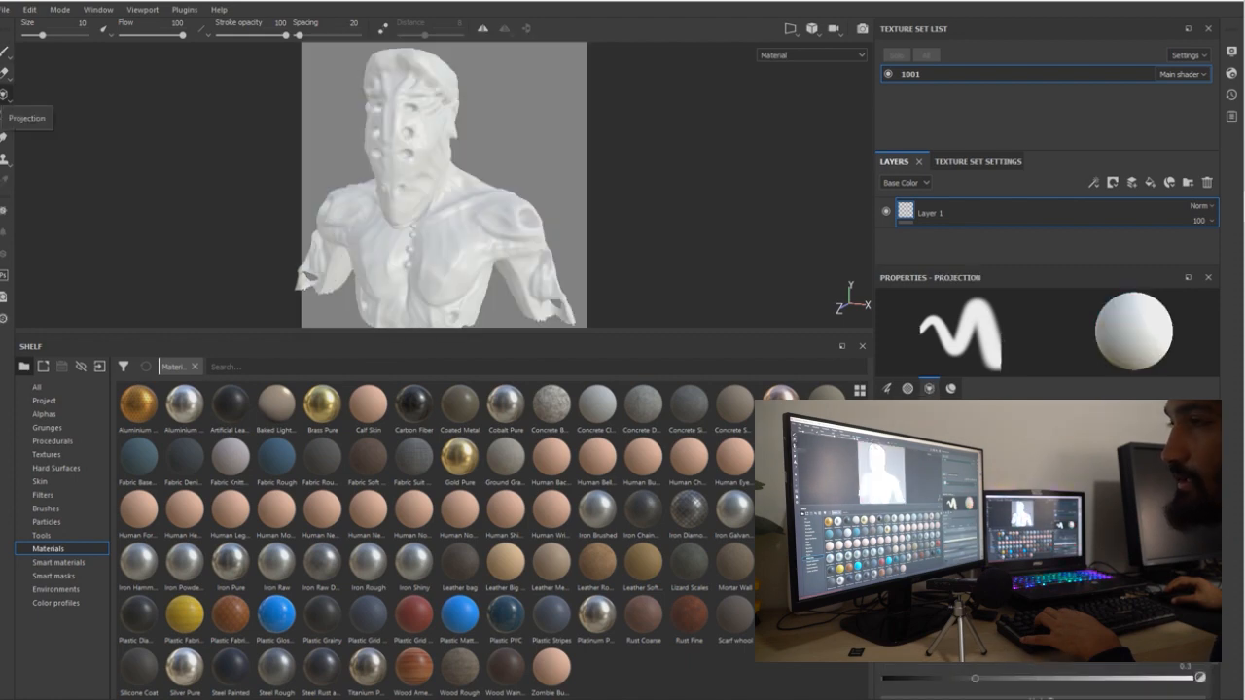
pyautogui.click(6, 97)
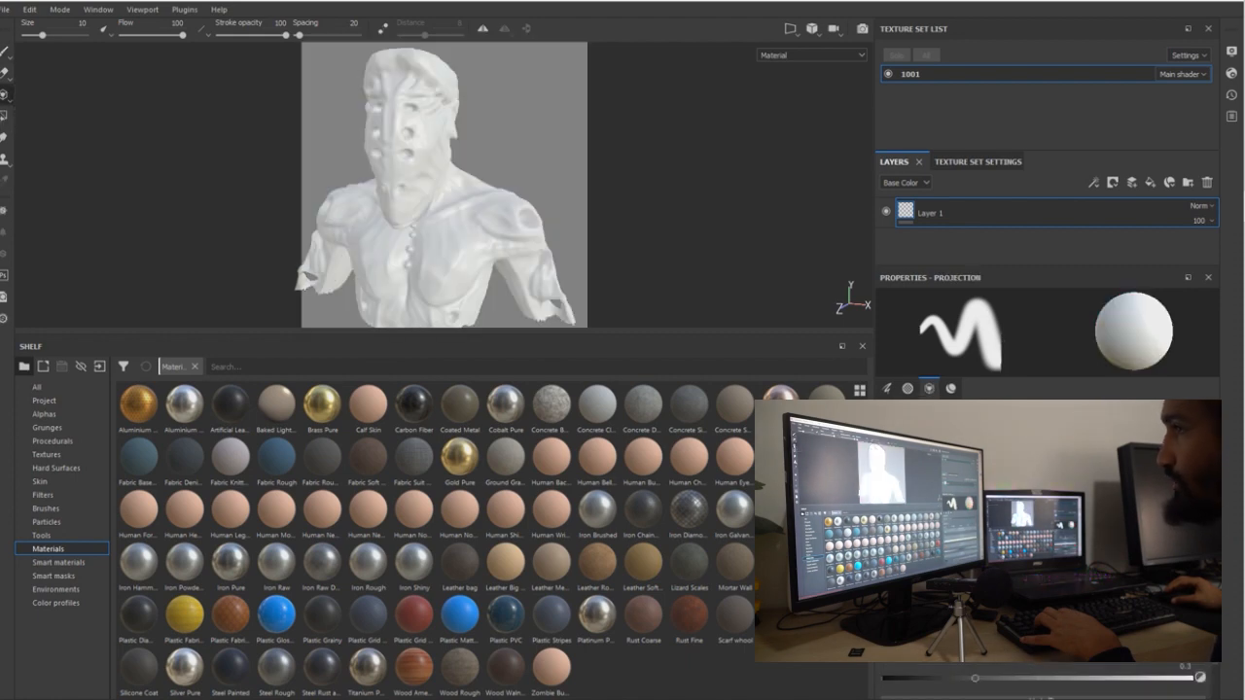
pyautogui.scroll(5, 1046, 545)
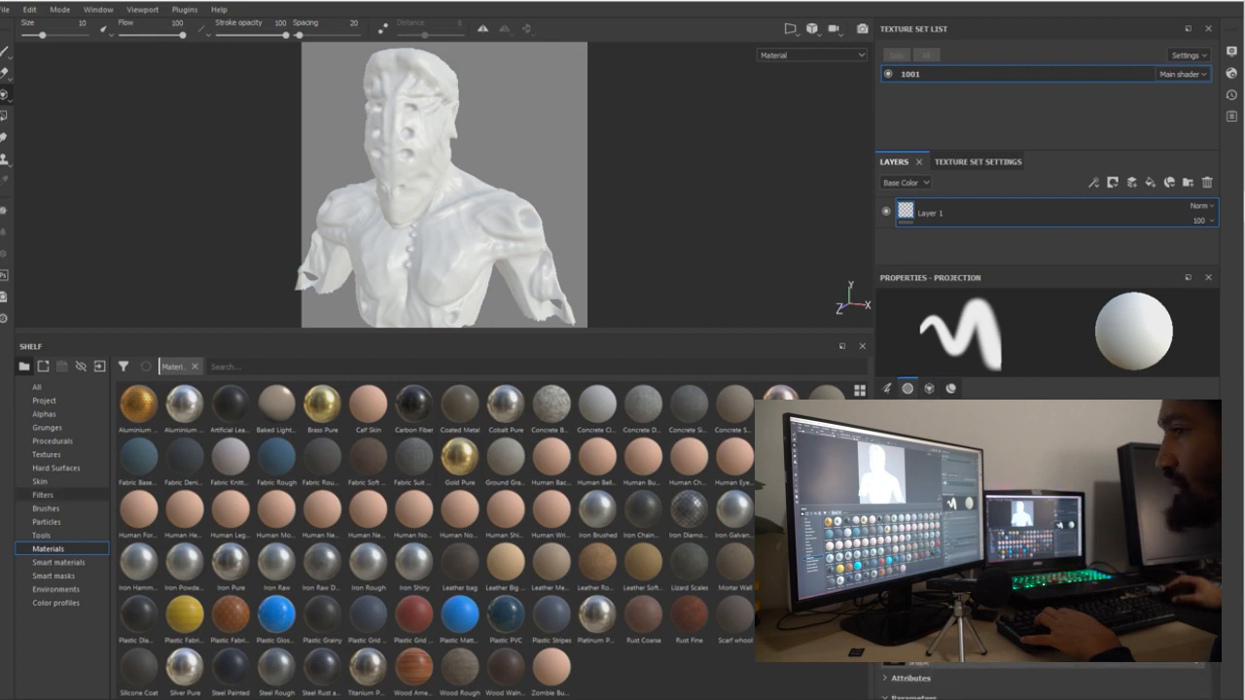
pyautogui.scroll(-5, 1045, 676)
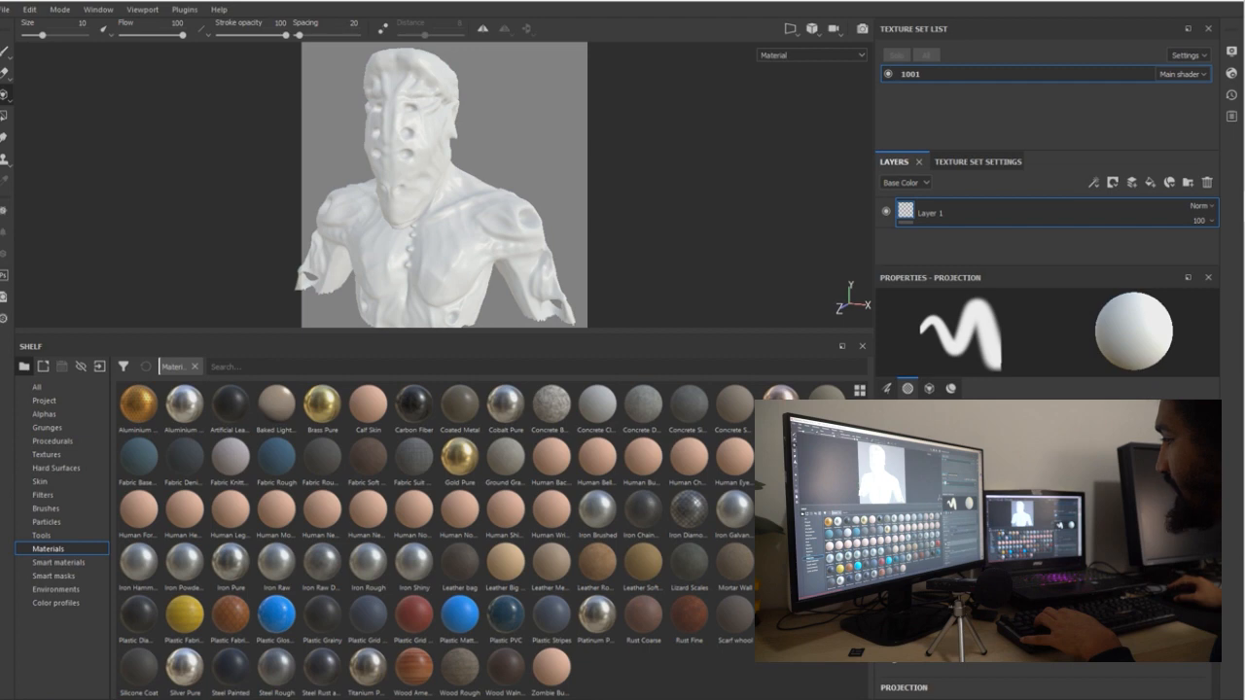
pyautogui.scroll(4, 1046, 681)
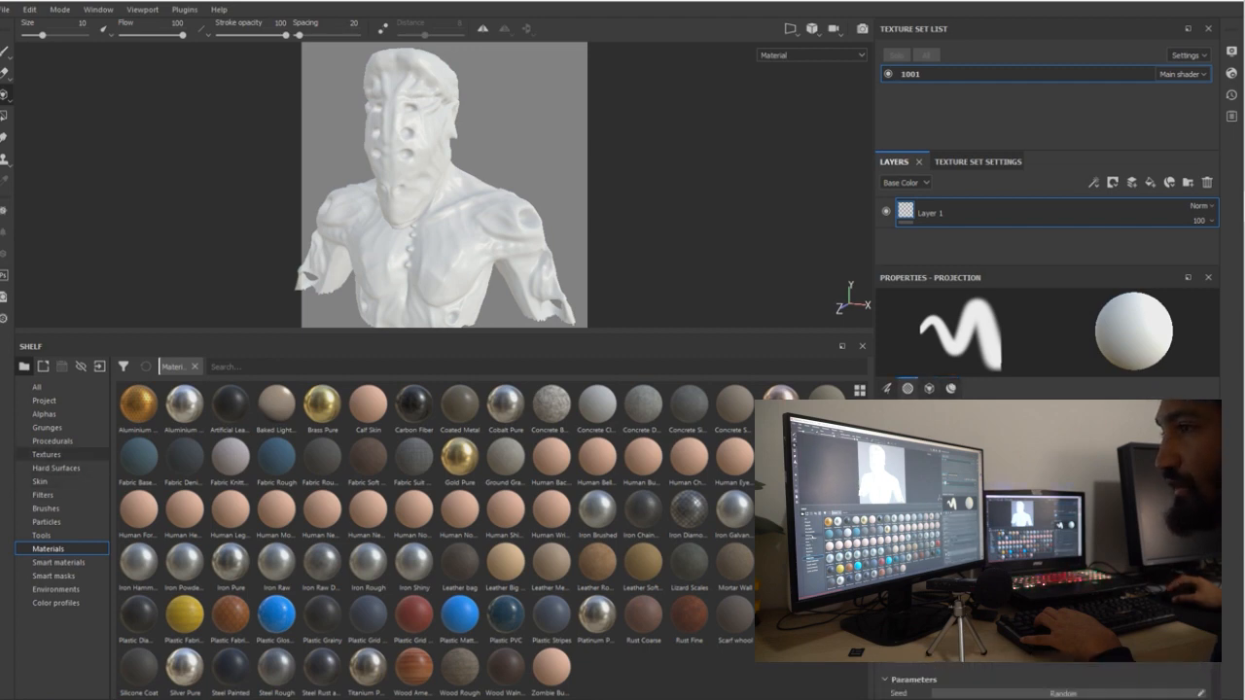
# Show the Textures category in the shelf and select the fibers texture.
pyautogui.click(47, 454)
pyautogui.click(140, 406)
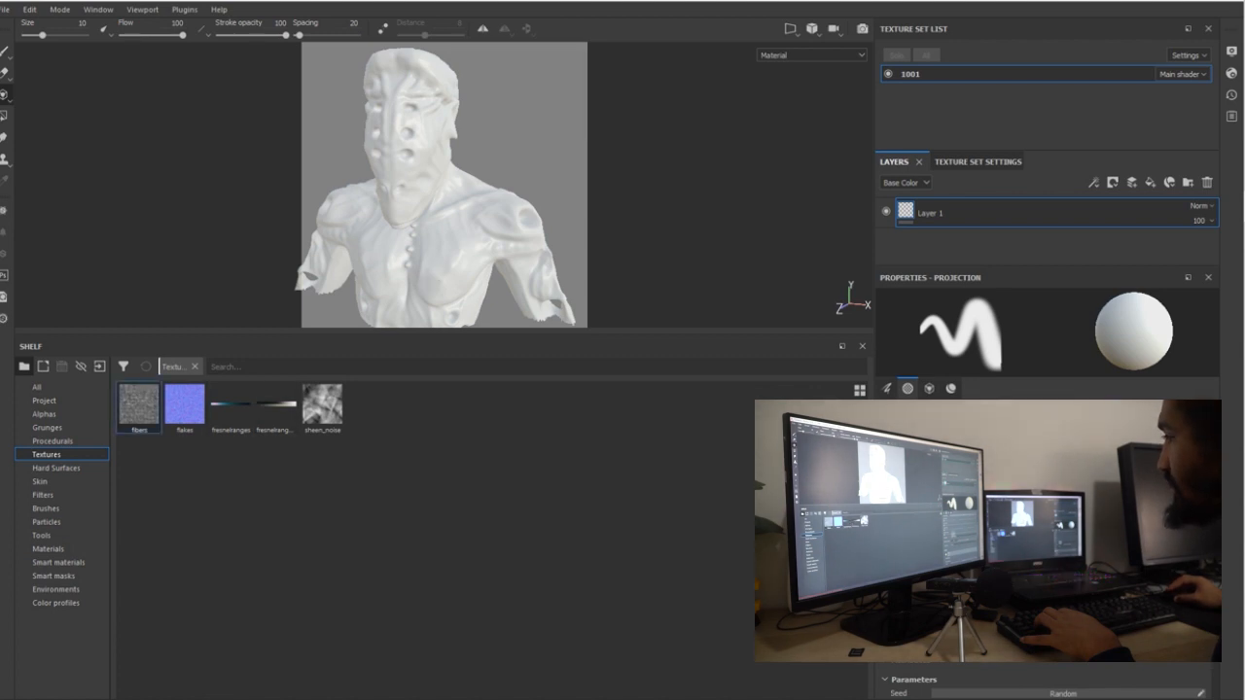
pyautogui.scroll(-6, 1045, 545)
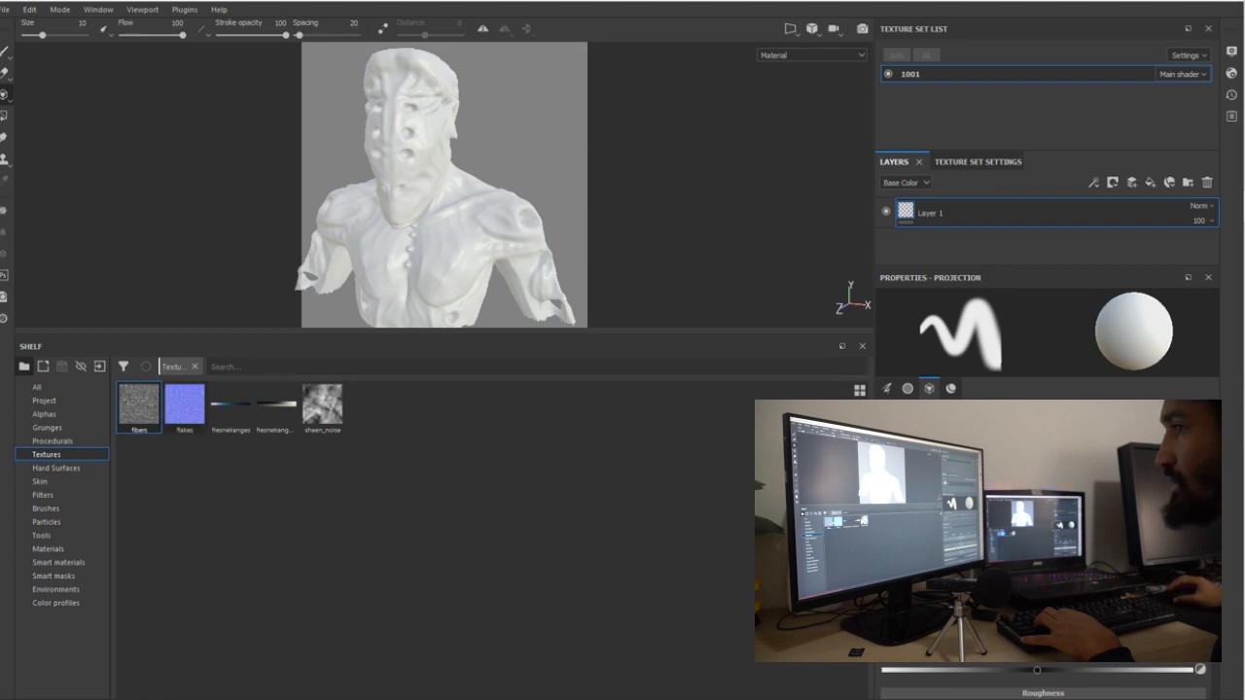
pyautogui.click(184, 405)
pyautogui.click(139, 406)
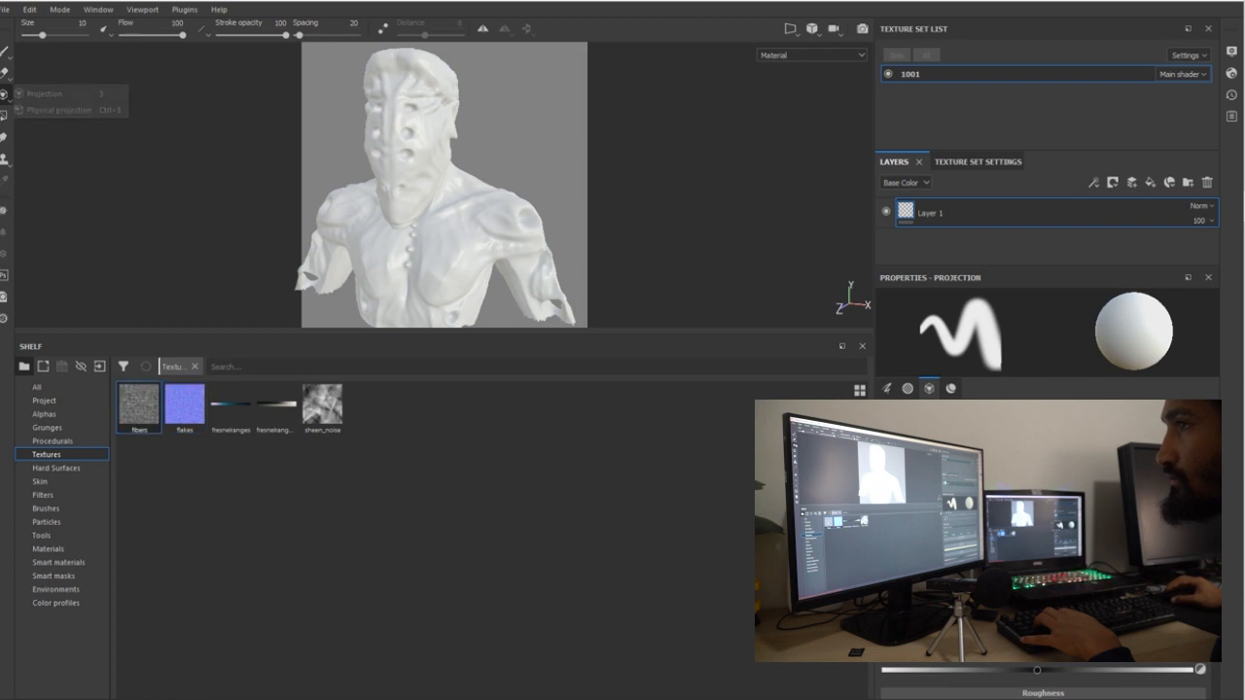
# Adjust the projection brush's alpha so that its stroke has a grainy edge.
pyautogui.click(950, 389)
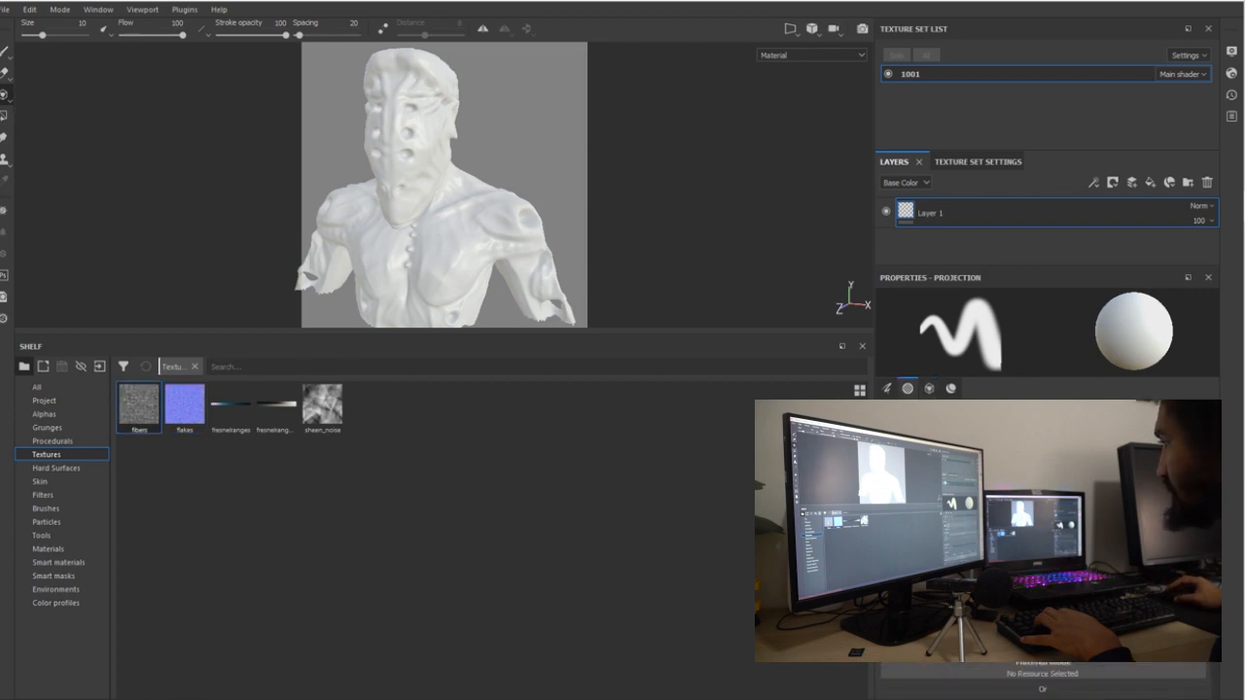
pyautogui.scroll(2, 1042, 544)
pyautogui.scroll(2, 1042, 545)
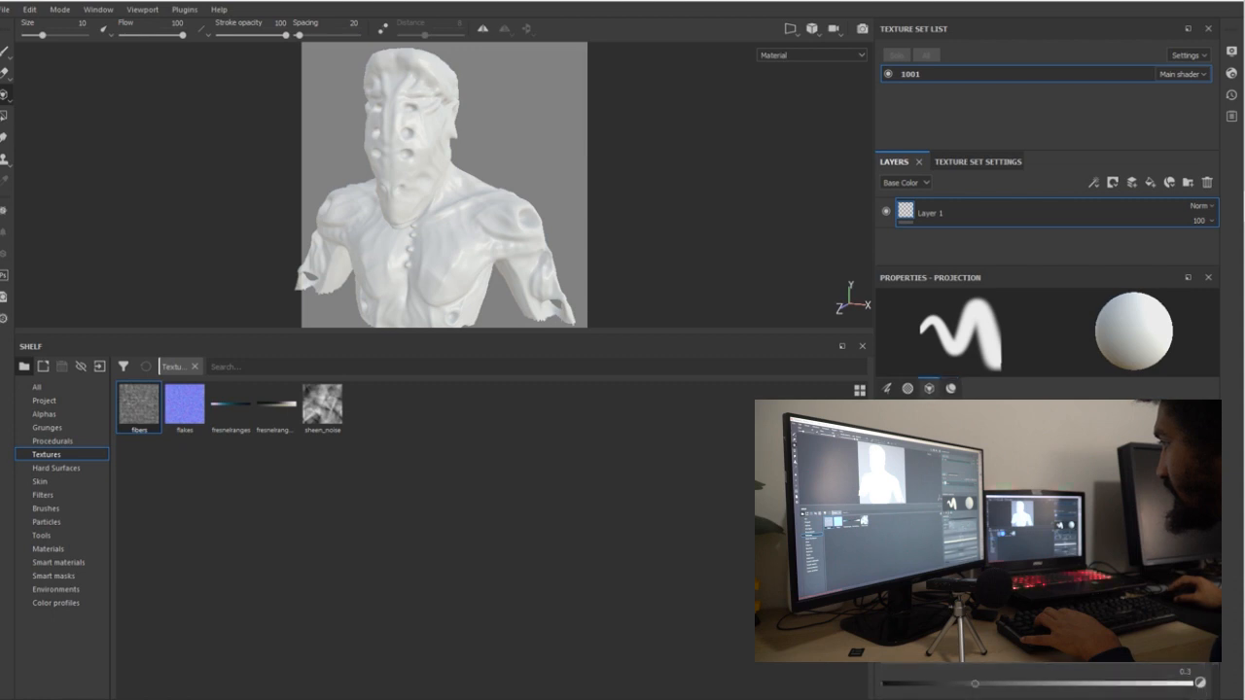
pyautogui.scroll(2, 1043, 545)
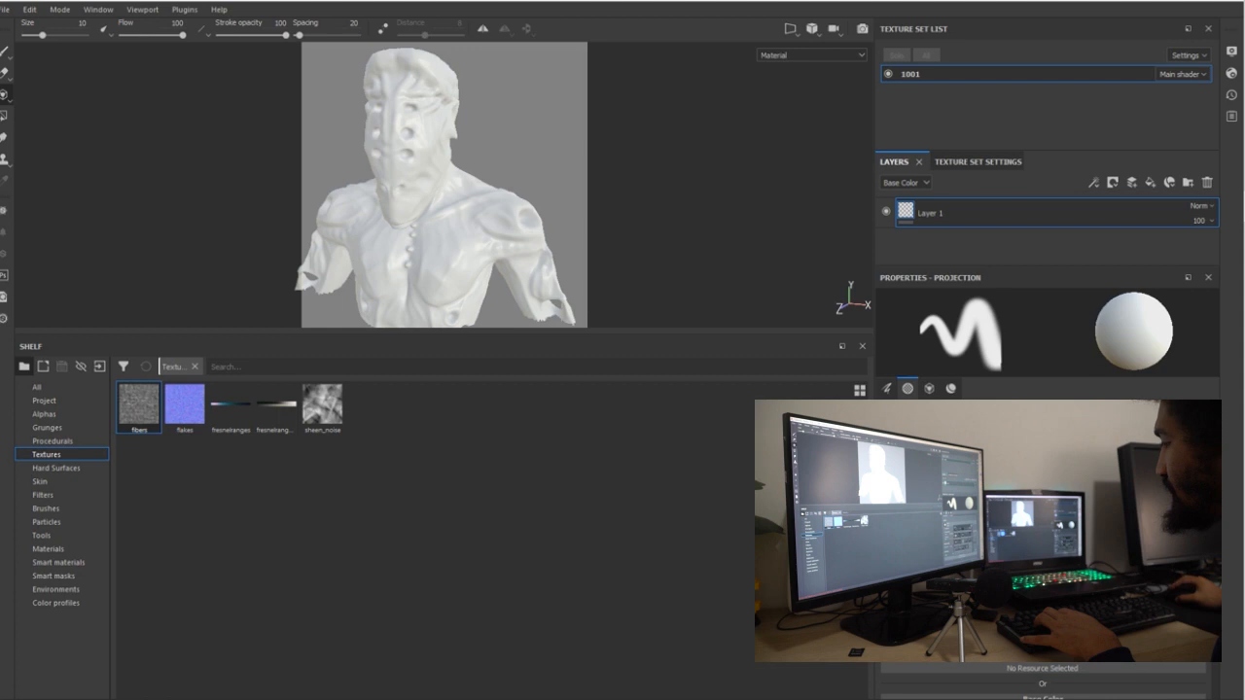
pyautogui.click(1060, 545)
# Try a projection stroke over the alien's shoulder and upper arm, and undo it.
pyautogui.moveTo(491, 194); pyautogui.dragTo(529, 270)
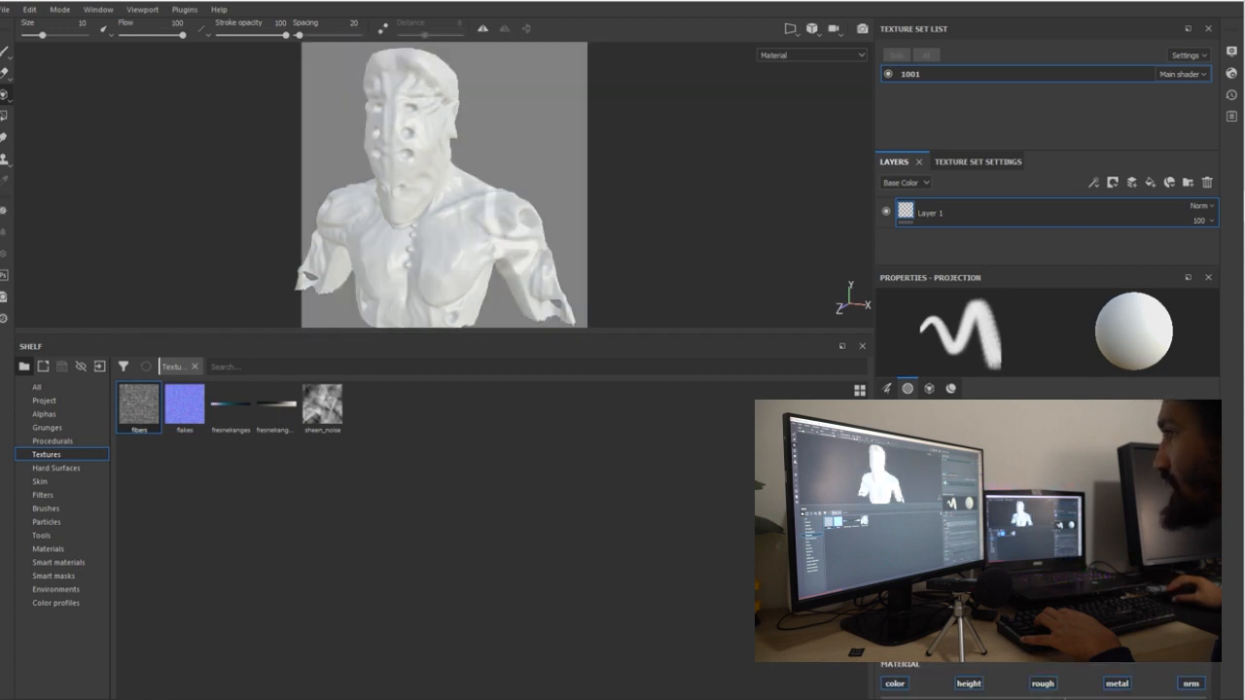
pyautogui.hotkey('ctrl', 'z')
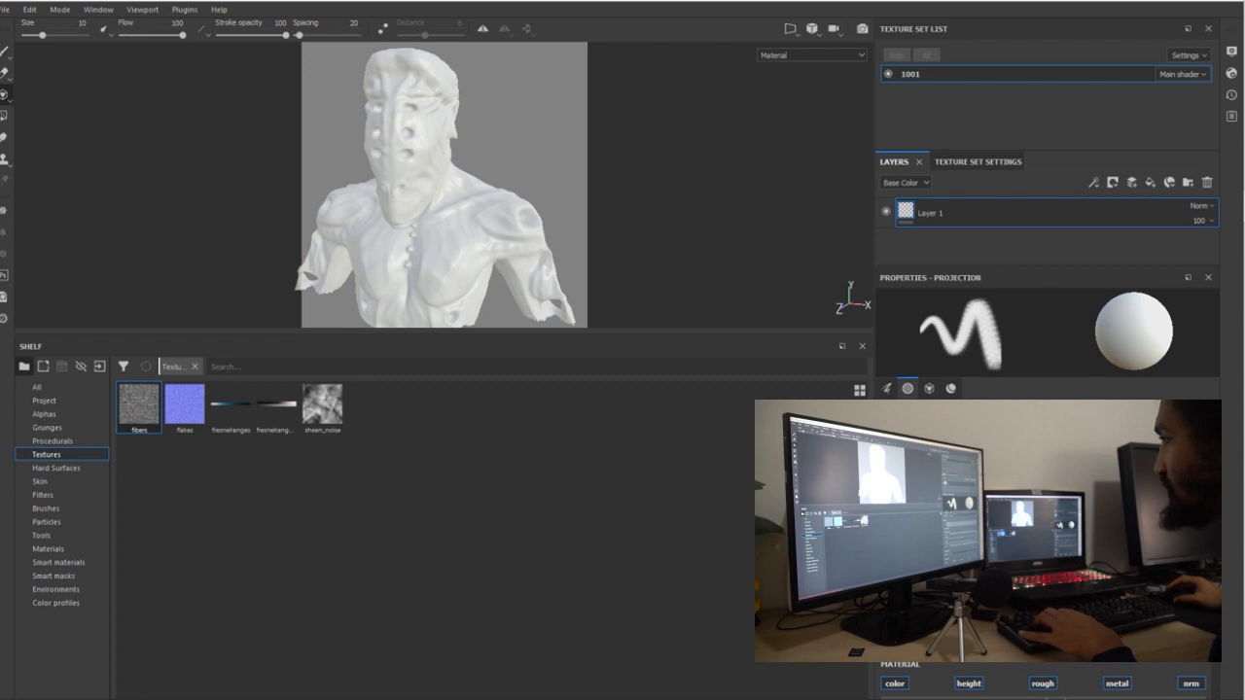
# Apply the flakes texture as the projection's base color and add a capsule shape to the projected material.
pyautogui.click(184, 403)
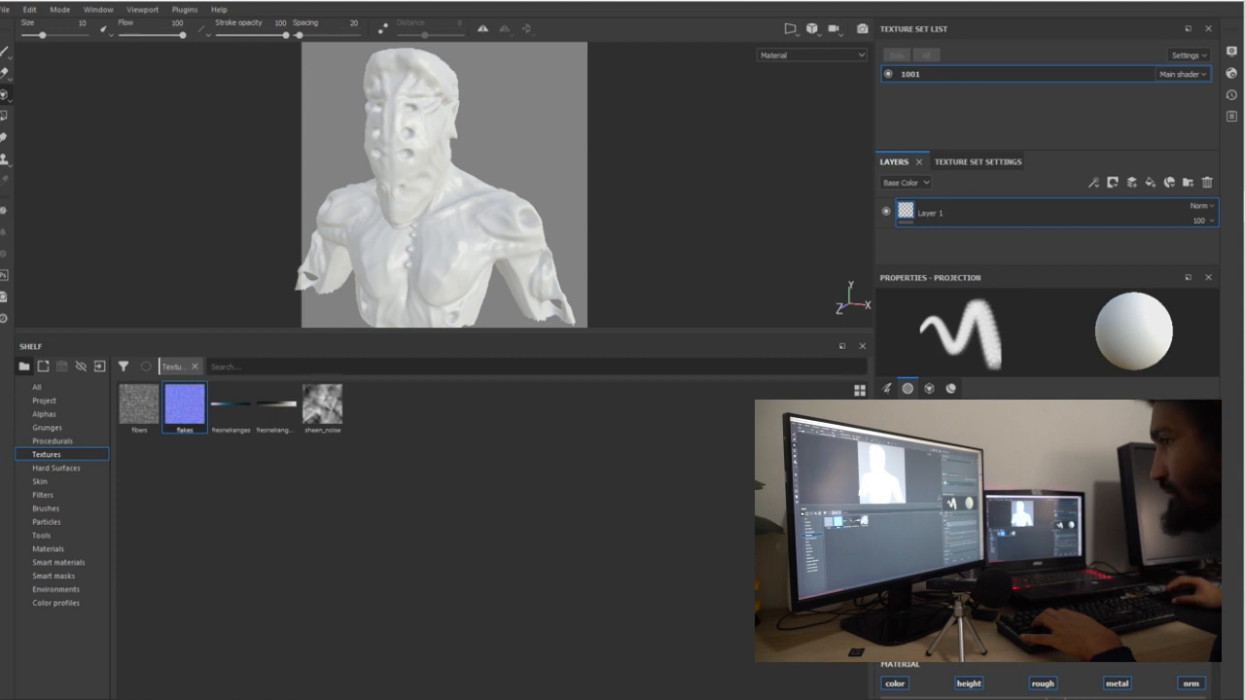
pyautogui.scroll(-3, 1045, 545)
pyautogui.click(1043, 622)
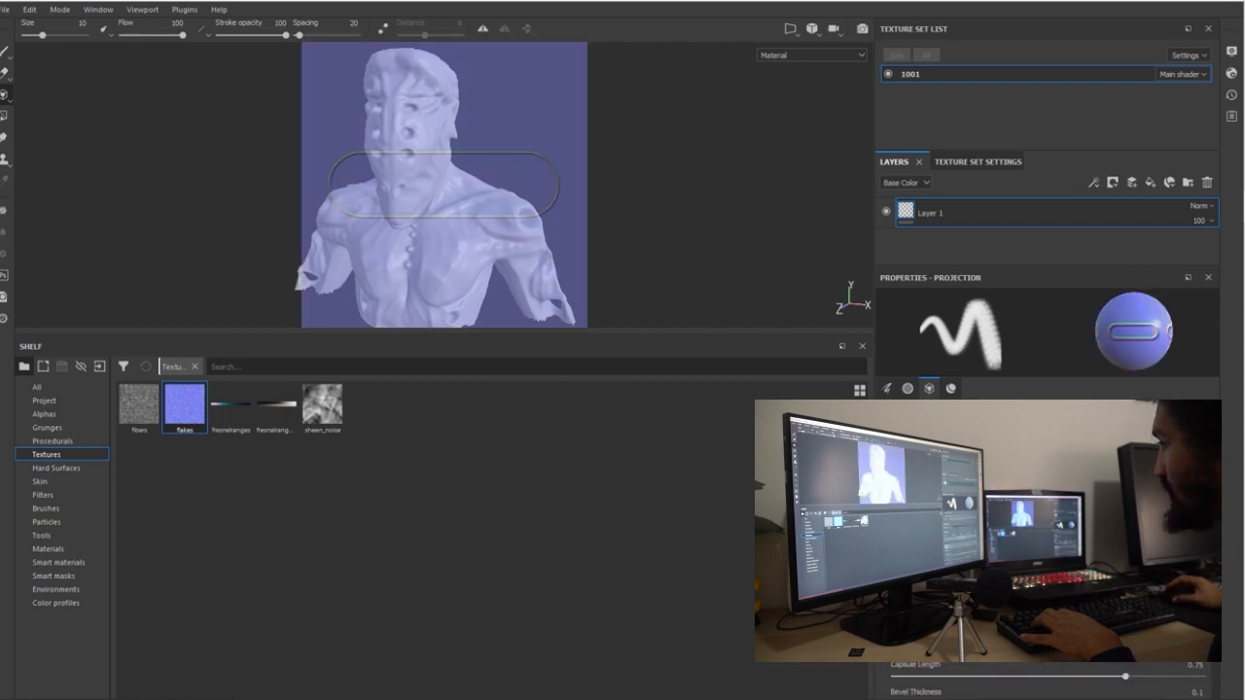
pyautogui.scroll(-3, 1045, 545)
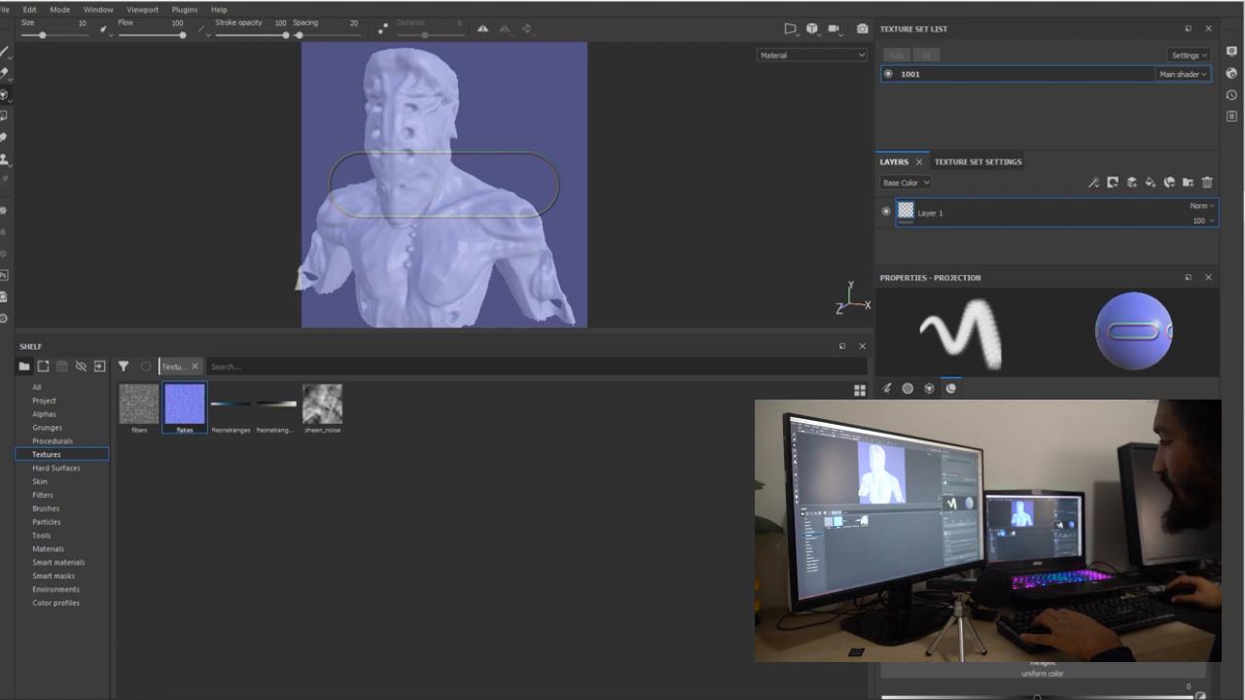
# Replace the base color texture with a fabric lattice pattern and project it over the alien's face and chest from an angled view.
pyautogui.click(1045, 505)
pyautogui.scroll(-5, 1041, 679)
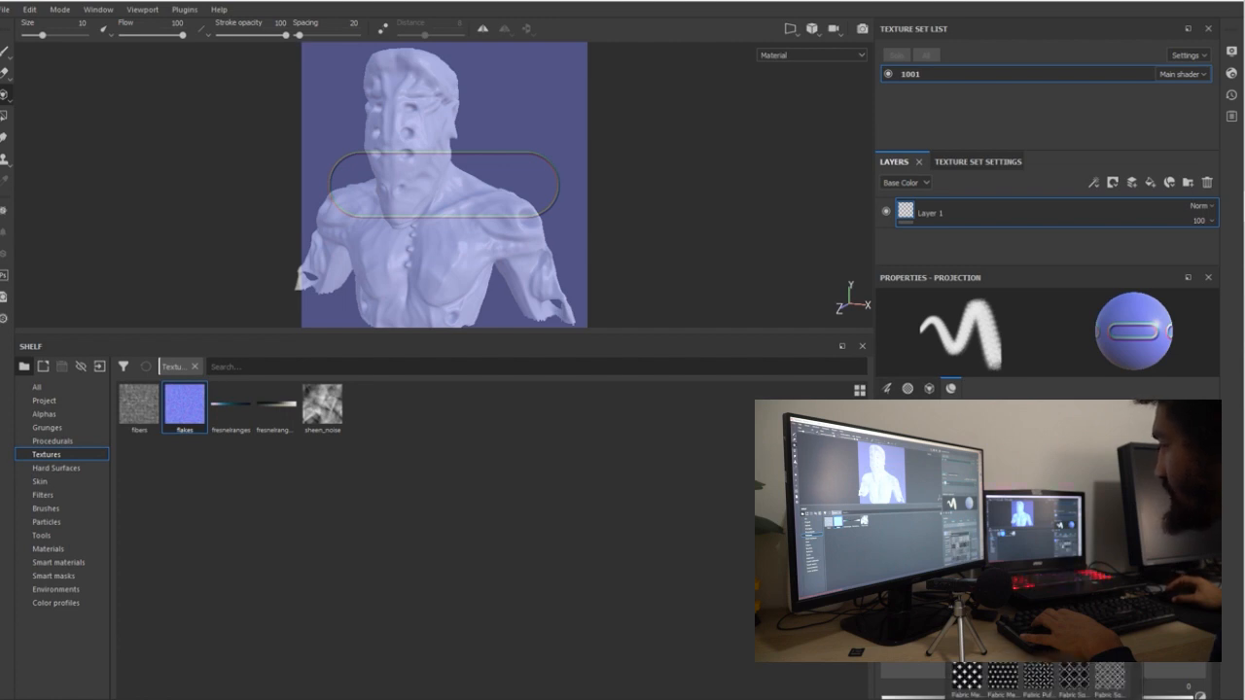
pyautogui.click(1073, 676)
pyautogui.moveTo(438, 142)
pyautogui.mouseDown()
pyautogui.moveTo(432, 184)
pyautogui.moveTo(436, 115)
pyautogui.moveTo(410, 115)
pyautogui.moveTo(405, 243)
pyautogui.moveTo(583, 187)
pyautogui.mouseUp()
pyautogui.moveTo(450, 199)
pyautogui.mouseDown()
pyautogui.moveTo(428, 185)
pyautogui.moveTo(464, 138)
pyautogui.moveTo(460, 231)
pyautogui.moveTo(491, 155)
pyautogui.moveTo(468, 243)
pyautogui.mouseUp()
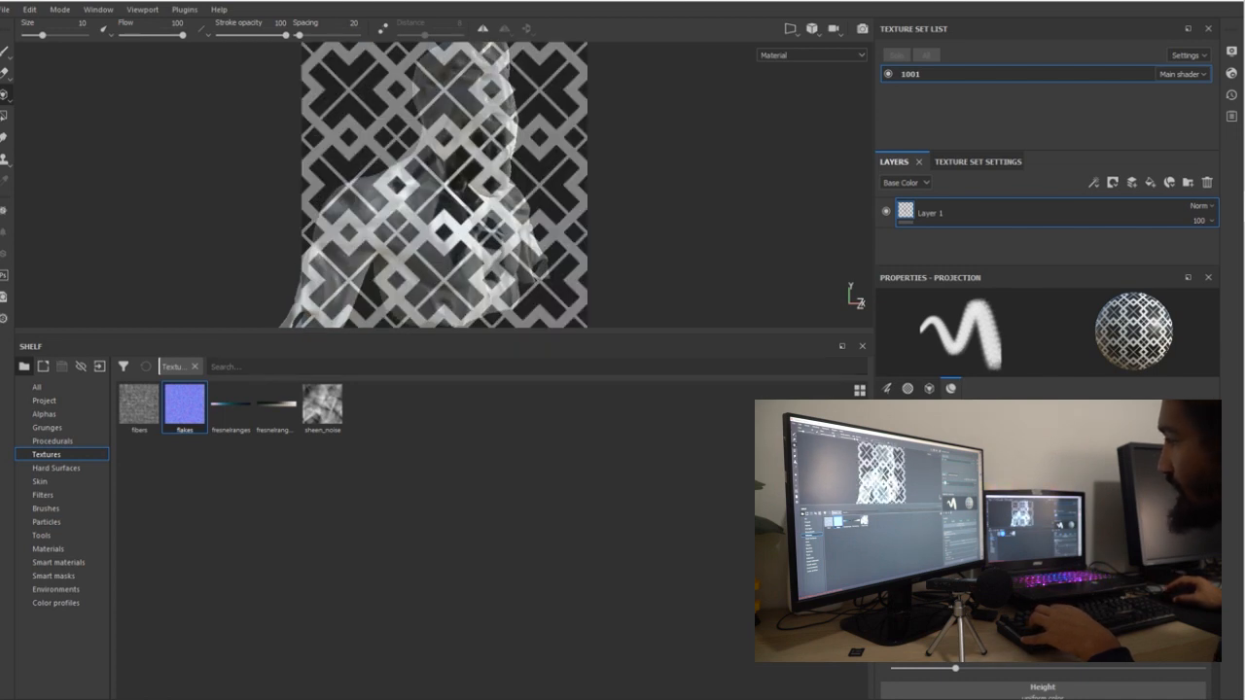
# Change the projected texture to a camouflage pattern and paint it over the alien's shoulder, upper chest and face.
pyautogui.scroll(8, 1045, 680)
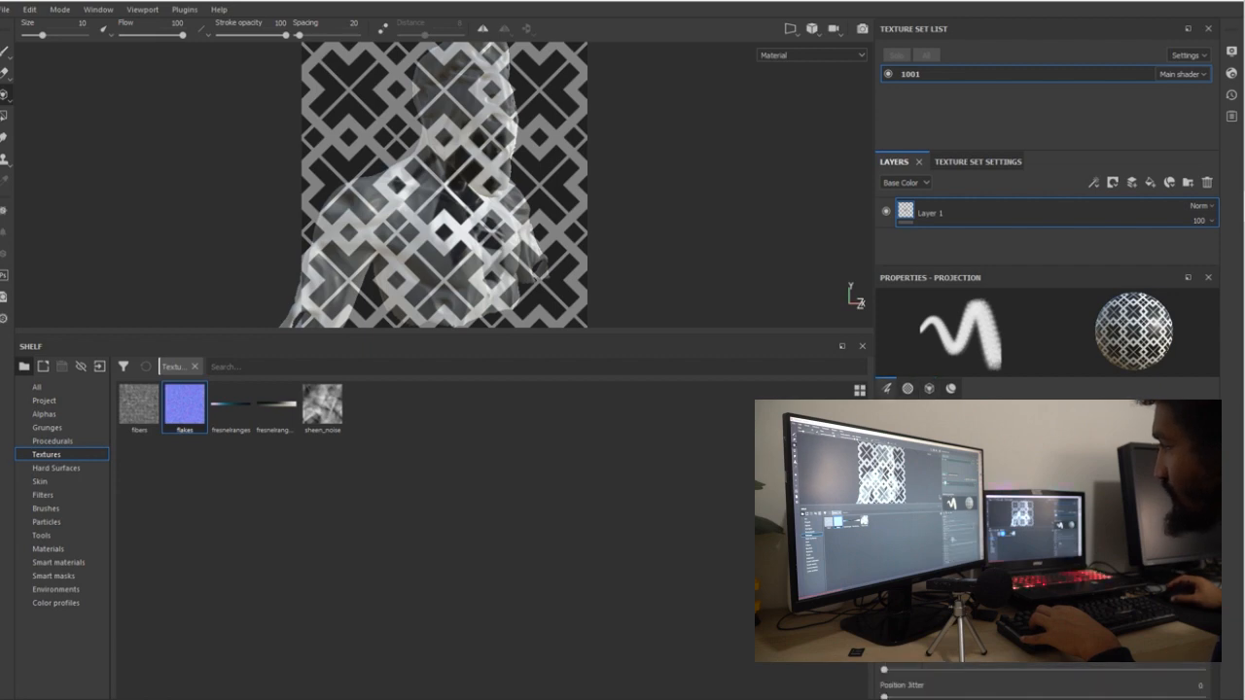
pyautogui.scroll(-3, 1045, 681)
pyautogui.scroll(-3, 1045, 681)
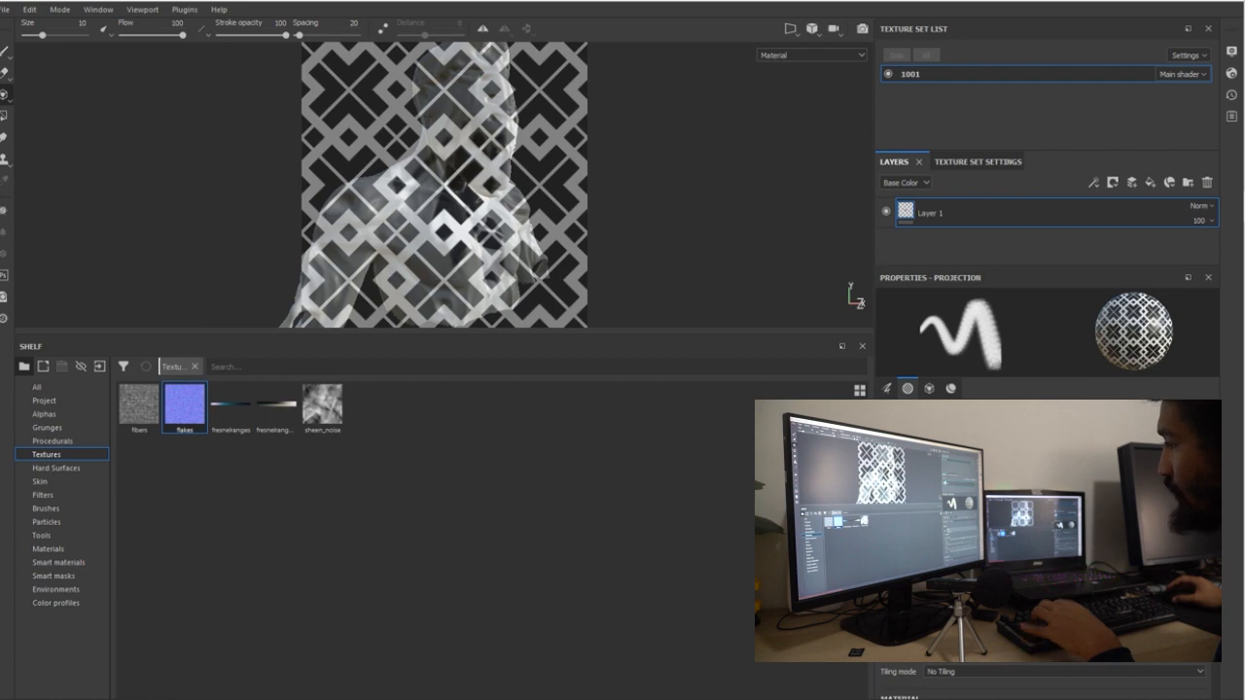
pyautogui.scroll(-3, 1045, 680)
pyautogui.scroll(-3, 1045, 681)
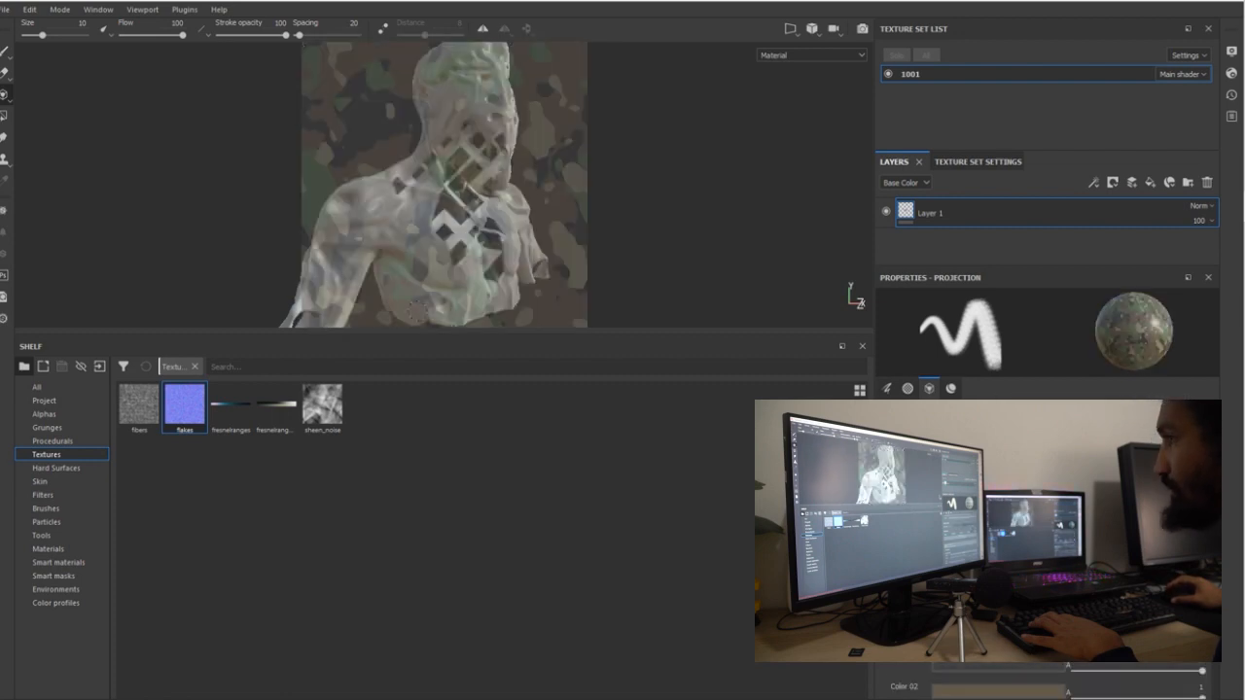
pyautogui.moveTo(399, 185); pyautogui.dragTo(393, 282)
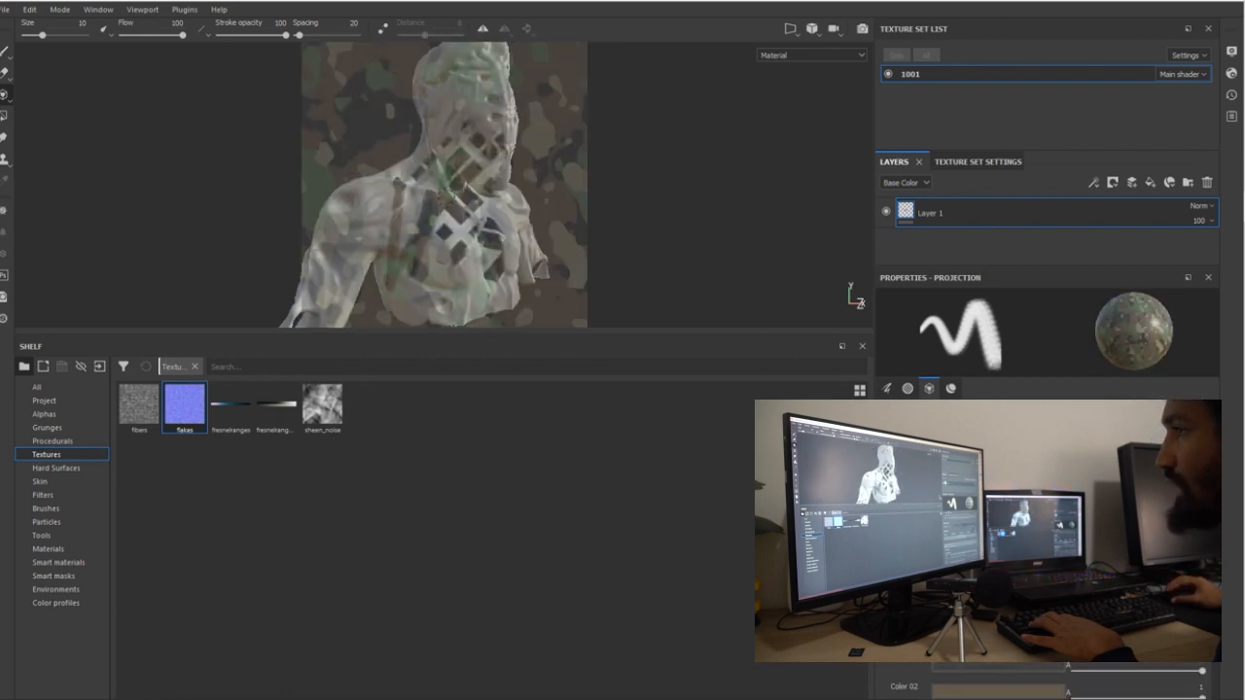
pyautogui.moveTo(439, 163)
pyautogui.mouseDown()
pyautogui.moveTo(480, 127)
pyautogui.moveTo(418, 209)
pyautogui.mouseUp()
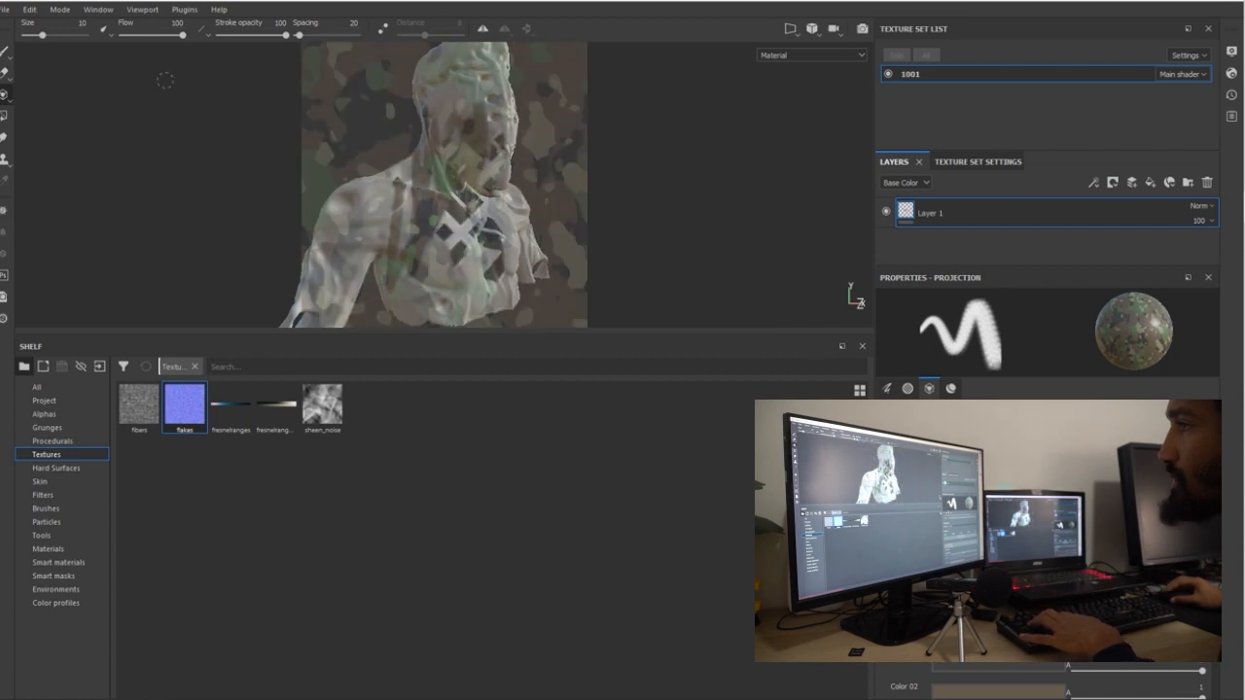
# Enlarge the projection brush to about 43 and cover the alien's face, chest and shoulder with camouflage.
pyautogui.moveTo(41, 35); pyautogui.dragTo(65, 35)
pyautogui.moveTo(498, 122)
pyautogui.mouseDown()
pyautogui.moveTo(478, 141)
pyautogui.moveTo(447, 242)
pyautogui.moveTo(509, 146)
pyautogui.moveTo(510, 243)
pyautogui.mouseUp()
pyautogui.moveTo(428, 218)
pyautogui.mouseDown()
pyautogui.moveTo(327, 244)
pyautogui.moveTo(332, 262)
pyautogui.mouseUp()
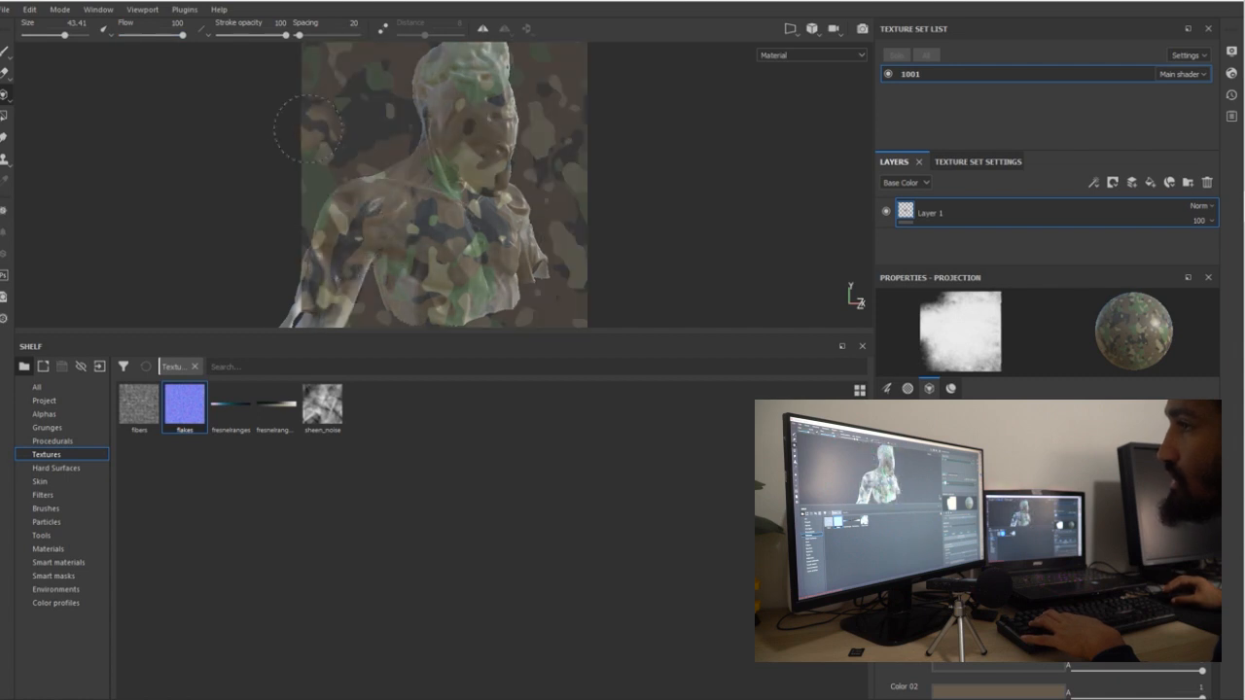
pyautogui.moveTo(366, 219); pyautogui.dragTo(356, 216)
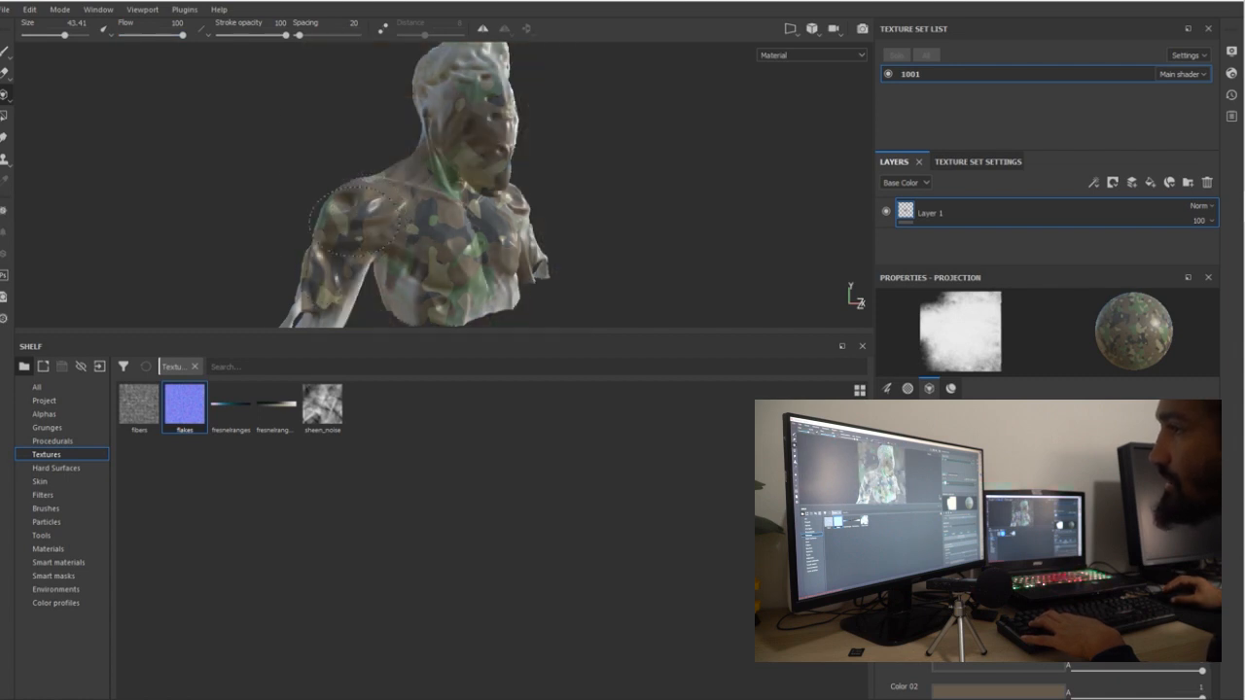
# Project more camouflage onto the lower torso and head, and continue over the bust from the front.
pyautogui.moveTo(428, 291); pyautogui.dragTo(430, 292)
pyautogui.moveTo(445, 93); pyautogui.dragTo(476, 73)
pyautogui.moveTo(499, 185); pyautogui.dragTo(477, 238)
pyautogui.keyDown('alt'); pyautogui.moveTo(476, 238); pyautogui.dragTo(159, 197); pyautogui.keyUp('alt')
pyautogui.moveTo(450, 95)
pyautogui.mouseDown()
pyautogui.moveTo(462, 171)
pyautogui.moveTo(511, 263)
pyautogui.moveTo(582, 255)
pyautogui.moveTo(447, 238)
pyautogui.moveTo(428, 292)
pyautogui.moveTo(436, 233)
pyautogui.moveTo(460, 296)
pyautogui.mouseUp()
pyautogui.moveTo(443, 254)
pyautogui.keyDown('alt'); pyautogui.mouseDown()
pyautogui.moveTo(436, 234)
pyautogui.moveTo(525, 186)
pyautogui.moveTo(512, 184)
pyautogui.mouseUp(); pyautogui.keyUp('alt')
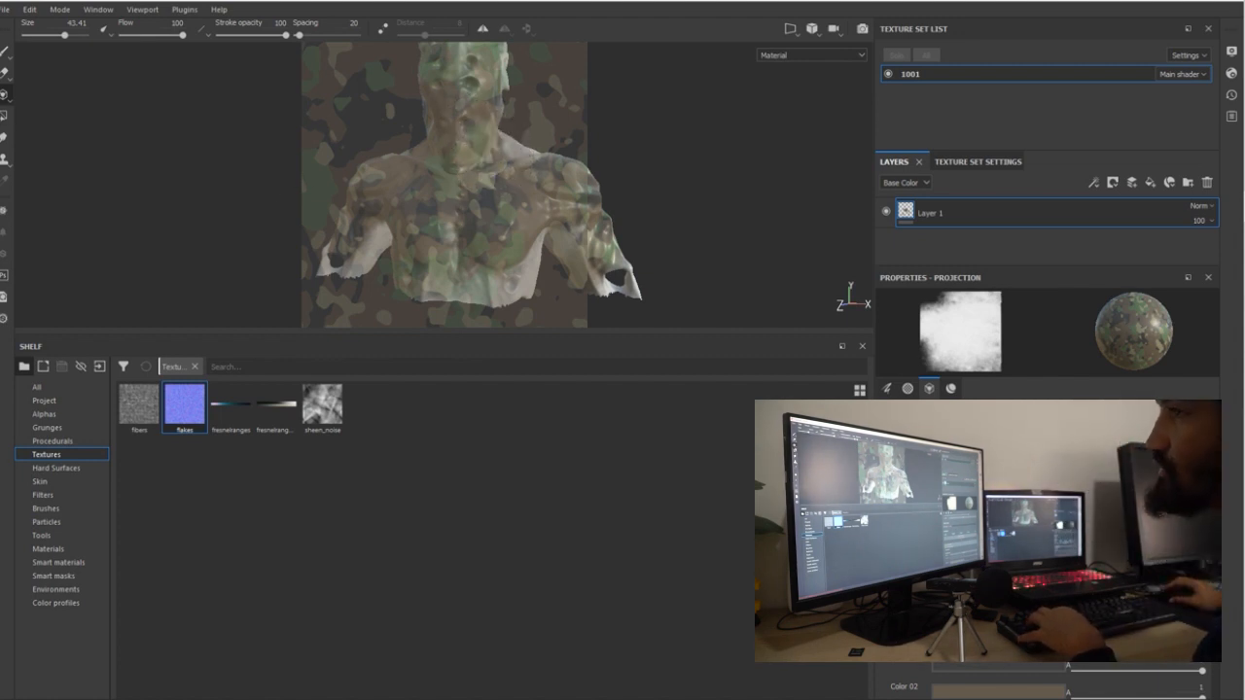
# Recolor two of the camouflage colors blue and yellow and project the new pattern over the alien's chest.
pyautogui.scroll(-1, 1046, 540)
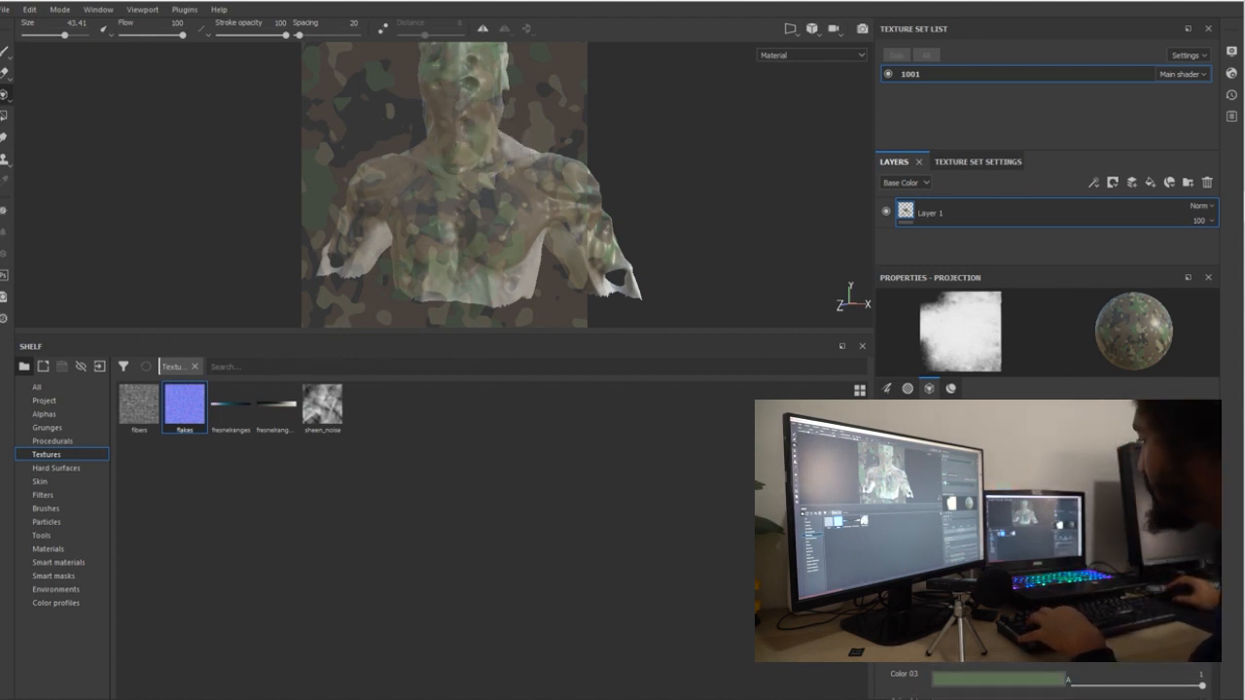
pyautogui.scroll(-2, 1046, 540)
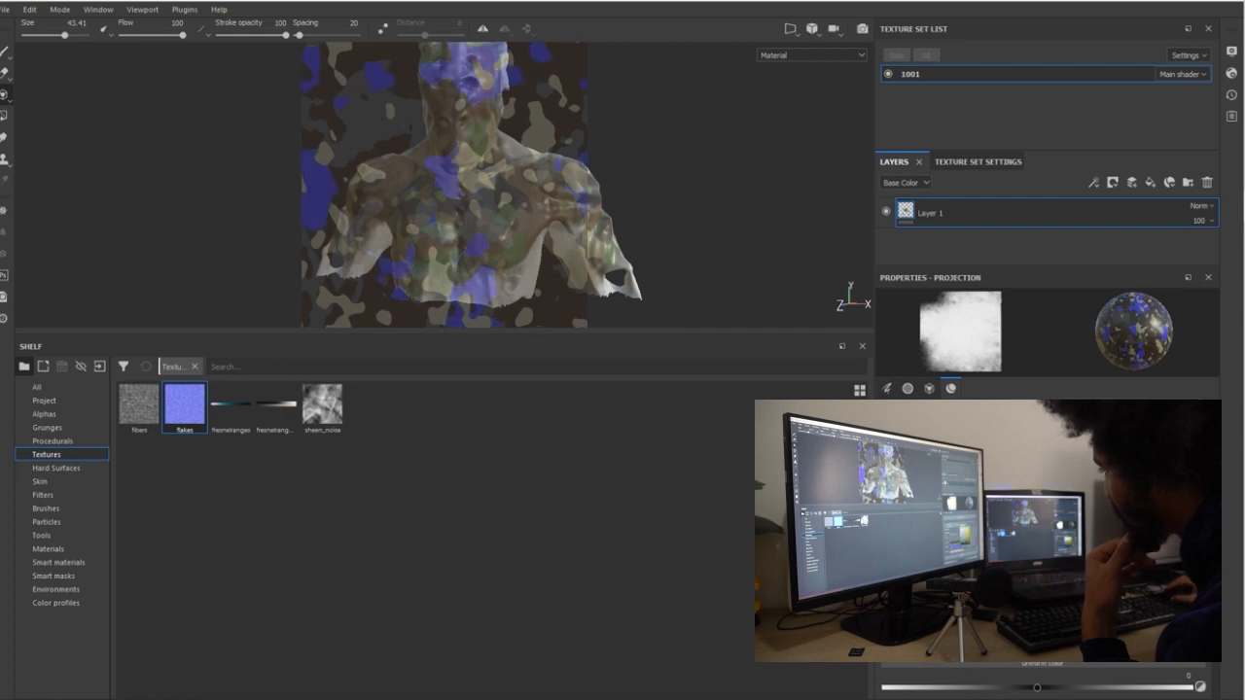
pyautogui.moveTo(465, 181)
pyautogui.mouseDown()
pyautogui.moveTo(430, 200)
pyautogui.moveTo(527, 212)
pyautogui.moveTo(412, 192)
pyautogui.mouseUp()
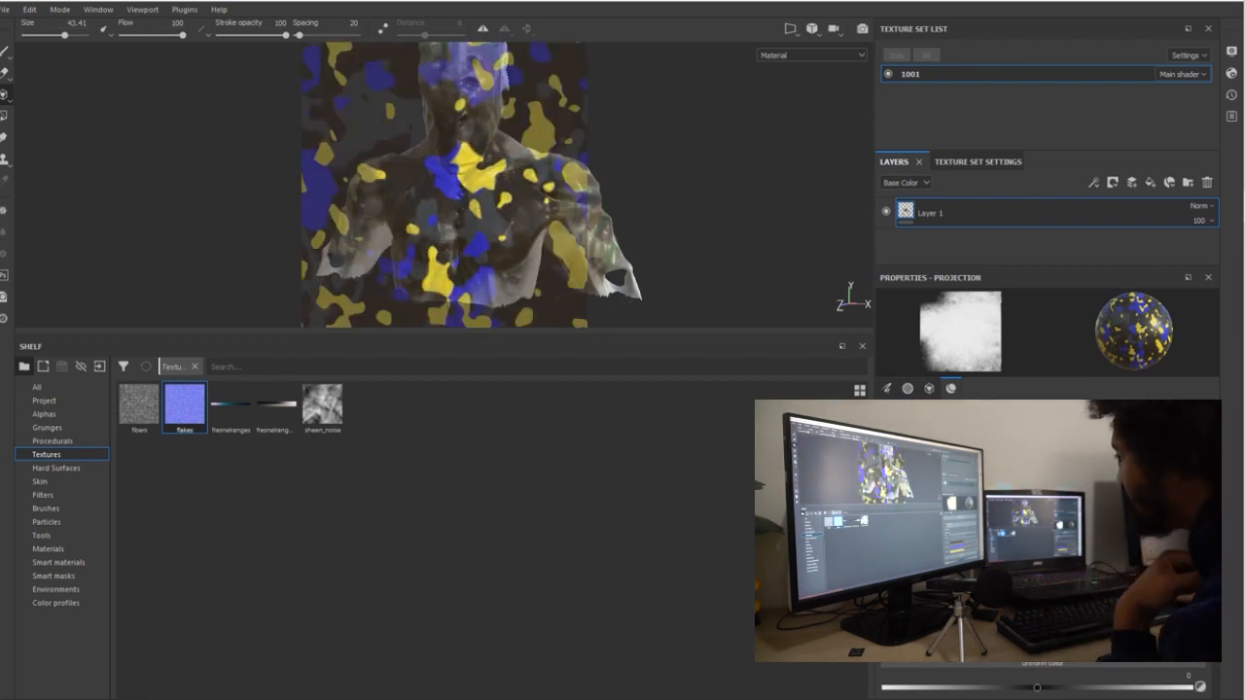
pyautogui.scroll(5, 1042, 545)
pyautogui.scroll(-5, 1043, 545)
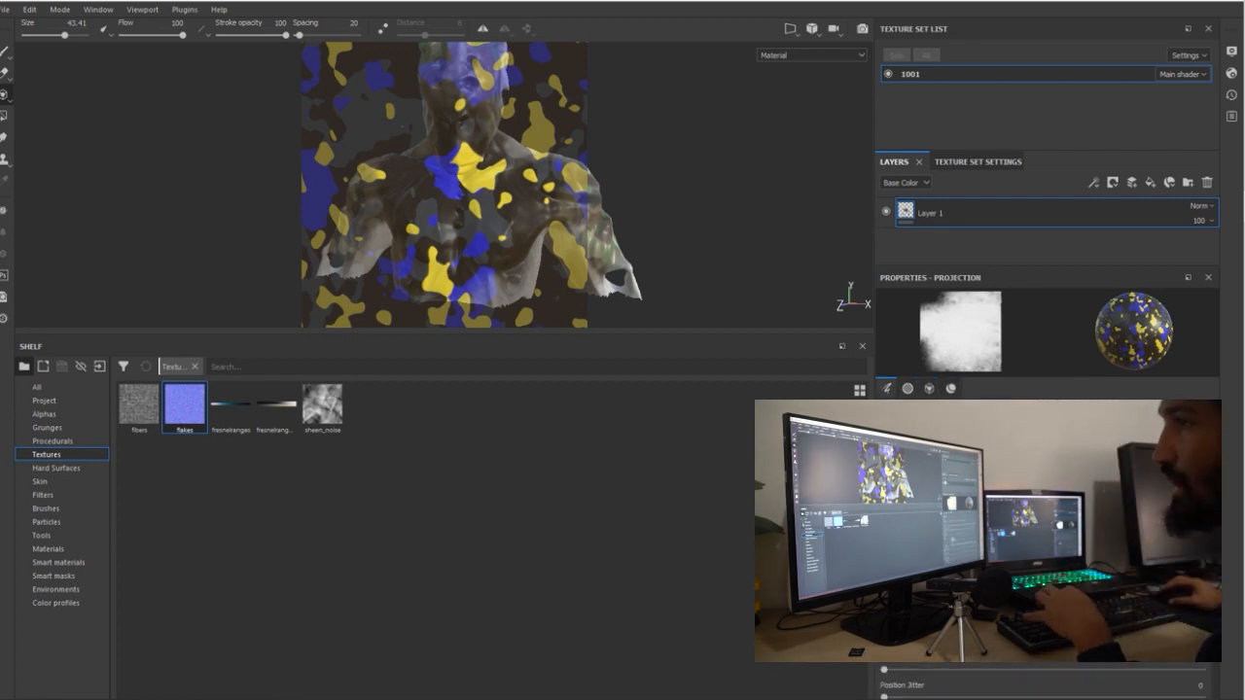
# Switch to the Paint tool, delete the painted layer and add an empty paint layer in its place.
pyautogui.press('1')
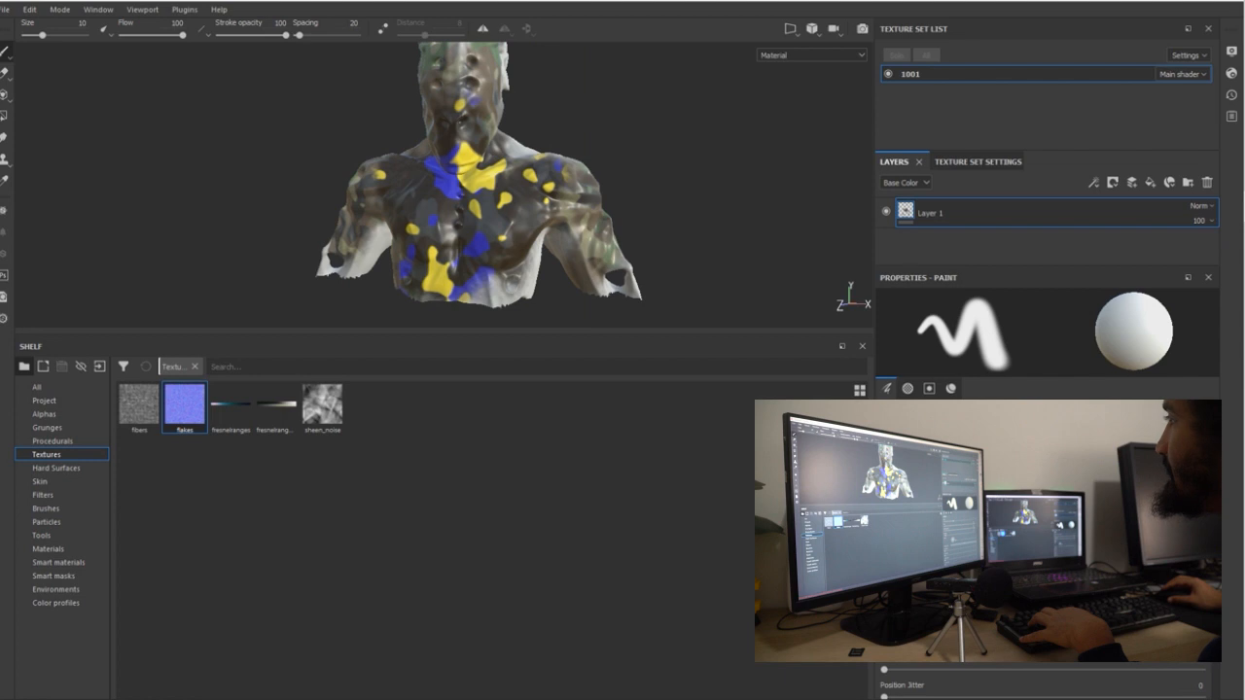
pyautogui.scroll(-2, 739, 233)
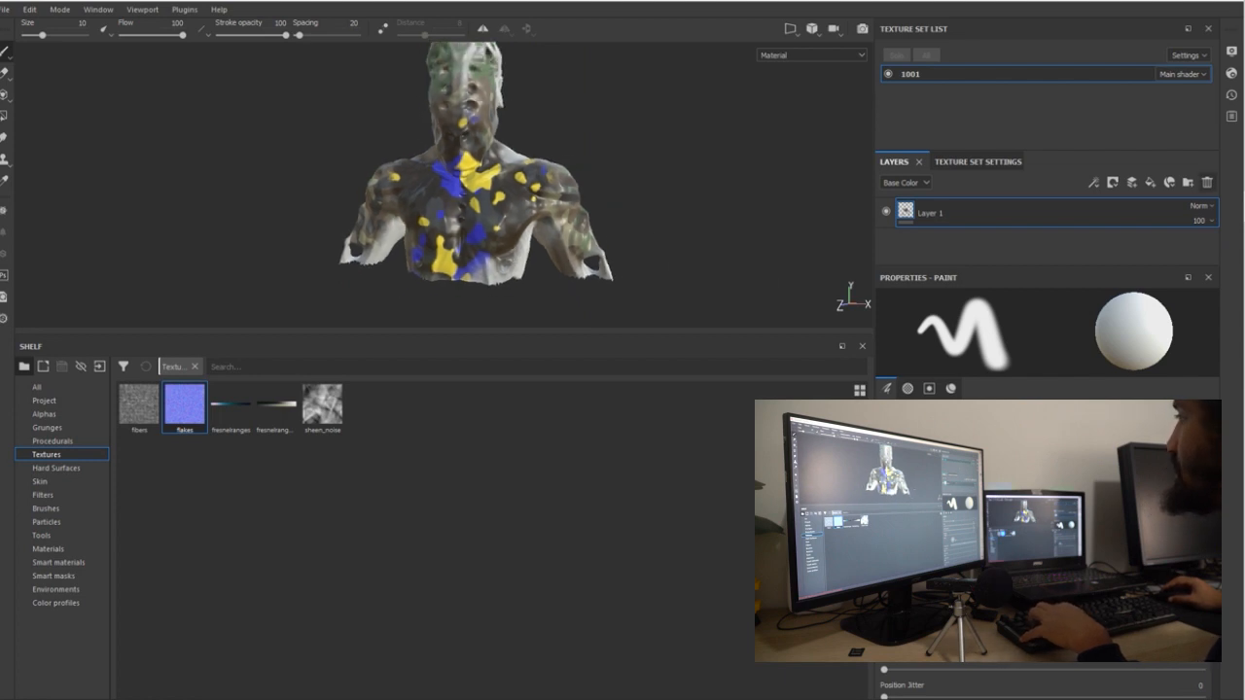
pyautogui.click(1206, 182)
pyautogui.click(1131, 182)
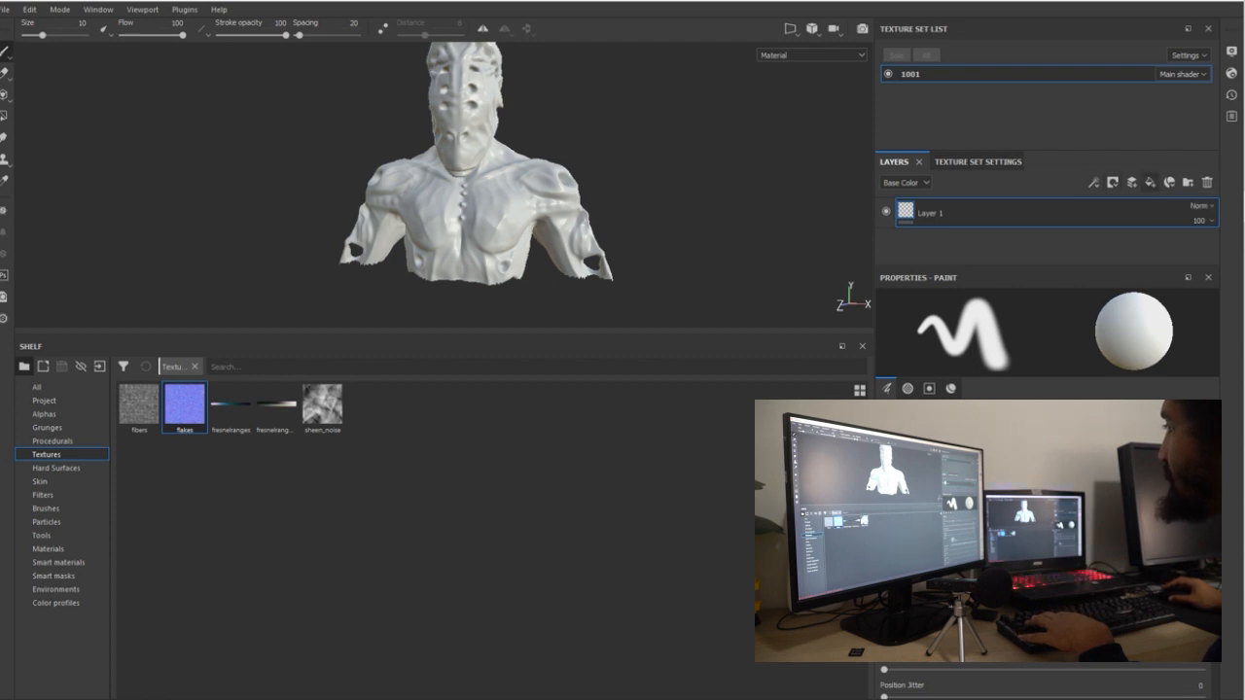
# Add a fill layer above the paint layer and give it a glossy dark blue base color.
pyautogui.click(1149, 182)
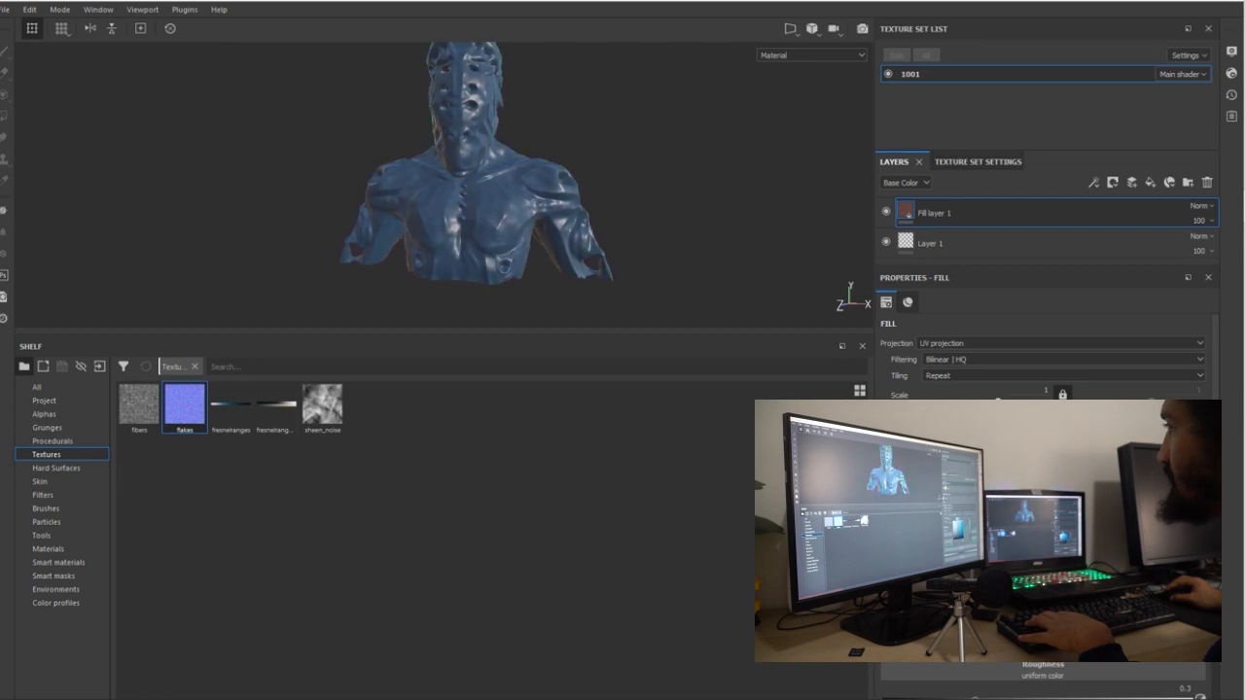
pyautogui.keyDown('alt'); pyautogui.moveTo(545, 185); pyautogui.dragTo(457, 200); pyautogui.keyUp('alt')
pyautogui.keyDown('alt'); pyautogui.moveTo(457, 200); pyautogui.dragTo(409, 277, button='middle'); pyautogui.keyUp('alt')
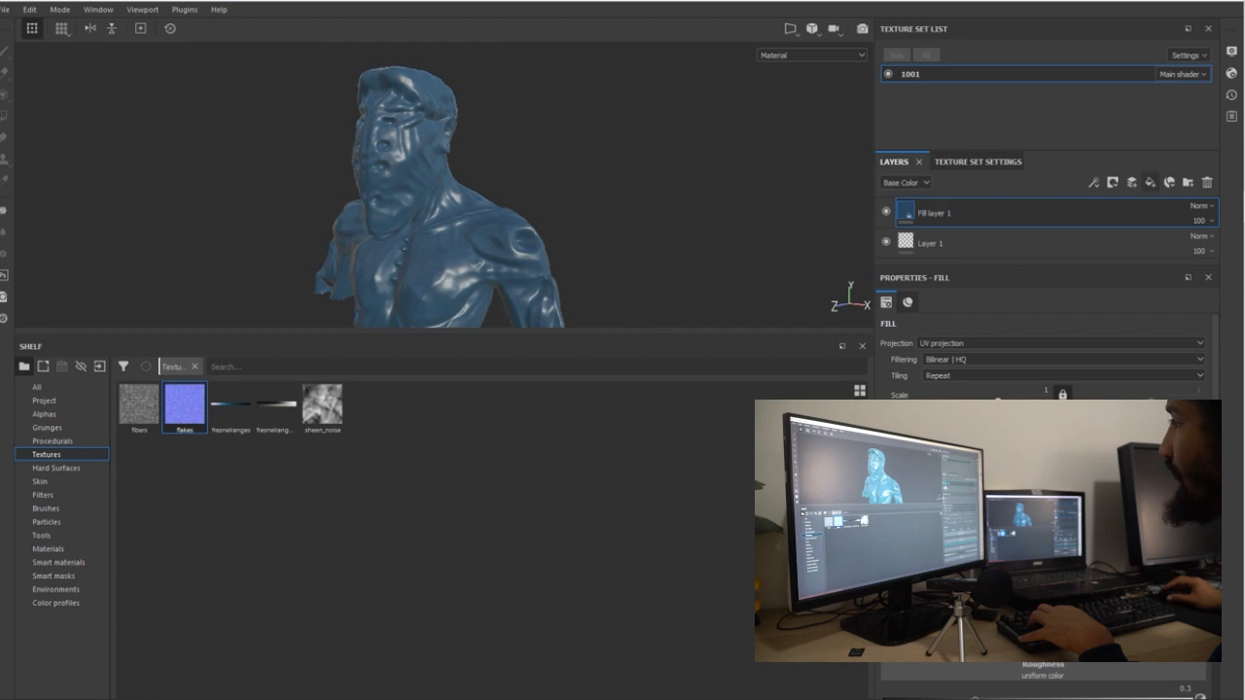
# Add a paint layer above the blue fill layer, try a white stroke on the face and undo it.
pyautogui.click(1131, 182)
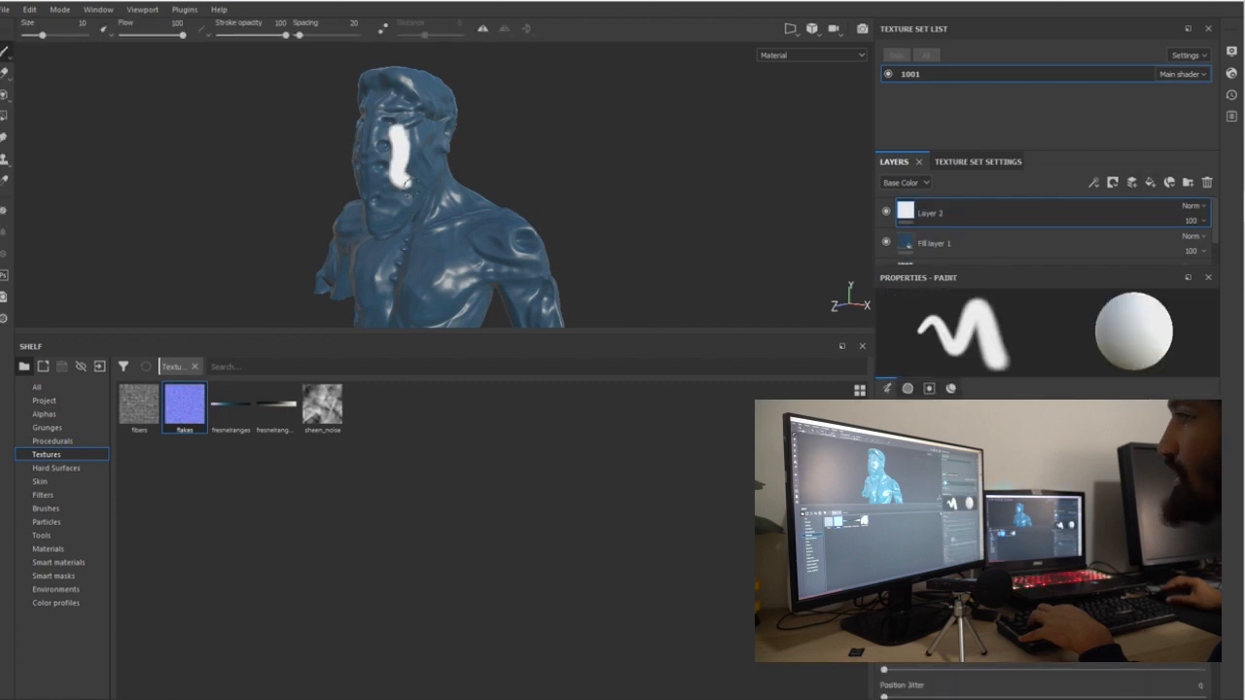
pyautogui.keyDown('alt'); pyautogui.moveTo(490, 261); pyautogui.dragTo(406, 237); pyautogui.keyUp('alt')
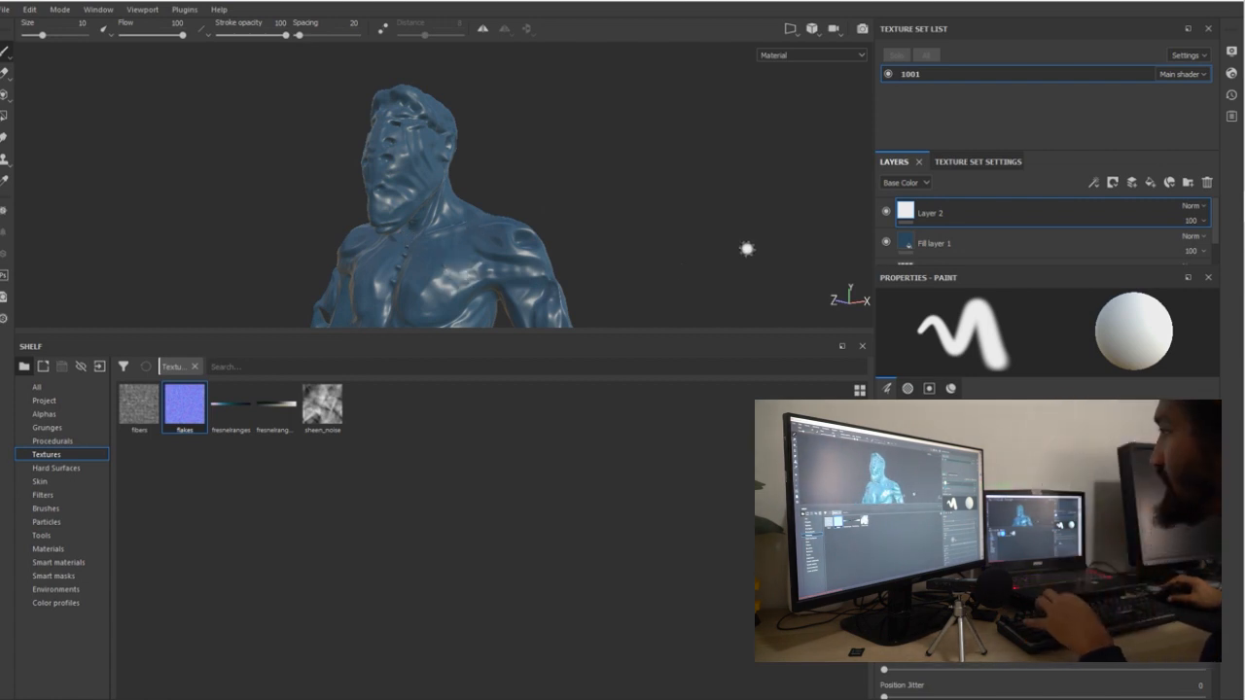
pyautogui.hotkey('ctrl', 'z')
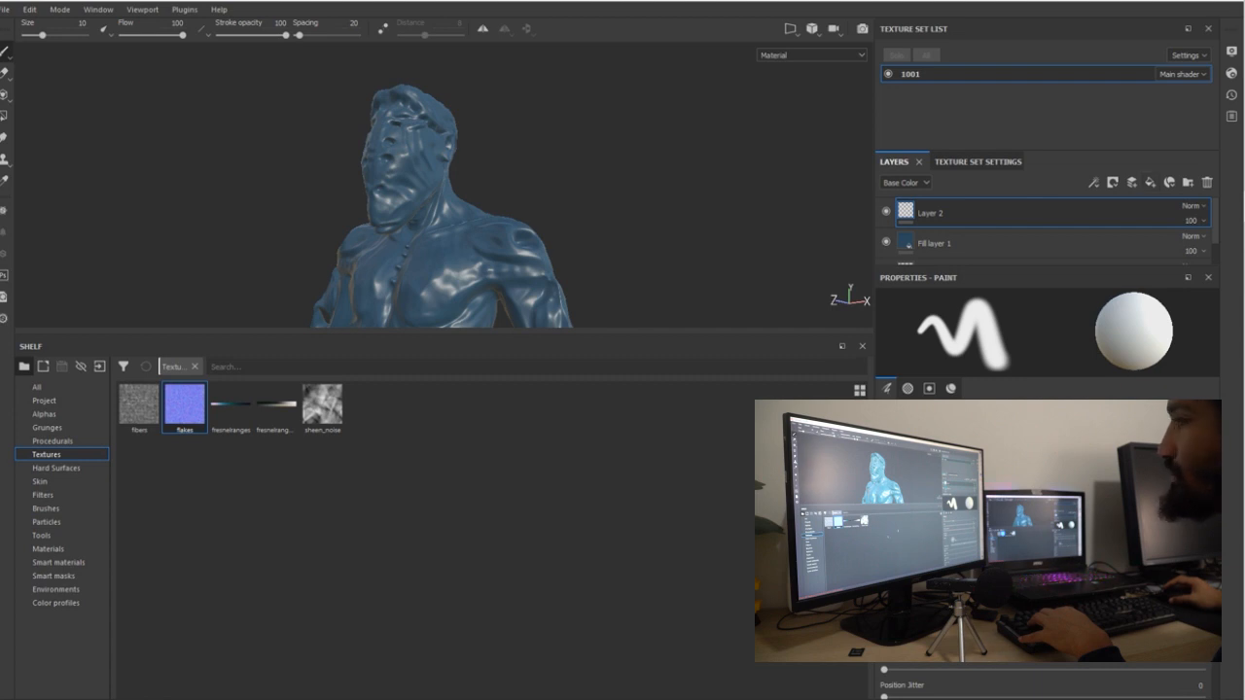
pyautogui.keyDown('alt'); pyautogui.moveTo(407, 218); pyautogui.dragTo(292, 194); pyautogui.keyUp('alt')
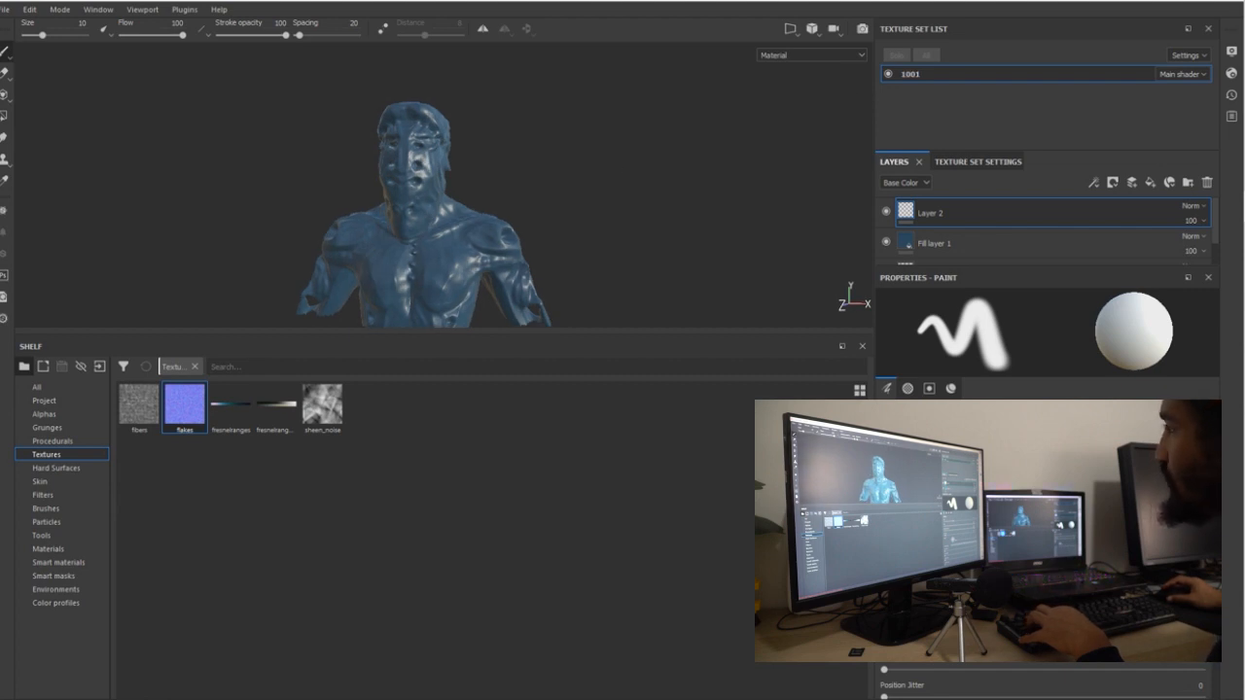
pyautogui.keyDown('alt'); pyautogui.moveTo(644, 257); pyautogui.dragTo(558, 181); pyautogui.keyUp('alt')
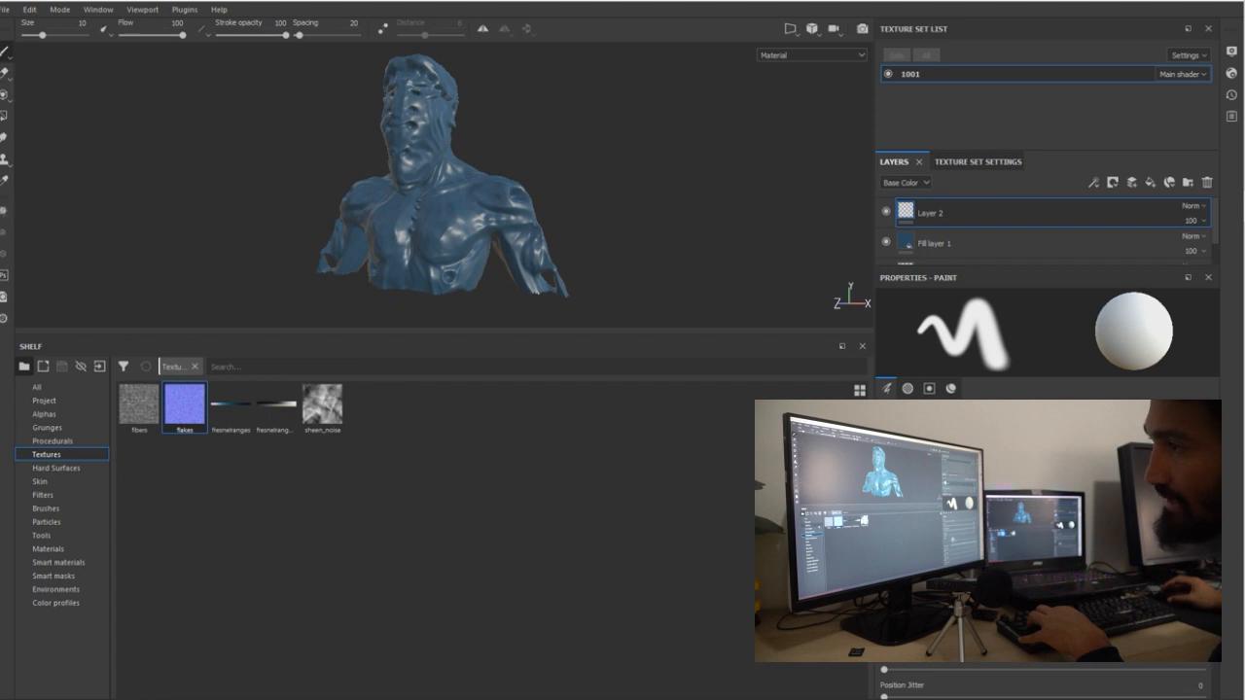
# Choose a square alpha for the Paint brush, dab white patches on the alien's chest and undo the last one.
pyautogui.click(8, 55)
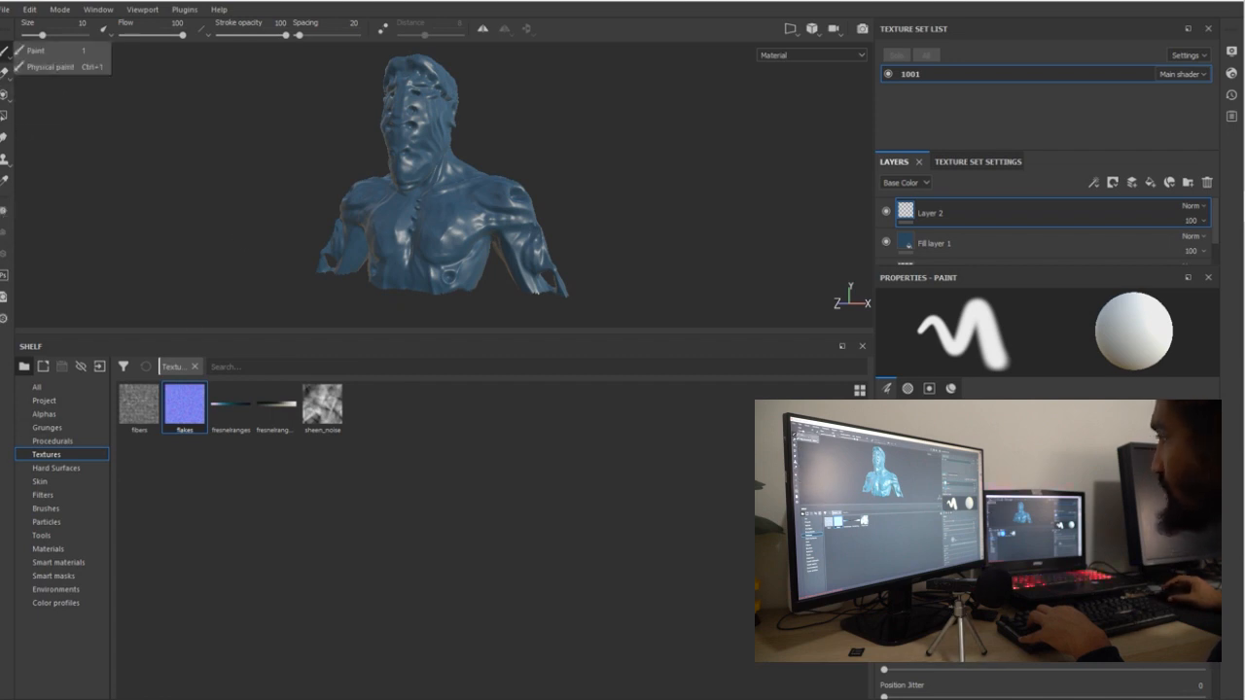
pyautogui.click(907, 388)
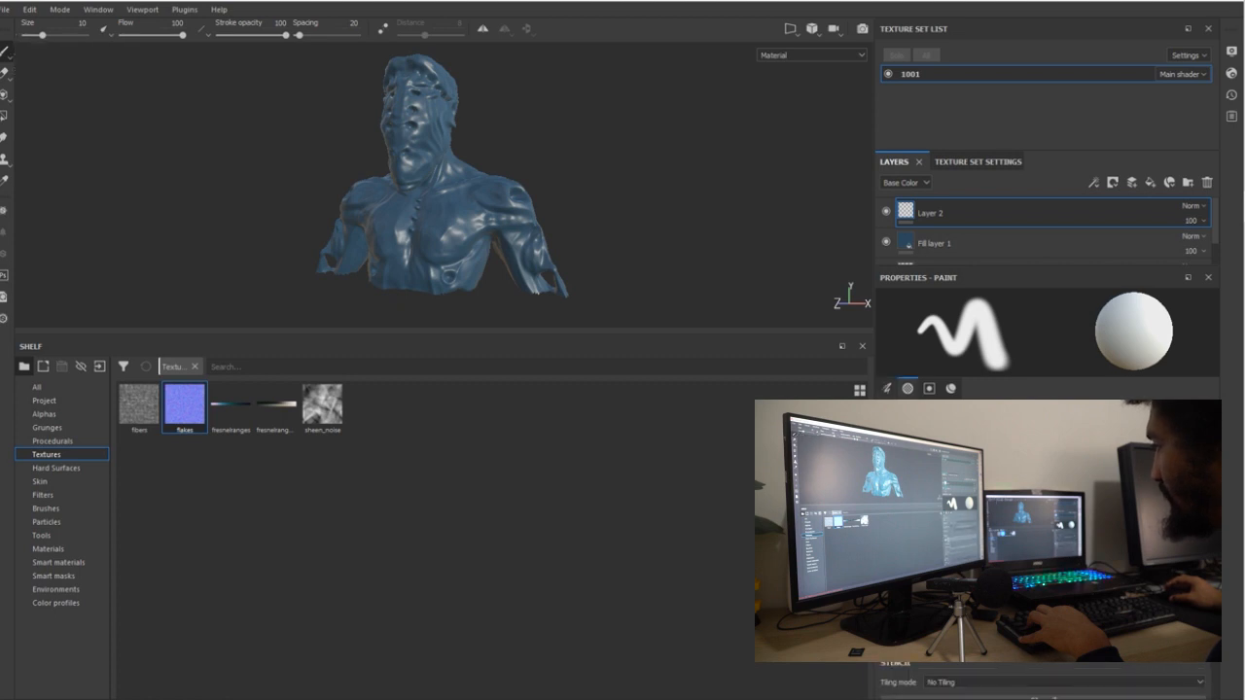
pyautogui.click(1048, 453)
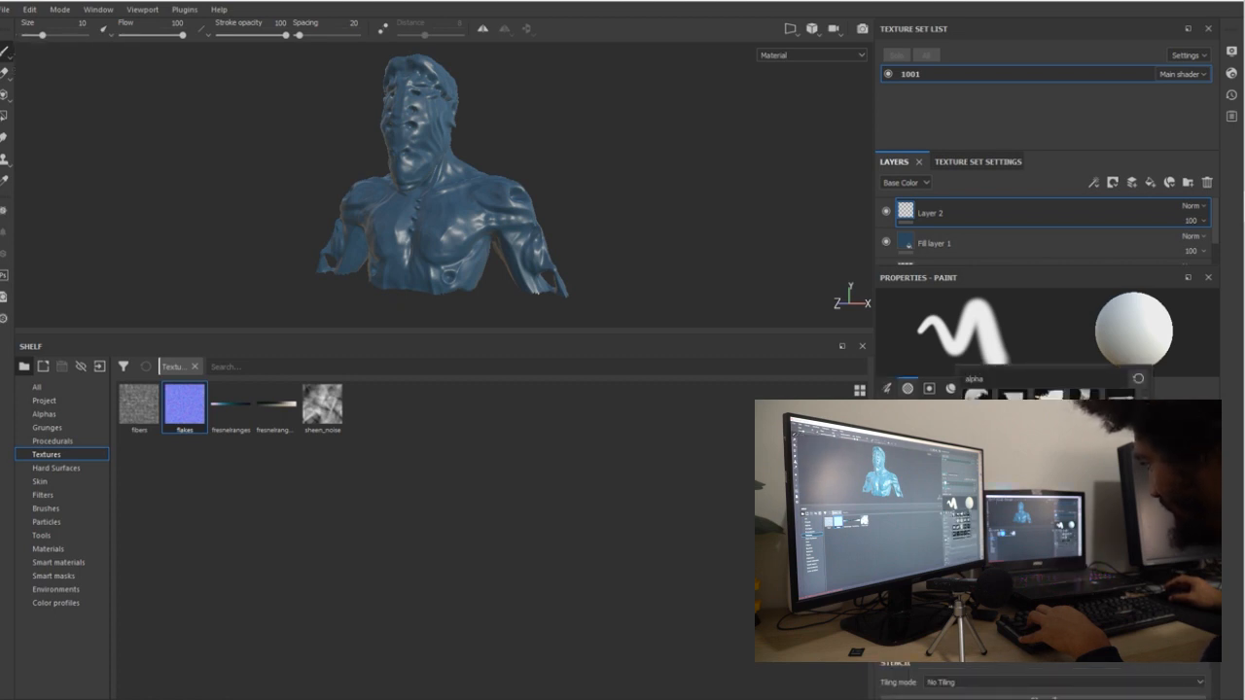
pyautogui.click(1048, 457)
pyautogui.hotkey('ctrl', 'z')
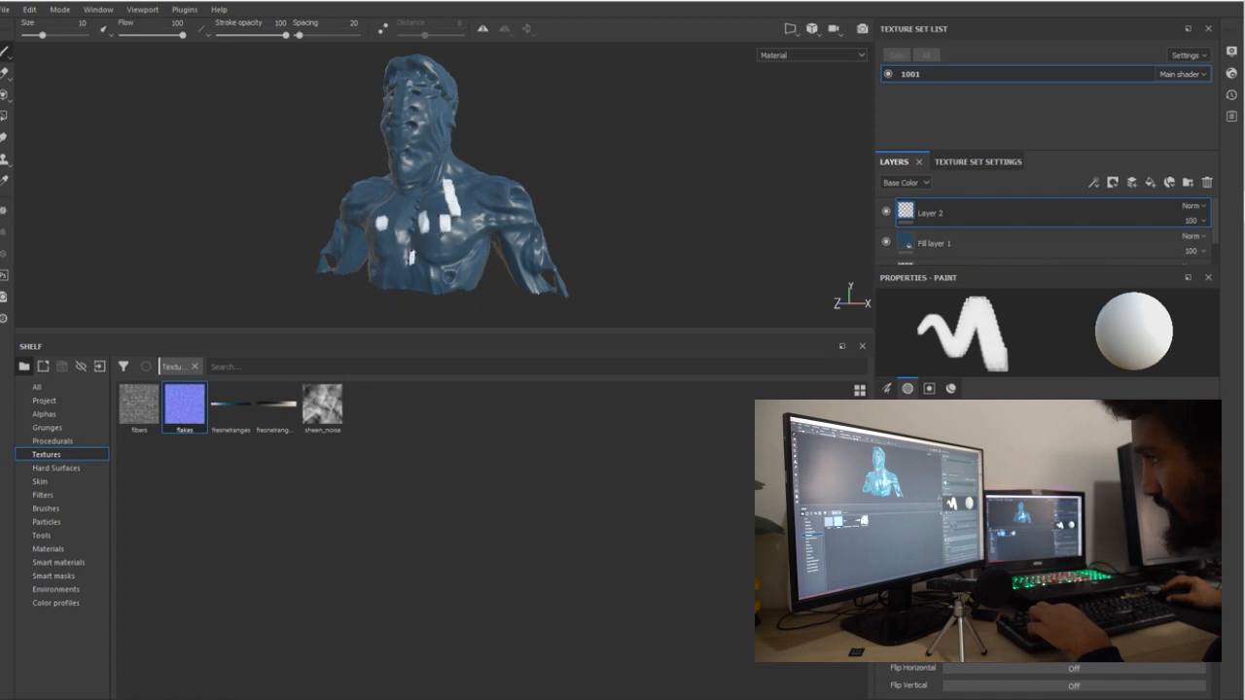
# Switch the Paint brush to a narrower hard-edged alpha and paint white strokes across the chest toward the shoulder.
pyautogui.scroll(4, 409, 233)
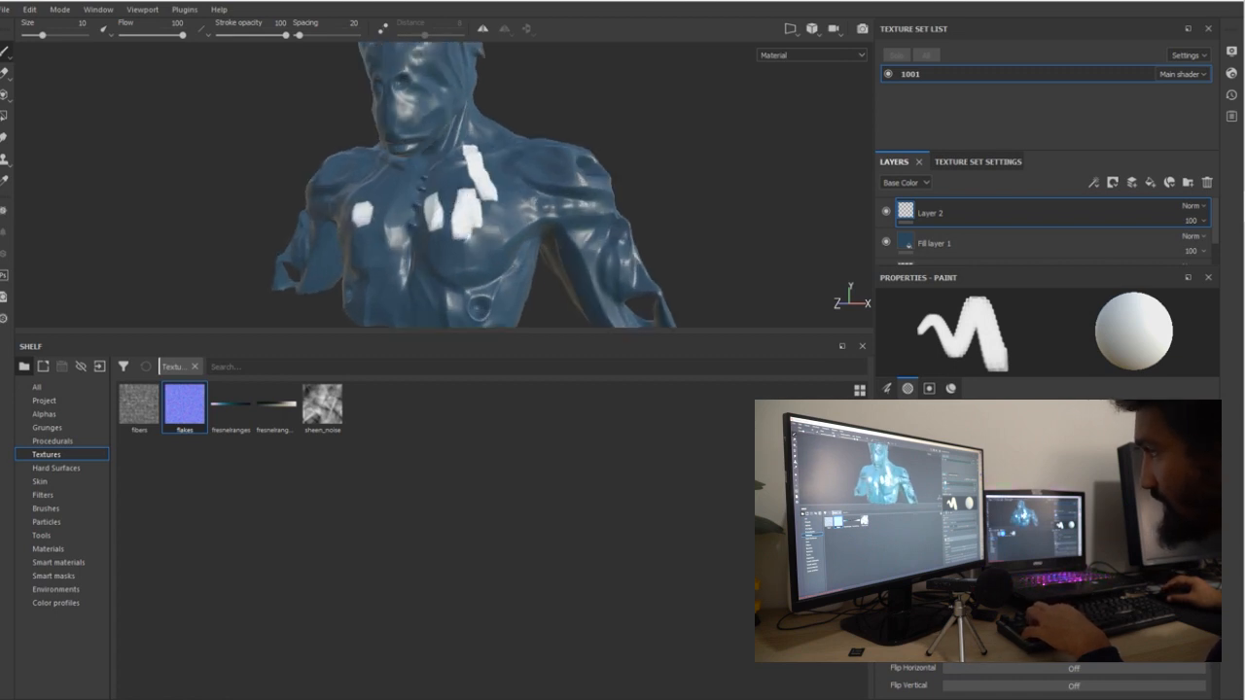
pyautogui.click(1074, 631)
pyautogui.click(1060, 467)
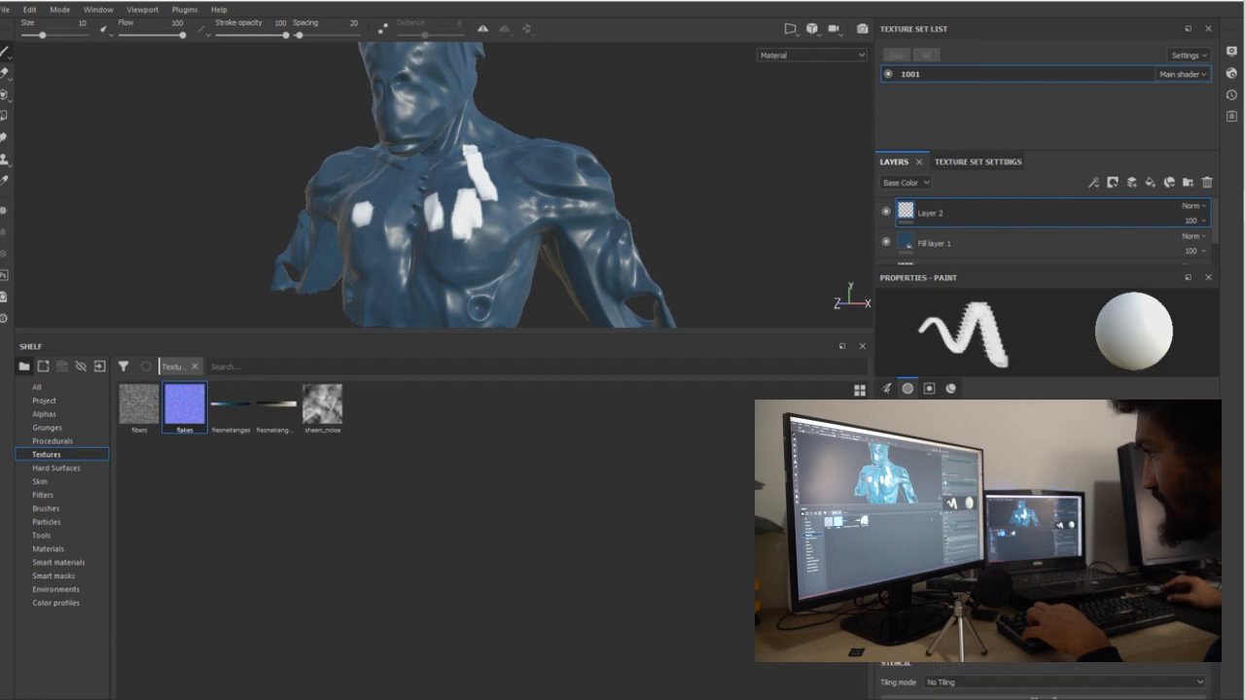
pyautogui.keyDown('alt'); pyautogui.moveTo(544, 295); pyautogui.dragTo(449, 228); pyautogui.keyUp('alt')
pyautogui.scroll(-1, 416, 185)
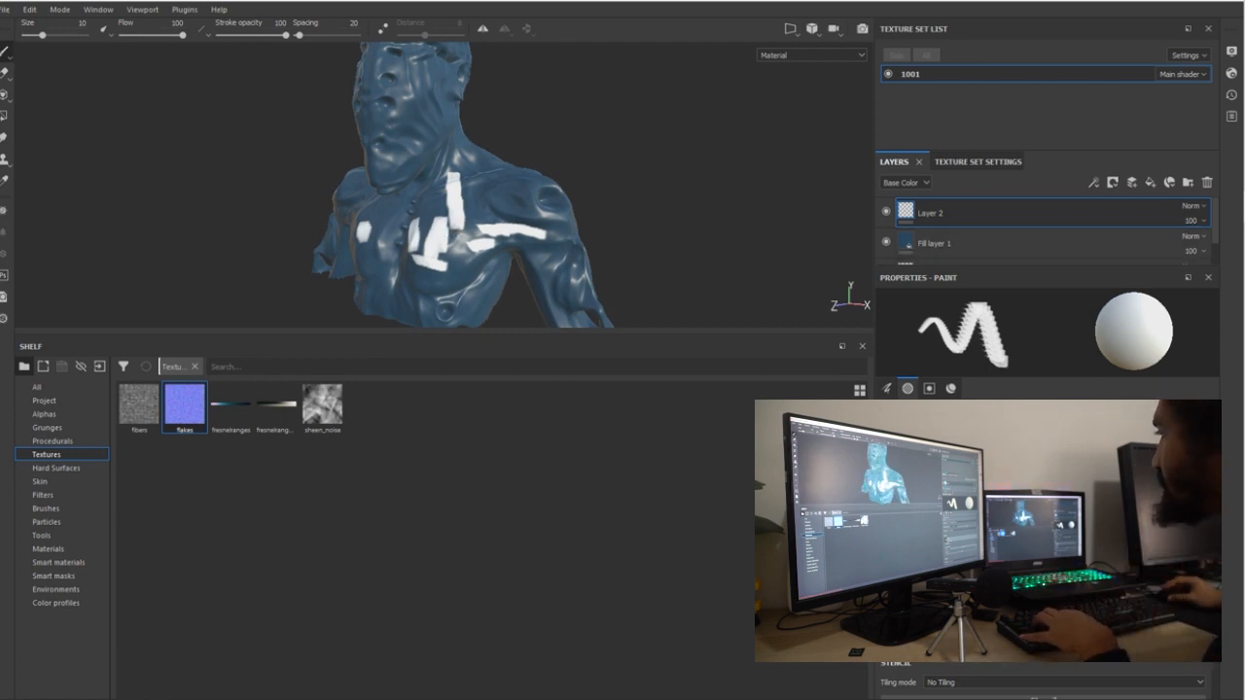
# Enlarge the layer stack area so that all three layers fit in it.
pyautogui.moveTo(1041, 269); pyautogui.dragTo(1041, 434)
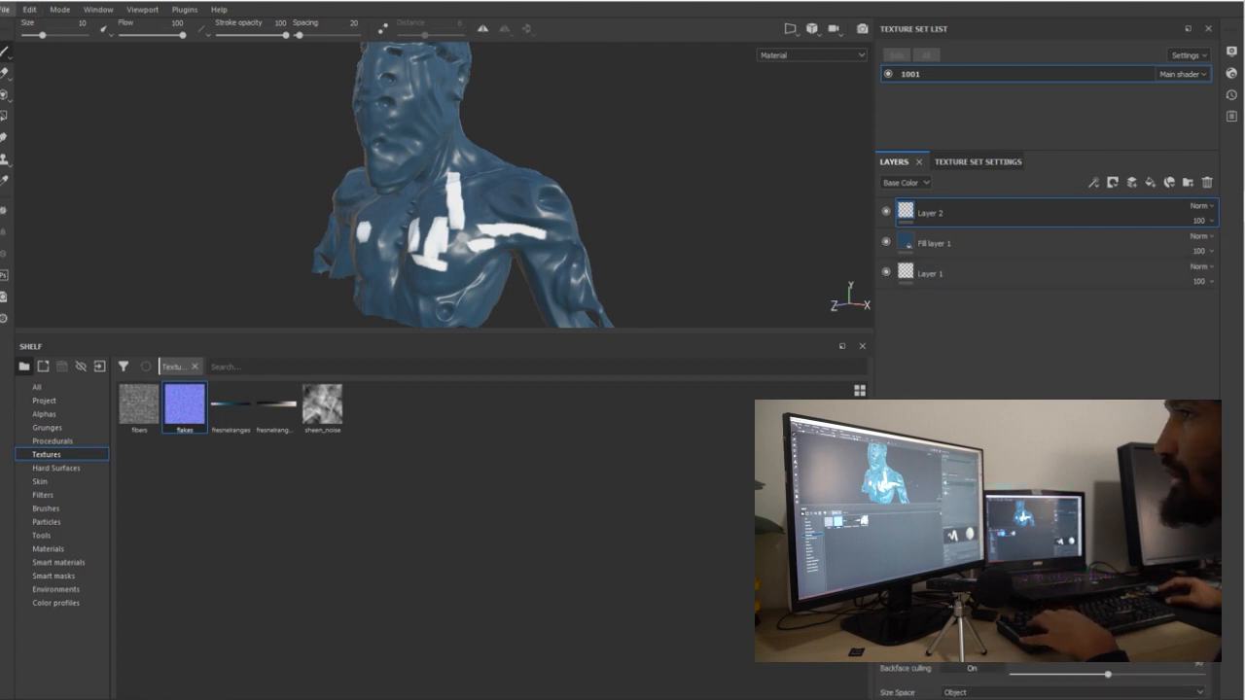
# Start a texture export and browse for its output location to the TikTok folder on the Data (D:) drive.
pyautogui.click(6, 8)
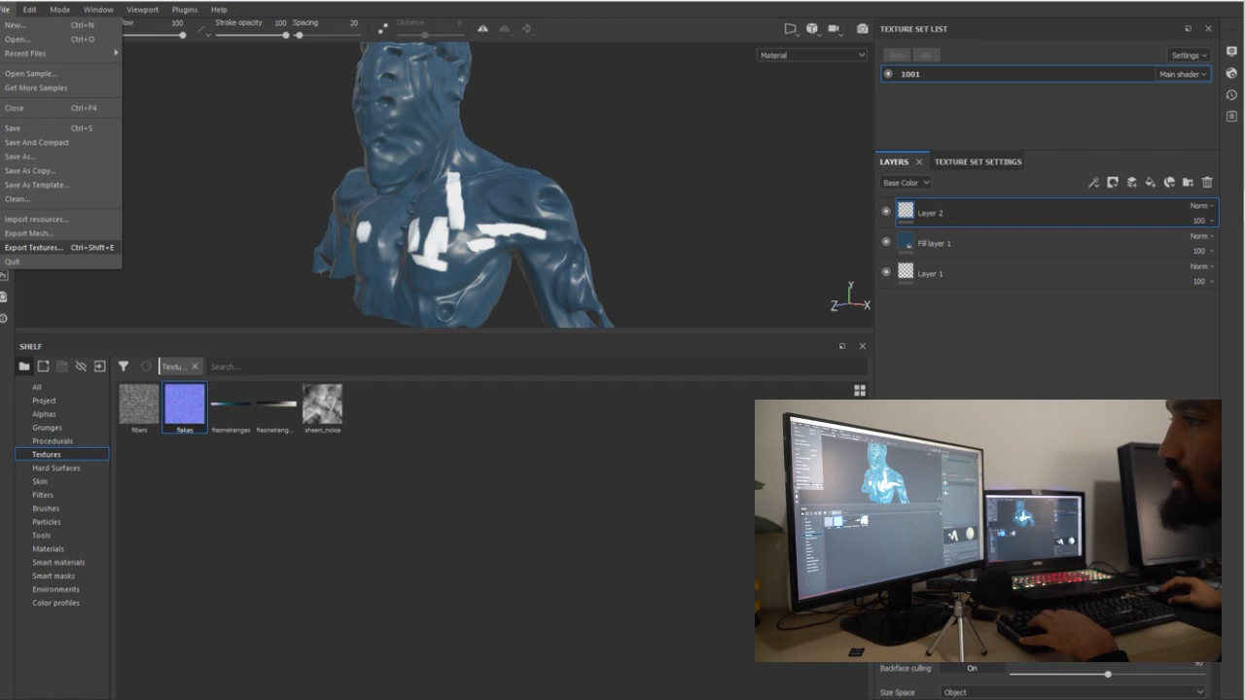
pyautogui.click(91, 247)
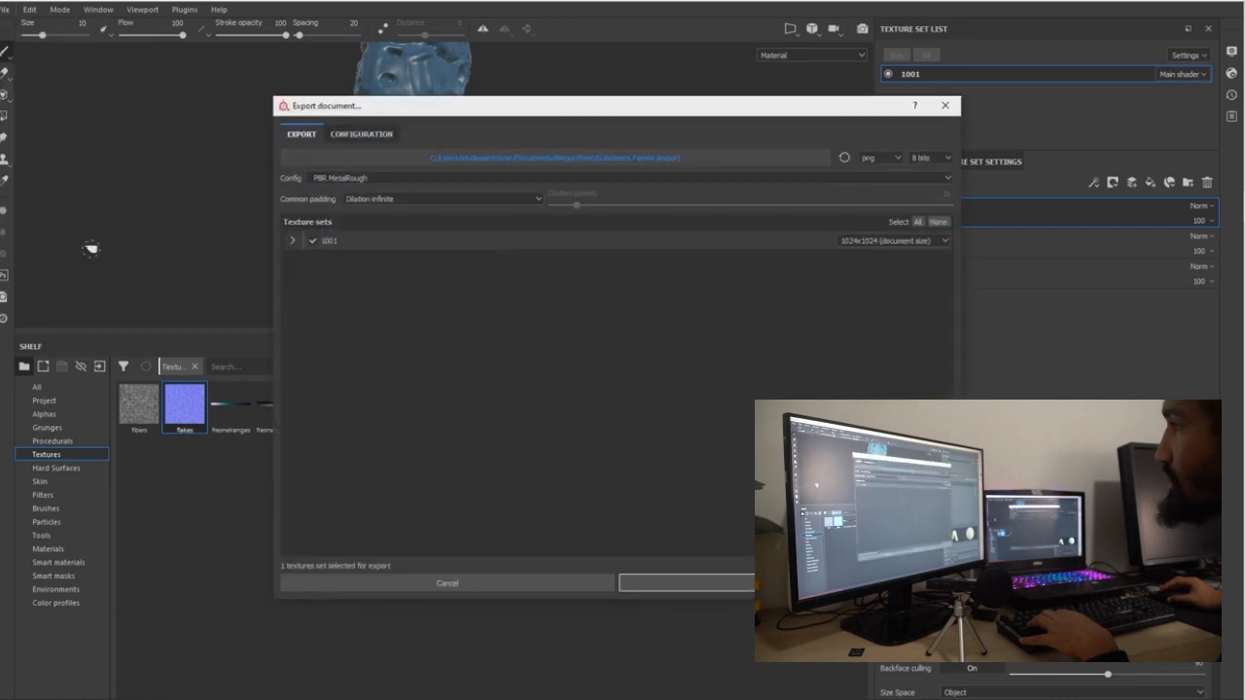
pyautogui.click(555, 158)
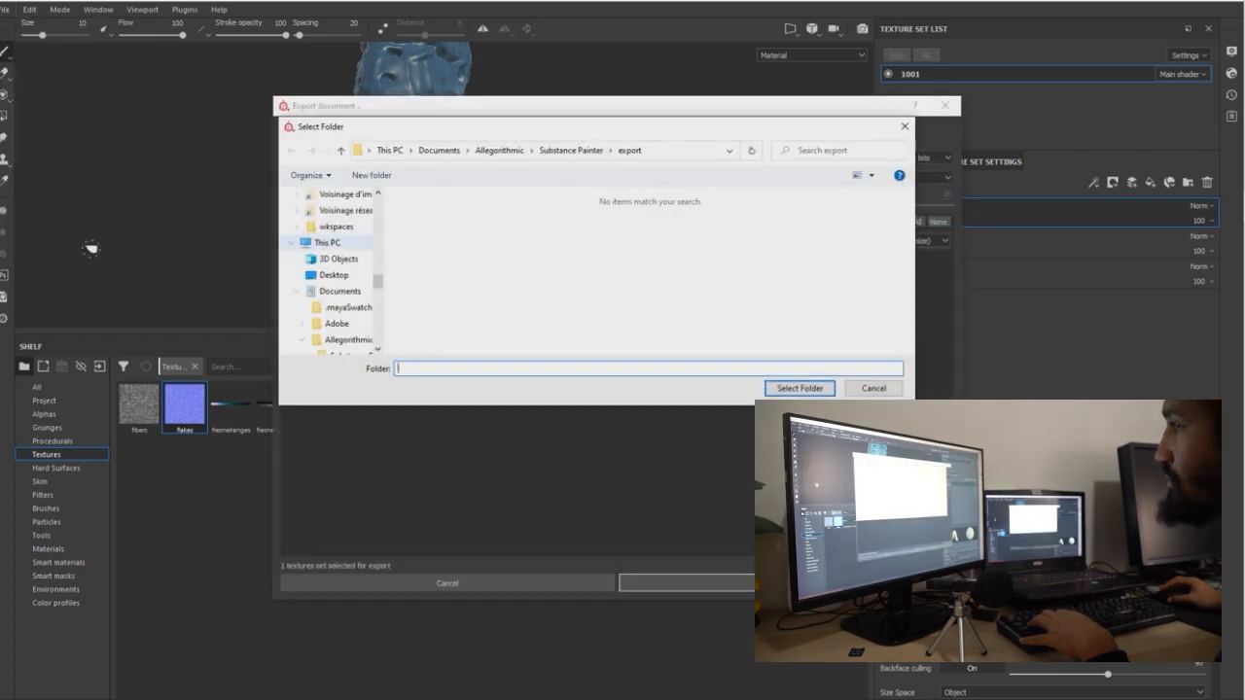
pyautogui.moveTo(378, 281)
pyautogui.mouseDown()
pyautogui.moveTo(379, 202)
pyautogui.moveTo(379, 215)
pyautogui.mouseUp()
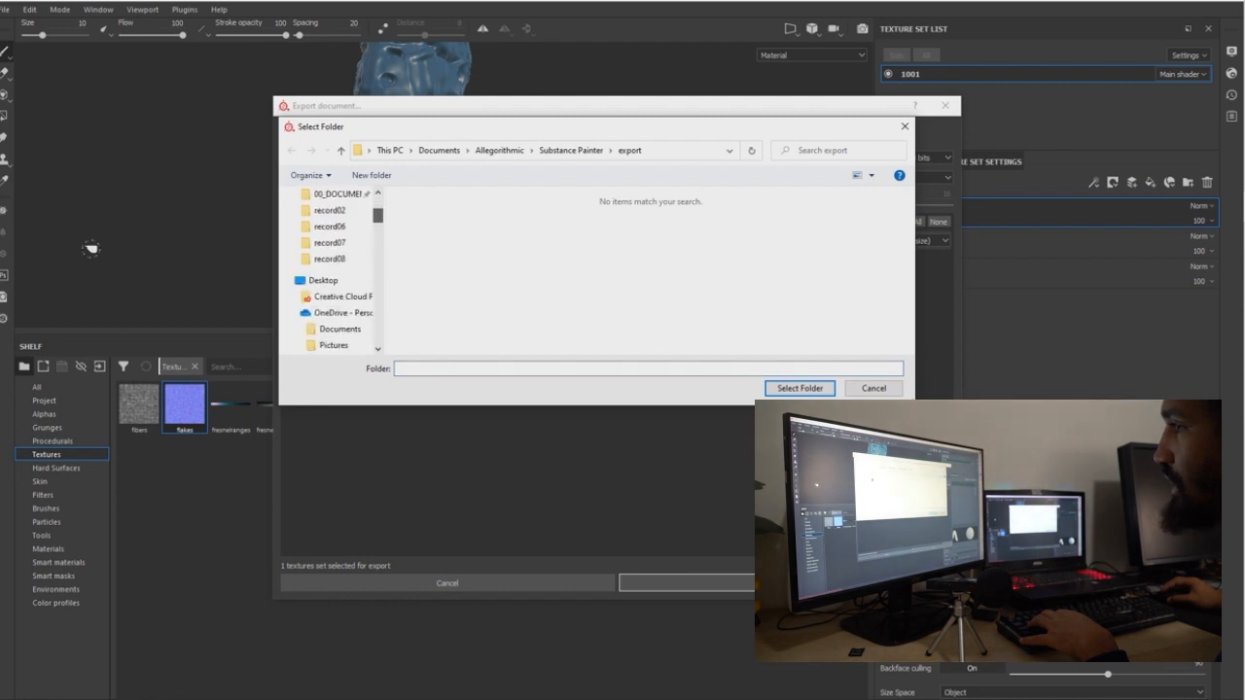
pyautogui.click(330, 259)
pyautogui.click(475, 150)
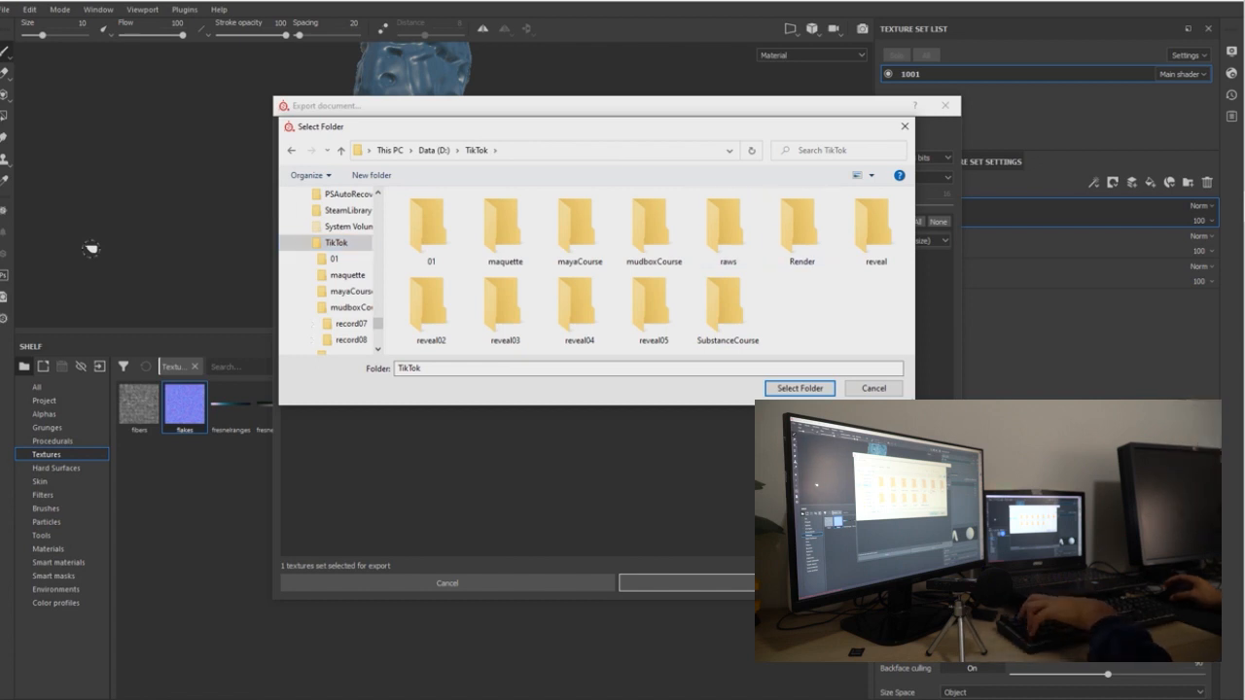
# Export the 1001 texture set into a new folder named defaultProject inside the TikTok folder.
pyautogui.hotkey('ctrl', 'shift', 'n')
pyautogui.write('def')
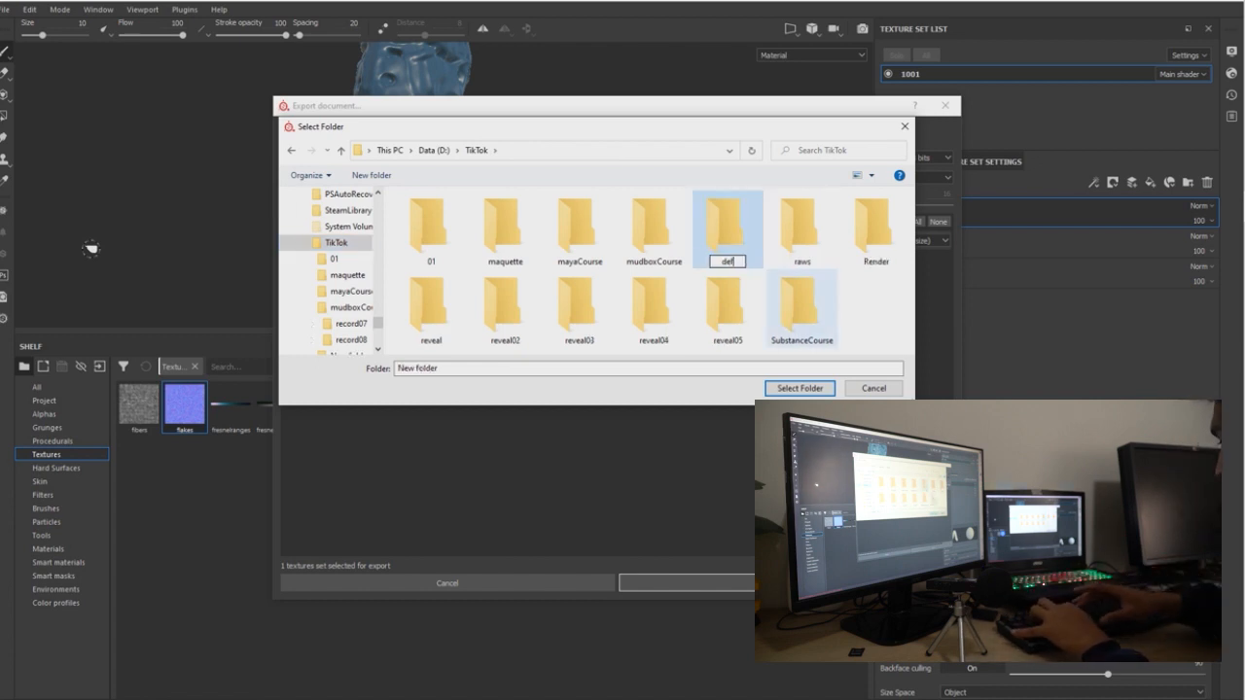
pyautogui.write('aultProject')
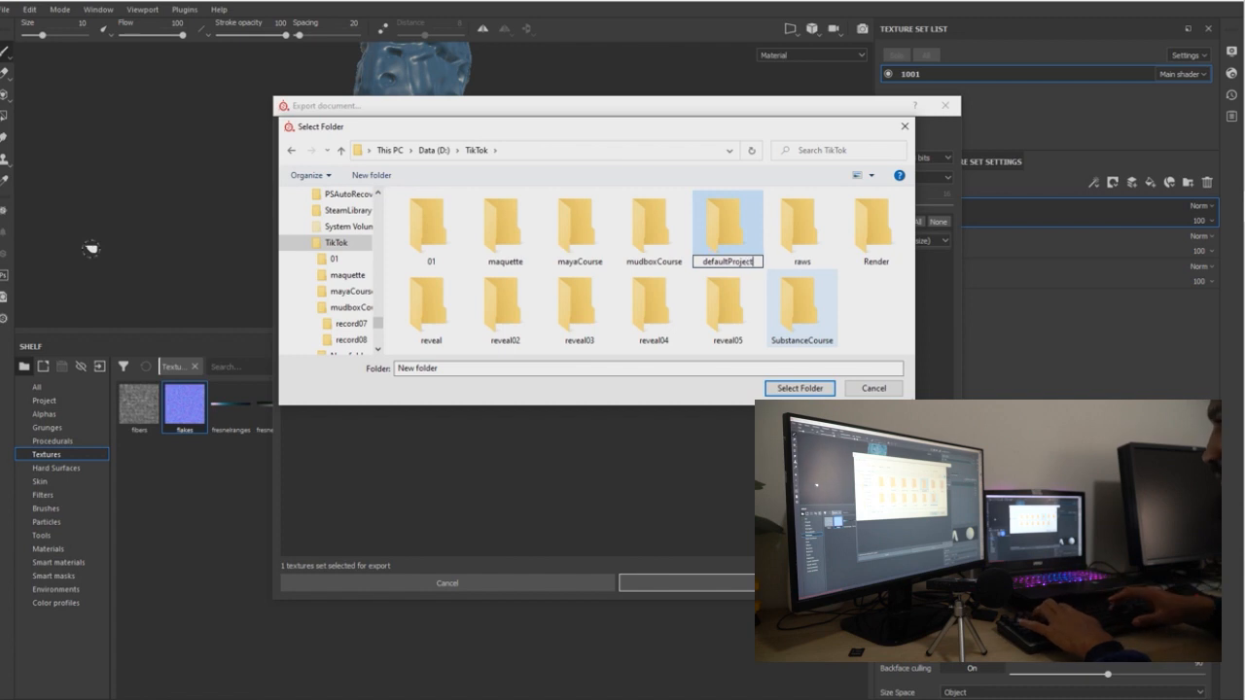
pyautogui.press('Return')
pyautogui.press('Return')
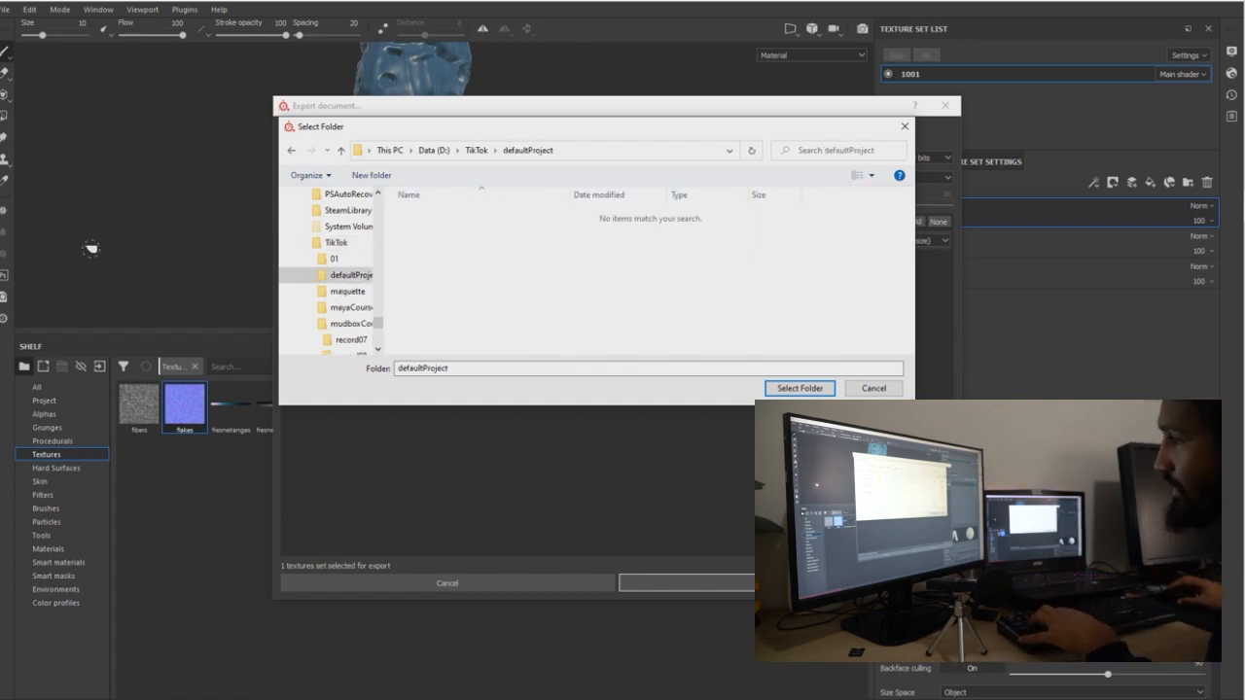
pyautogui.press('Return')
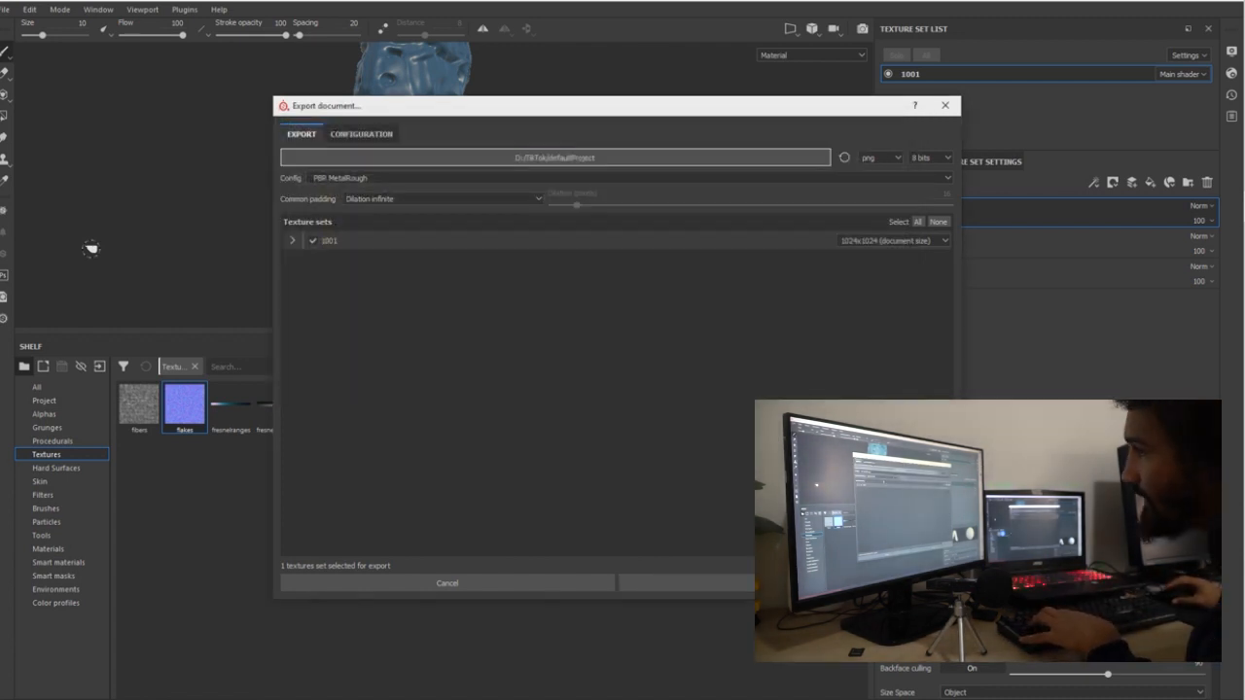
pyautogui.press('Return')
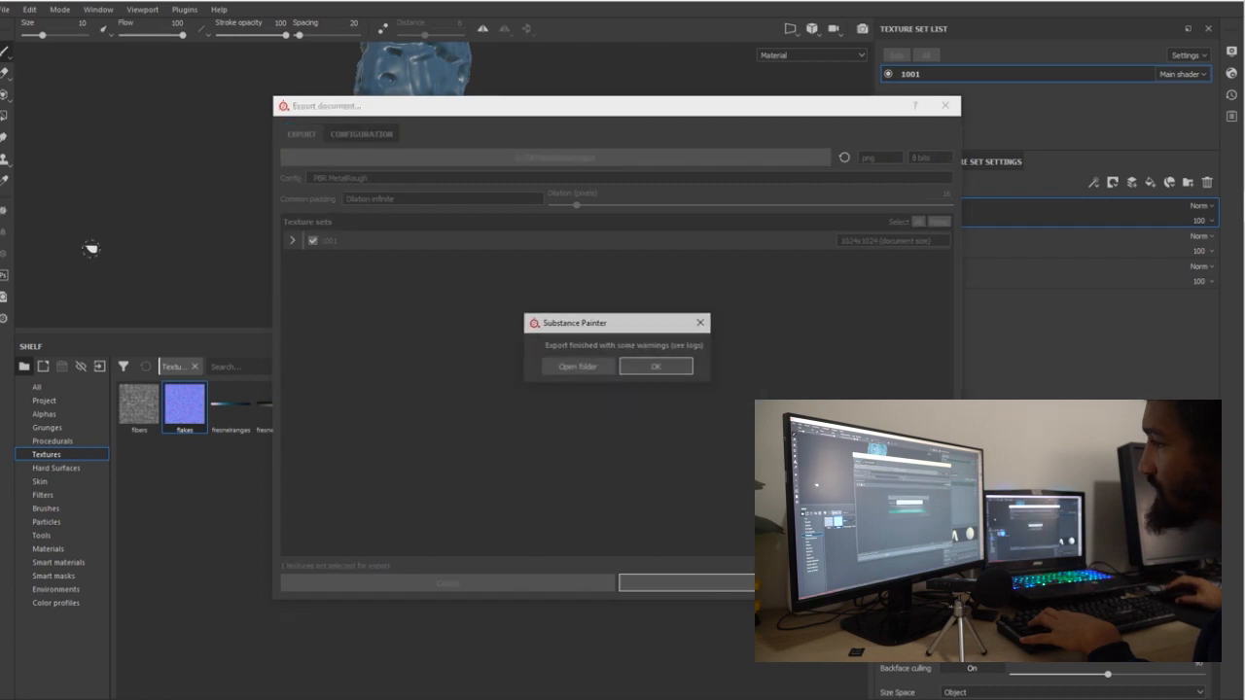
# Open the export folder and view the exported BaseColor, Height and Metallic PNG maps.
pyautogui.press('Return')
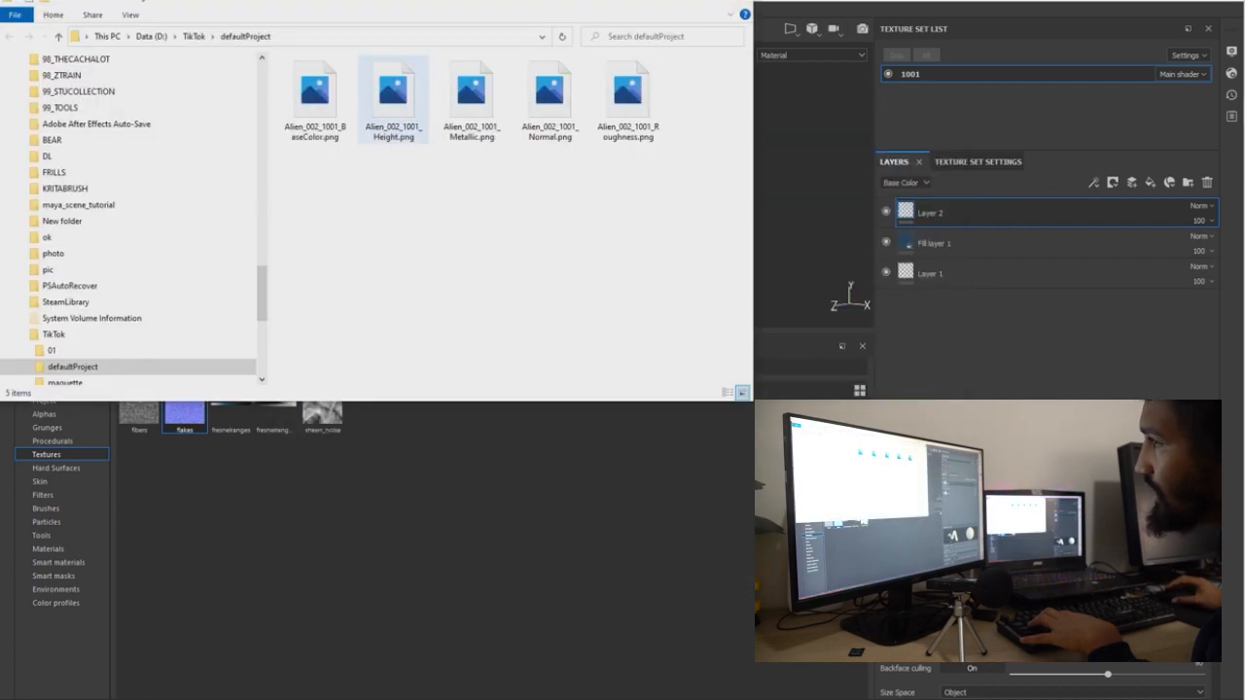
pyautogui.click(315, 97)
pyautogui.doubleClick(316, 98)
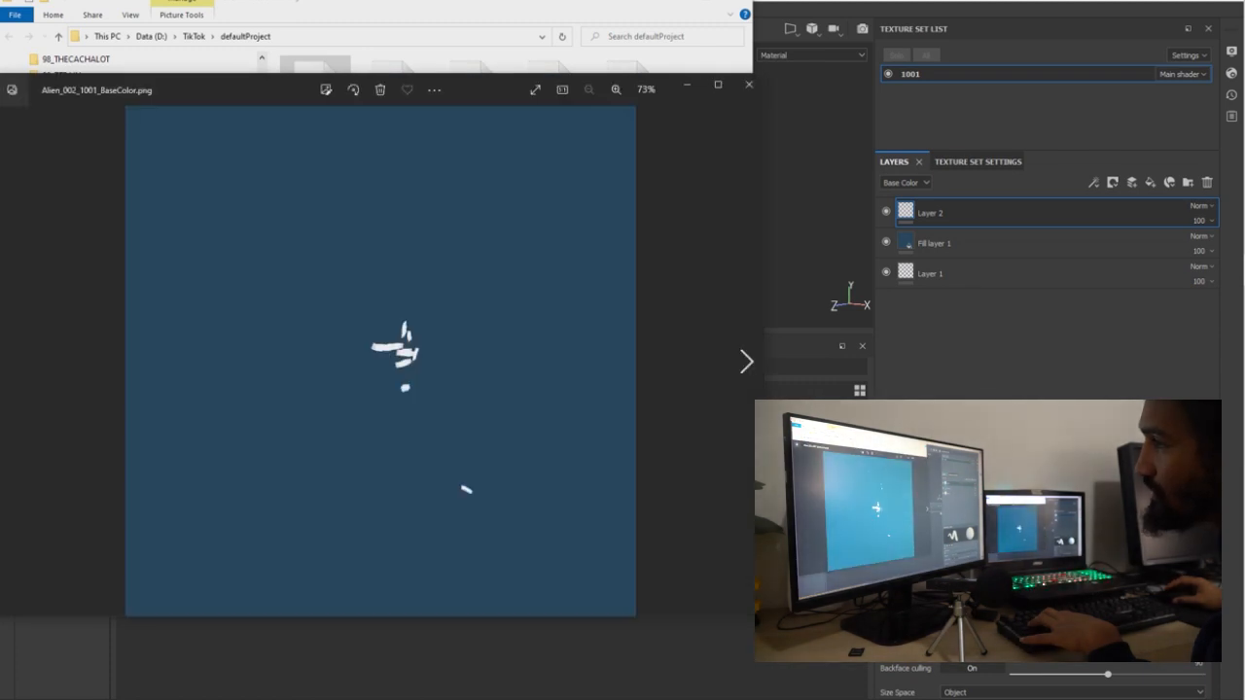
pyautogui.moveTo(233, 90); pyautogui.dragTo(713, 193)
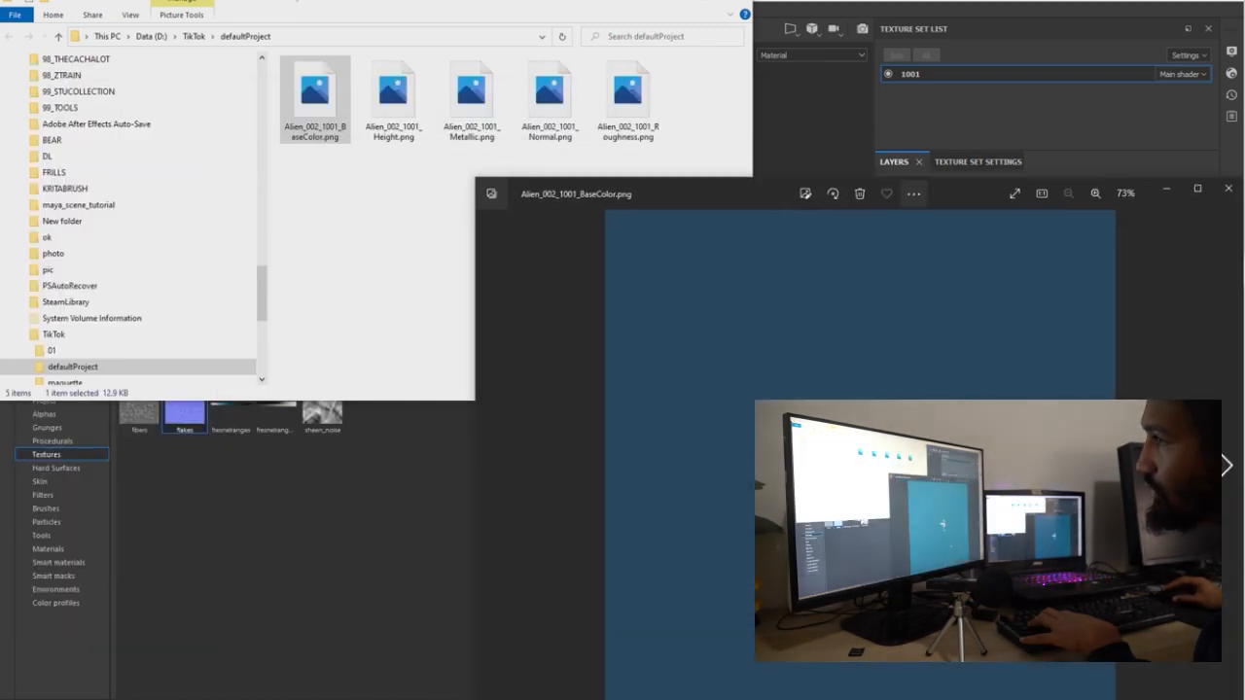
pyautogui.doubleClick(393, 97)
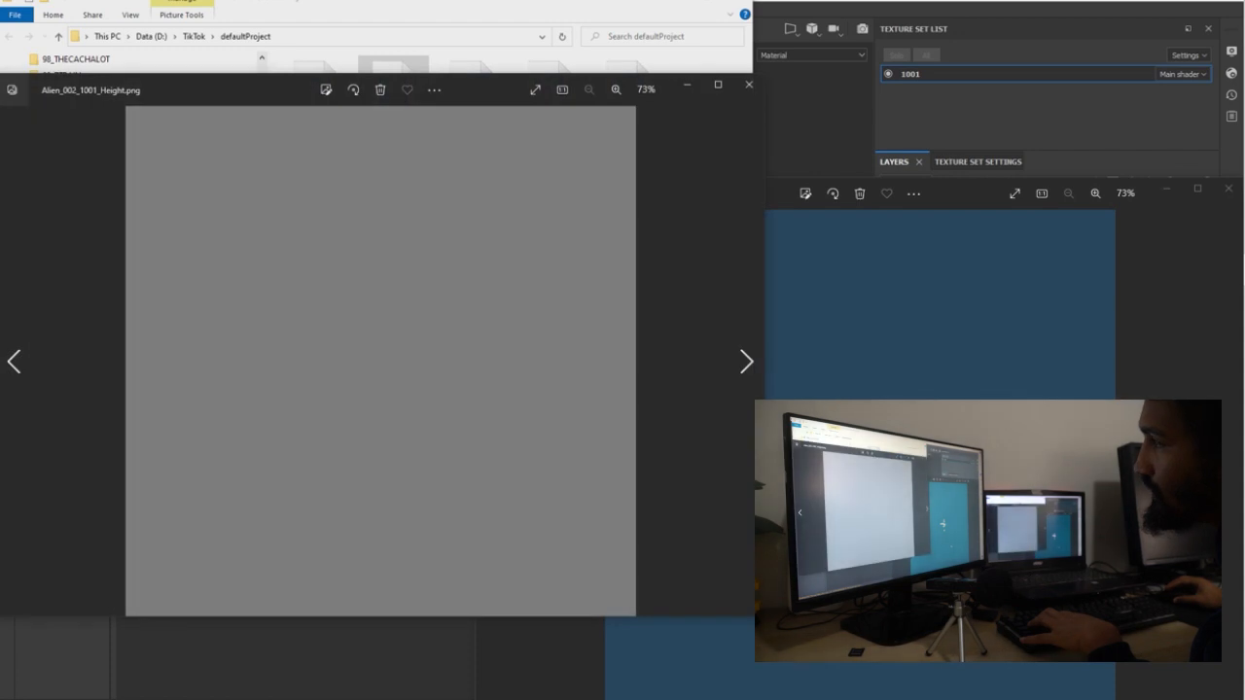
pyautogui.moveTo(393, 93); pyautogui.dragTo(440, 243)
pyautogui.doubleClick(473, 93)
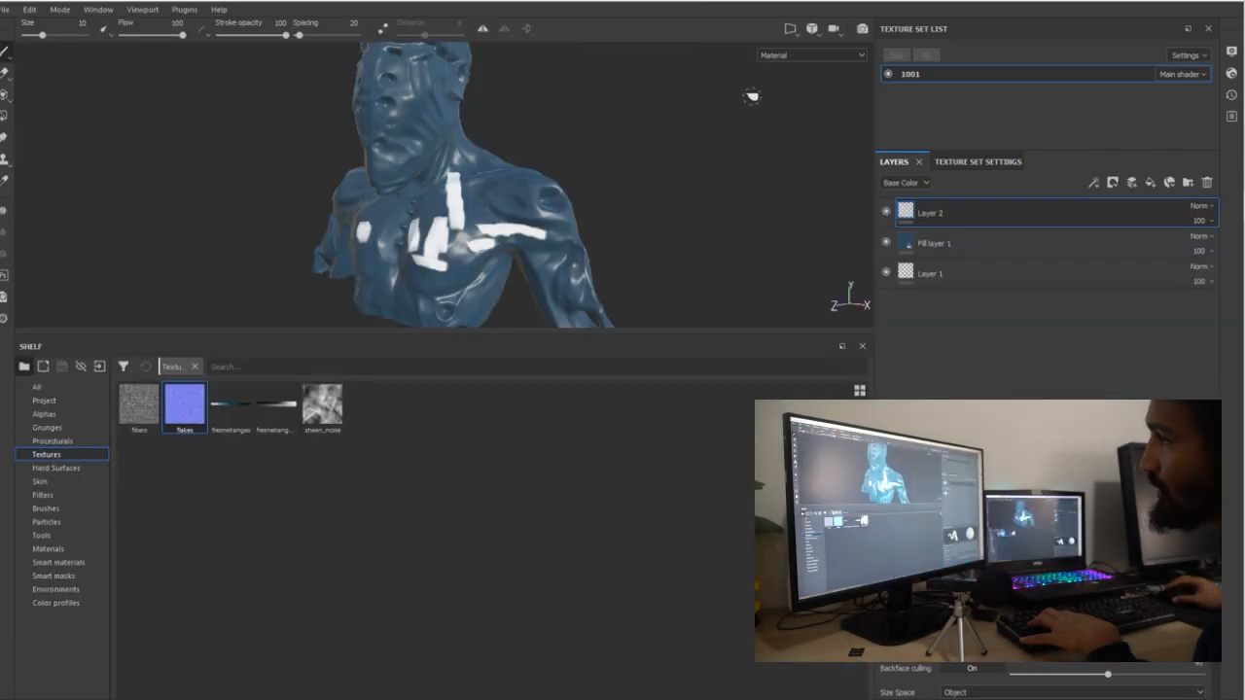
# Shrink the shelf to enlarge the 3D viewport and frame the whole alien bust in it.
pyautogui.keyDown('alt'); pyautogui.moveTo(629, 191); pyautogui.dragTo(603, 193); pyautogui.keyUp('alt')
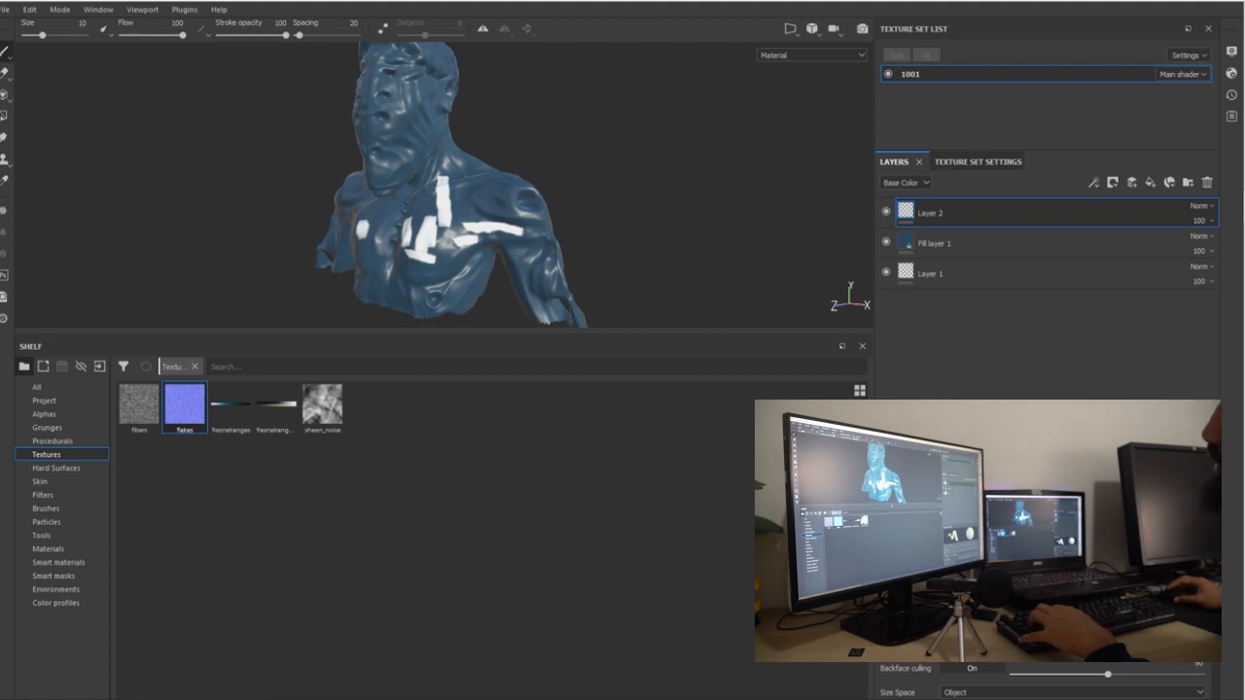
pyautogui.moveTo(501, 333); pyautogui.dragTo(501, 581)
pyautogui.keyDown('alt'); pyautogui.moveTo(506, 428); pyautogui.dragTo(565, 417); pyautogui.keyUp('alt')
pyautogui.scroll(-1, 564, 416)
pyautogui.moveTo(432, 316)
pyautogui.keyDown('alt'); pyautogui.mouseDown()
pyautogui.moveTo(449, 310)
pyautogui.moveTo(410, 311)
pyautogui.mouseUp(); pyautogui.keyUp('alt')
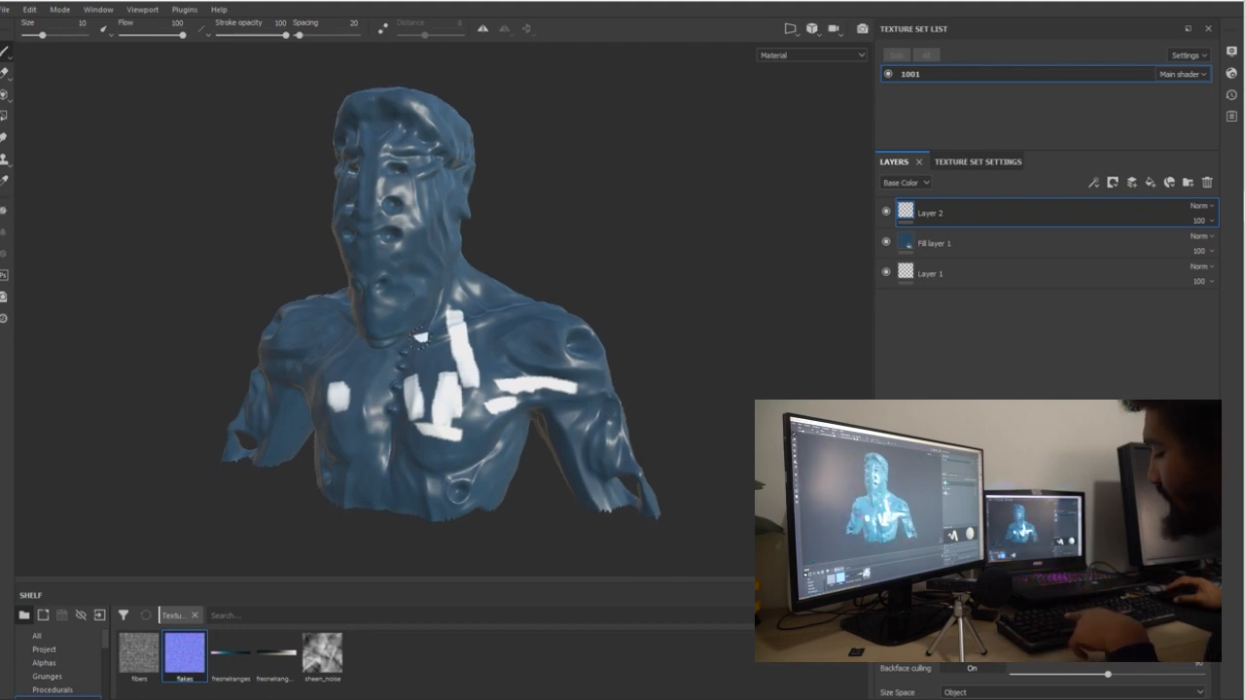
# Cycle the viewport display twice through the single channels from Base Color to Normal, returning to the Material view each time.
pyautogui.press('c')
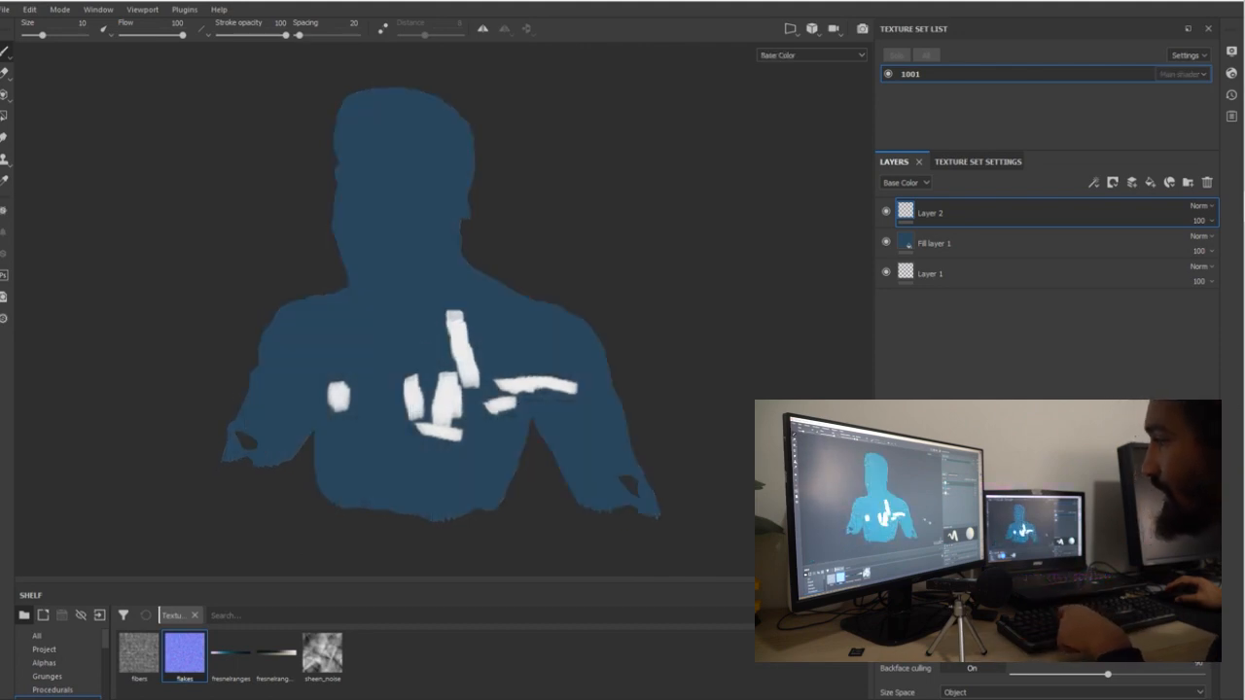
pyautogui.press('c')
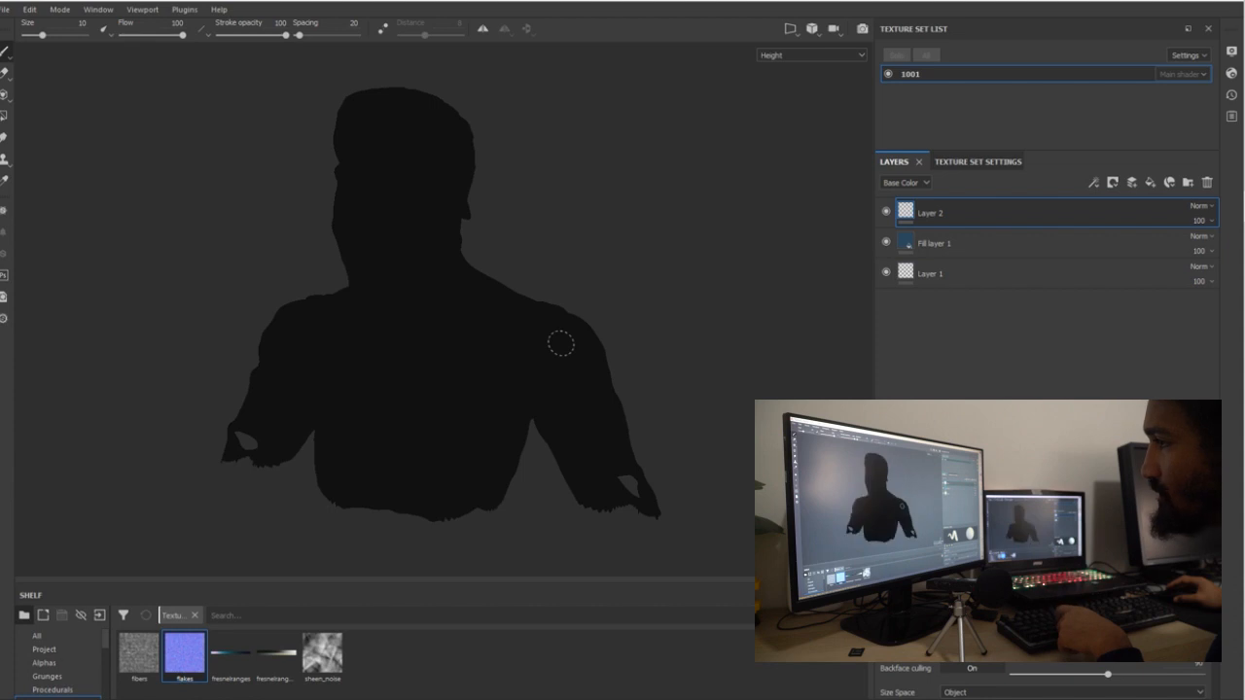
pyautogui.press('c')
pyautogui.press('c')
pyautogui.press('c')
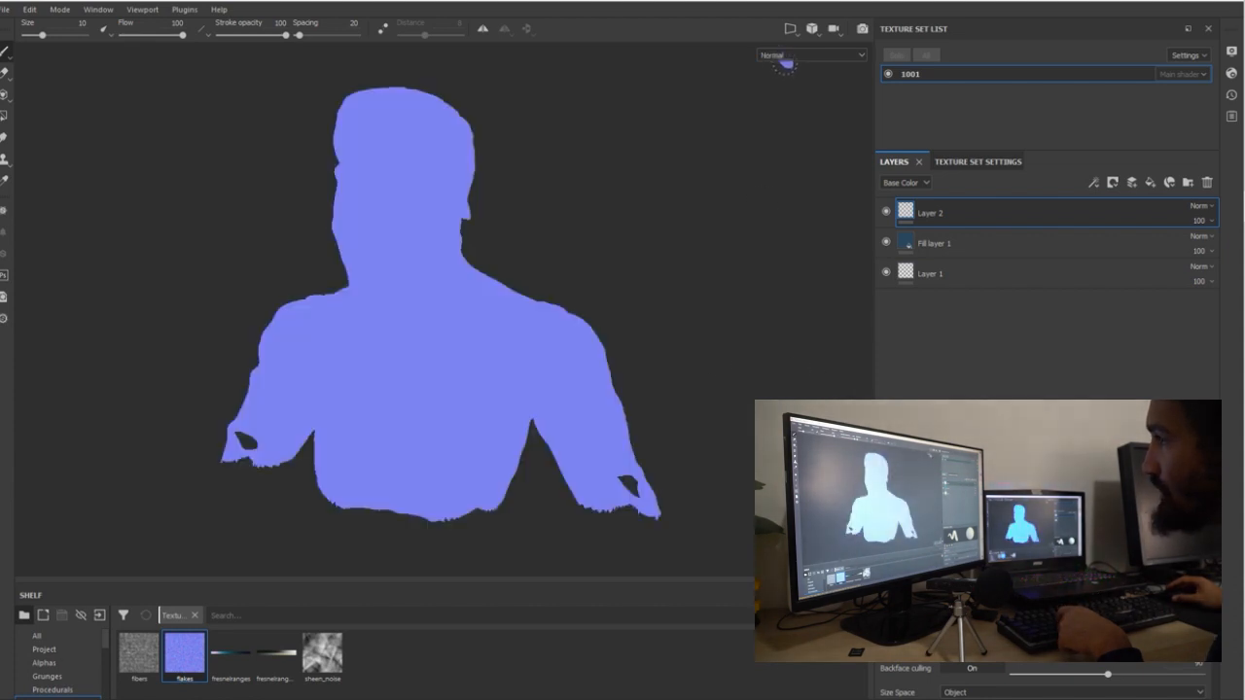
pyautogui.press('c')
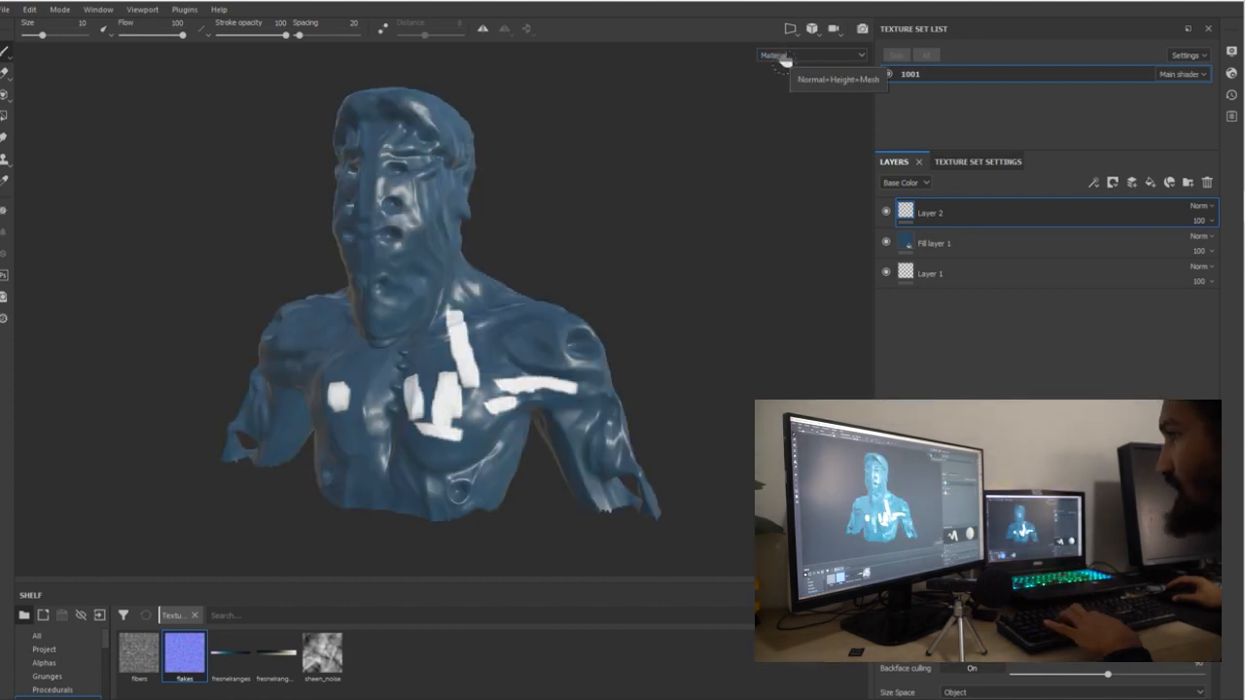
pyautogui.press('m')
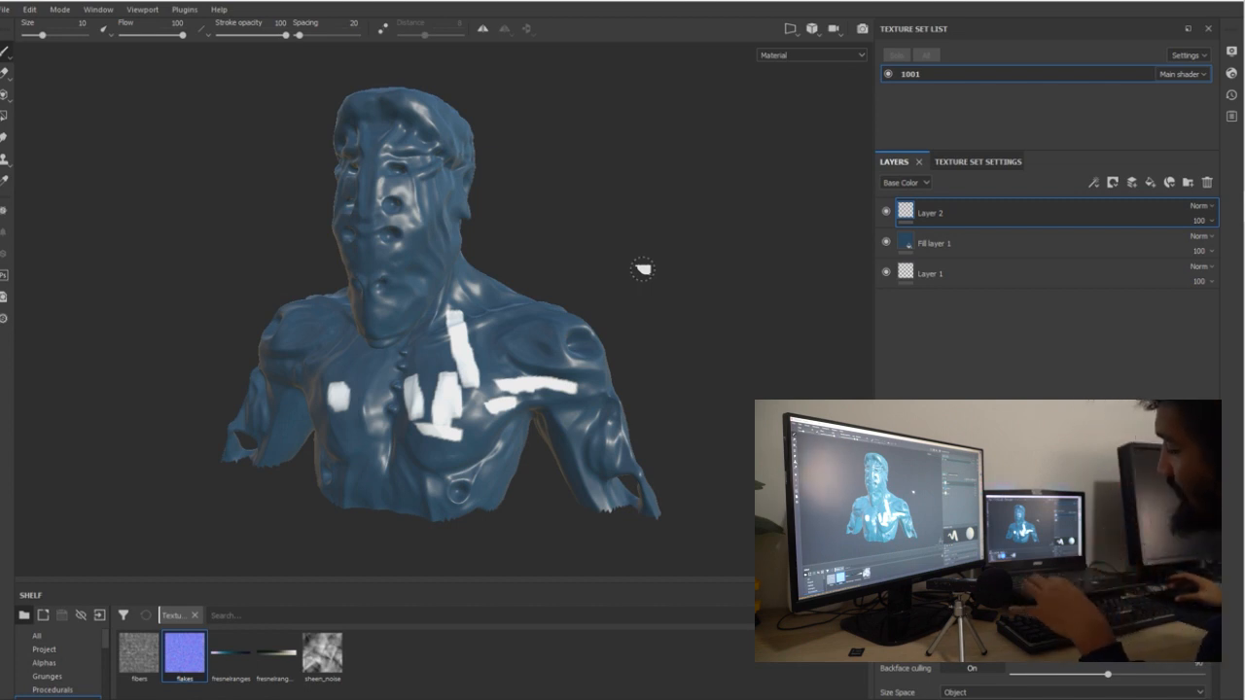
pyautogui.press('c')
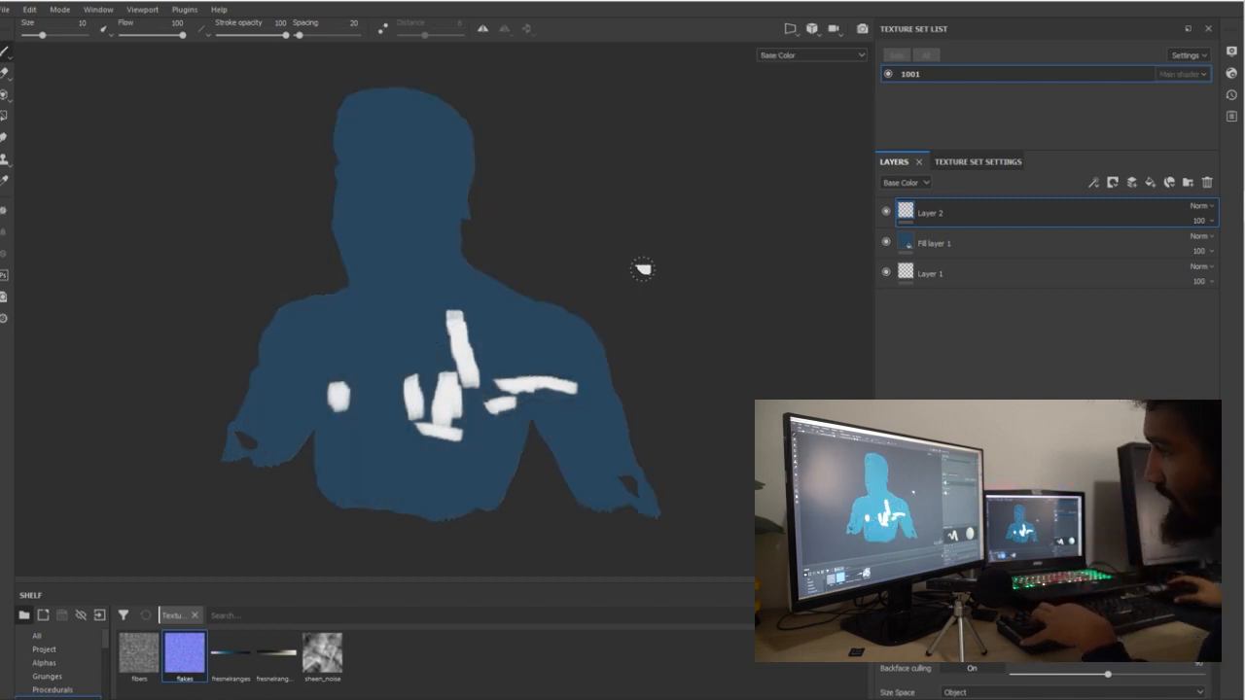
pyautogui.press('c')
pyautogui.press('c')
pyautogui.press('c')
pyautogui.press('c')
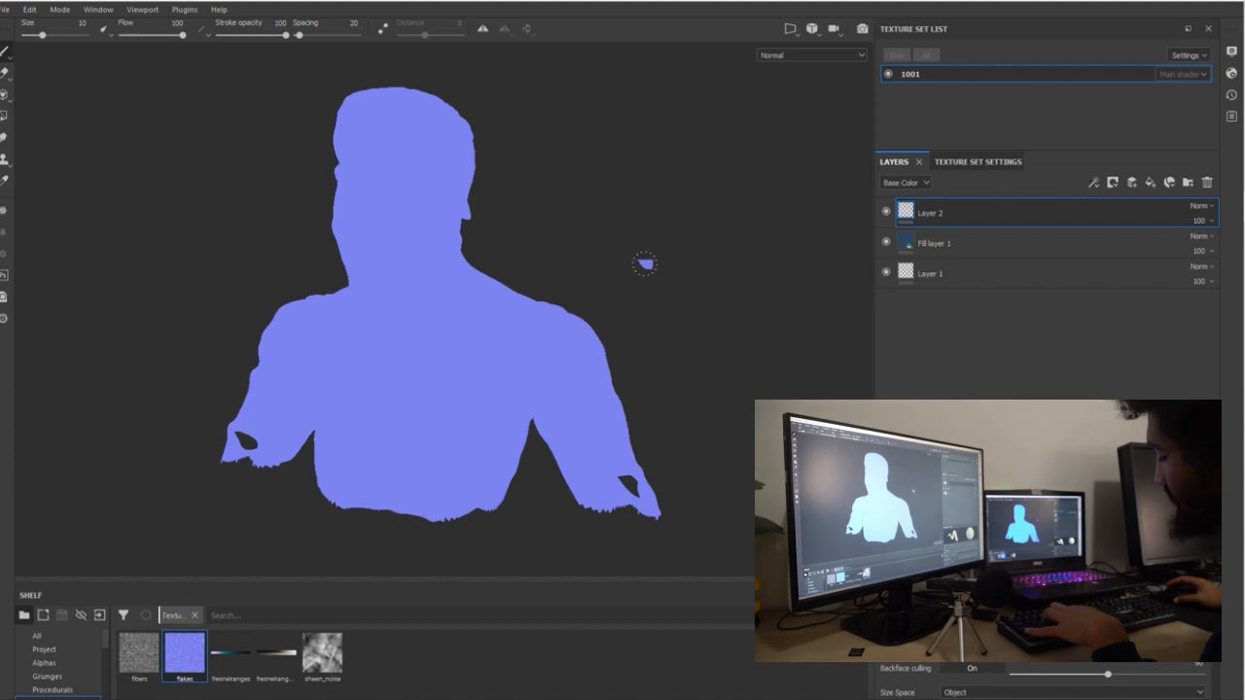
pyautogui.press('m')
pyautogui.moveTo(637, 279)
pyautogui.keyDown('alt'); pyautogui.mouseDown()
pyautogui.moveTo(496, 282)
pyautogui.moveTo(583, 273)
pyautogui.mouseUp(); pyautogui.keyUp('alt')
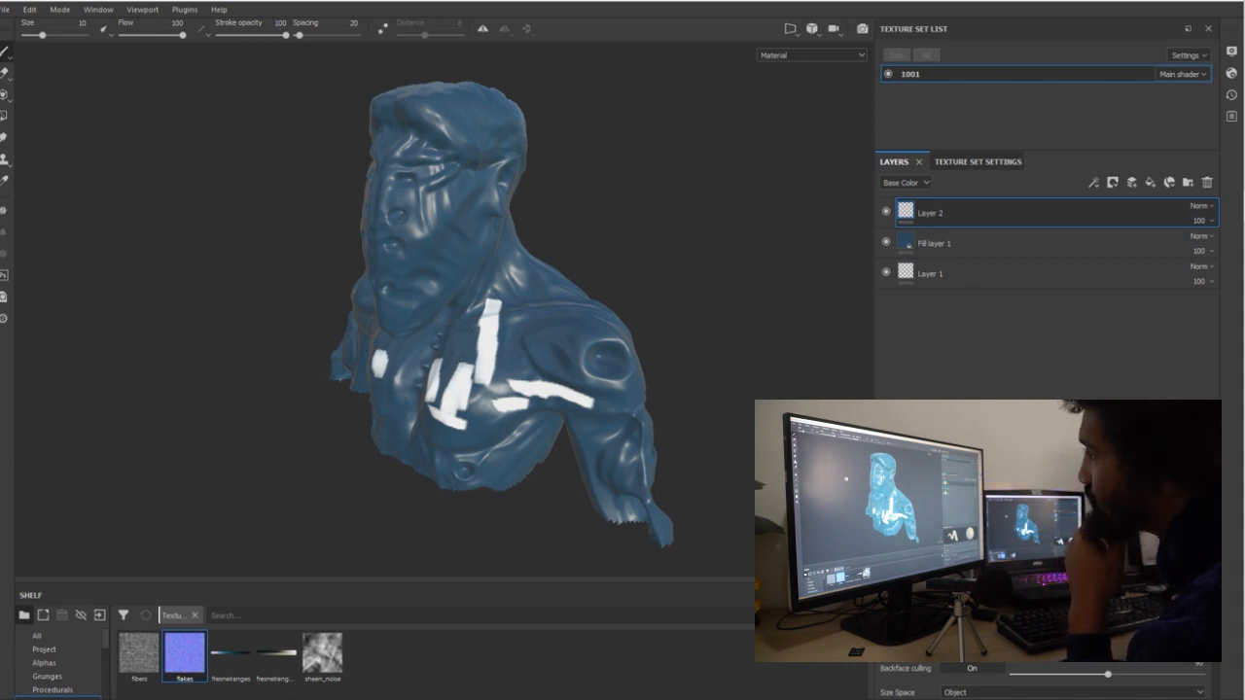
# Start importing resources and add Alien_002_1001_BaseColor.png from the defaultProject folder.
pyautogui.click(30, 9)
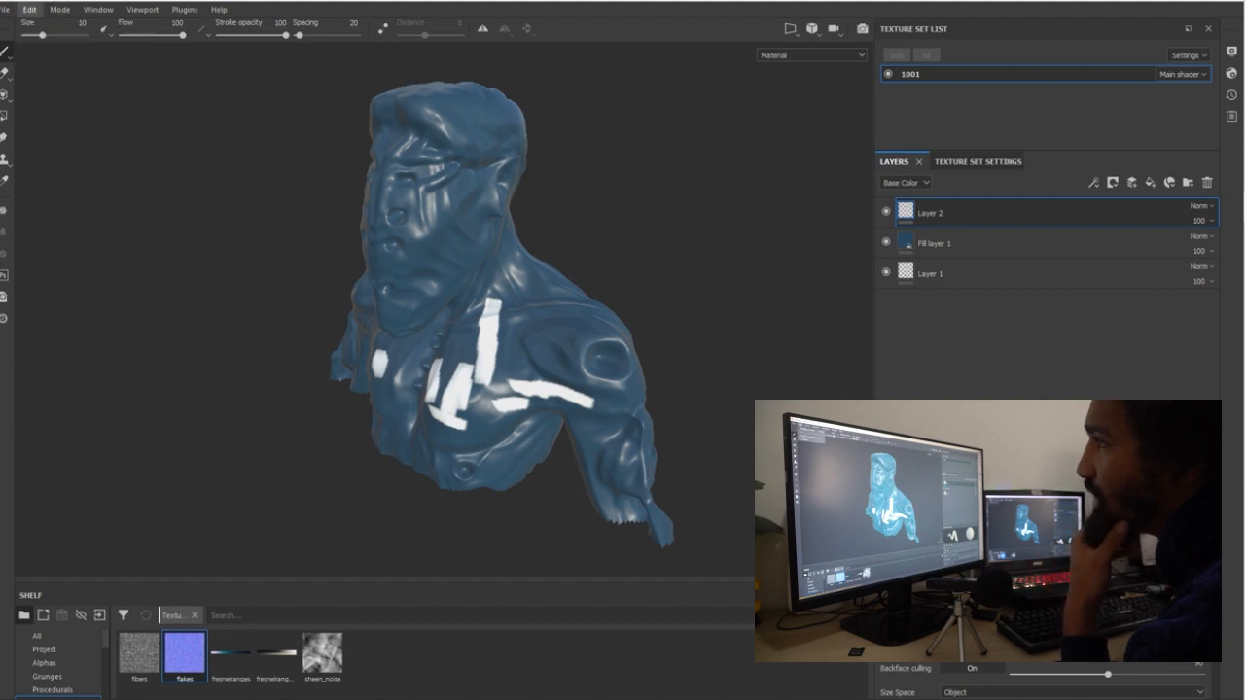
pyautogui.moveTo(5, 9)
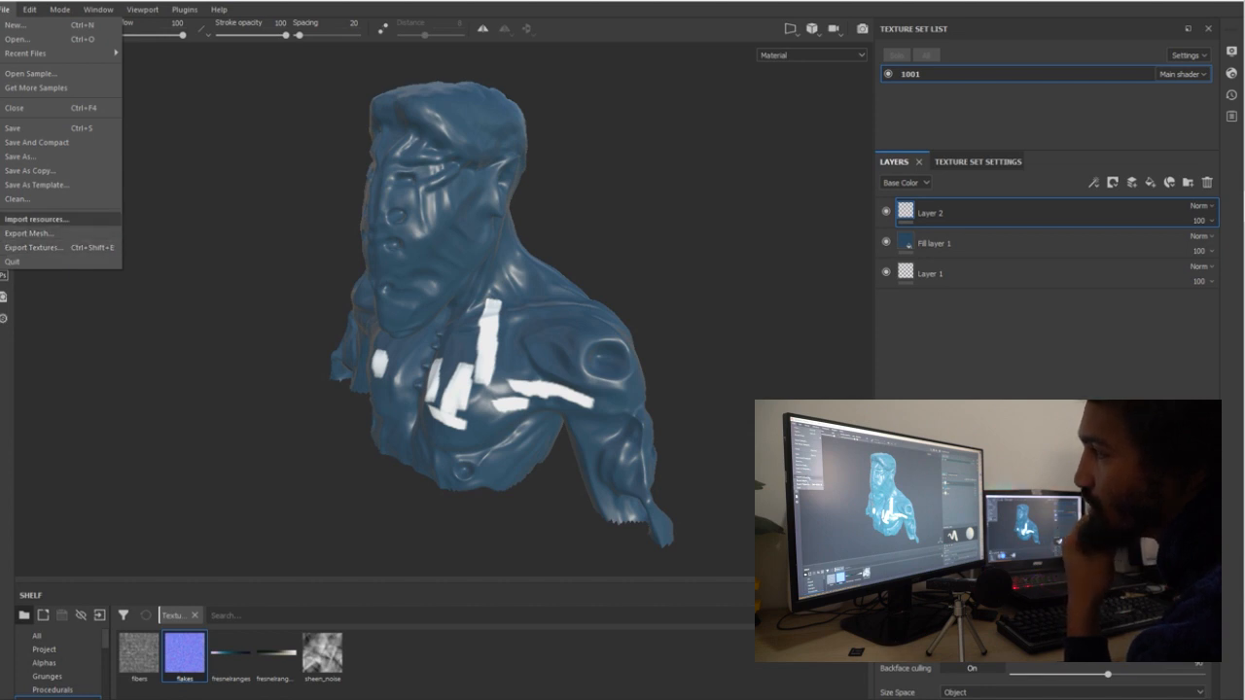
pyautogui.click(57, 218)
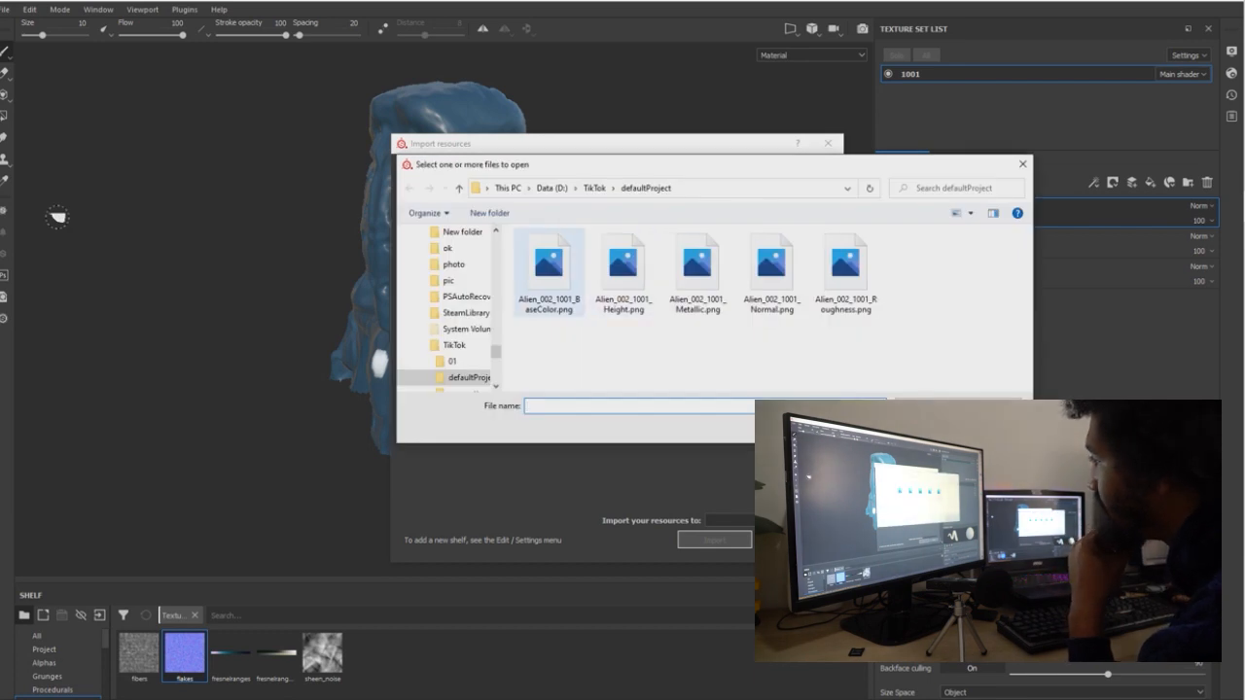
pyautogui.click(549, 271)
pyautogui.press('Return')
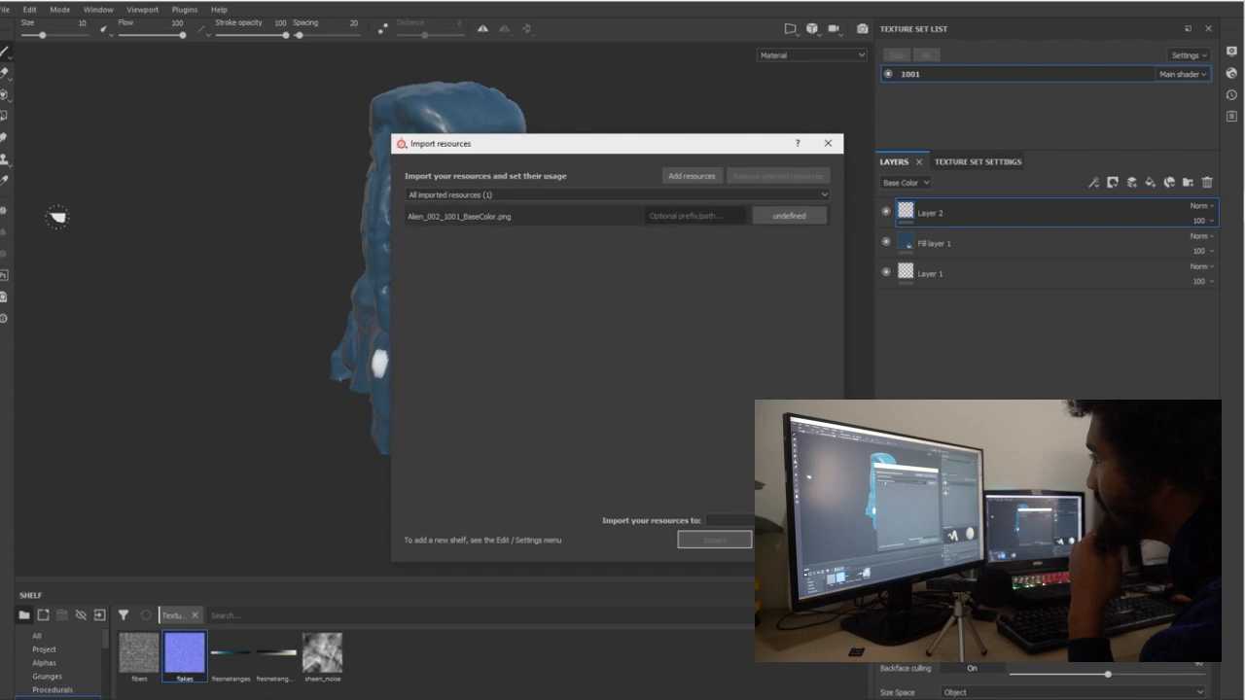
# Set the imported base color map's usage to texture and import it into the current session.
pyautogui.click(804, 219)
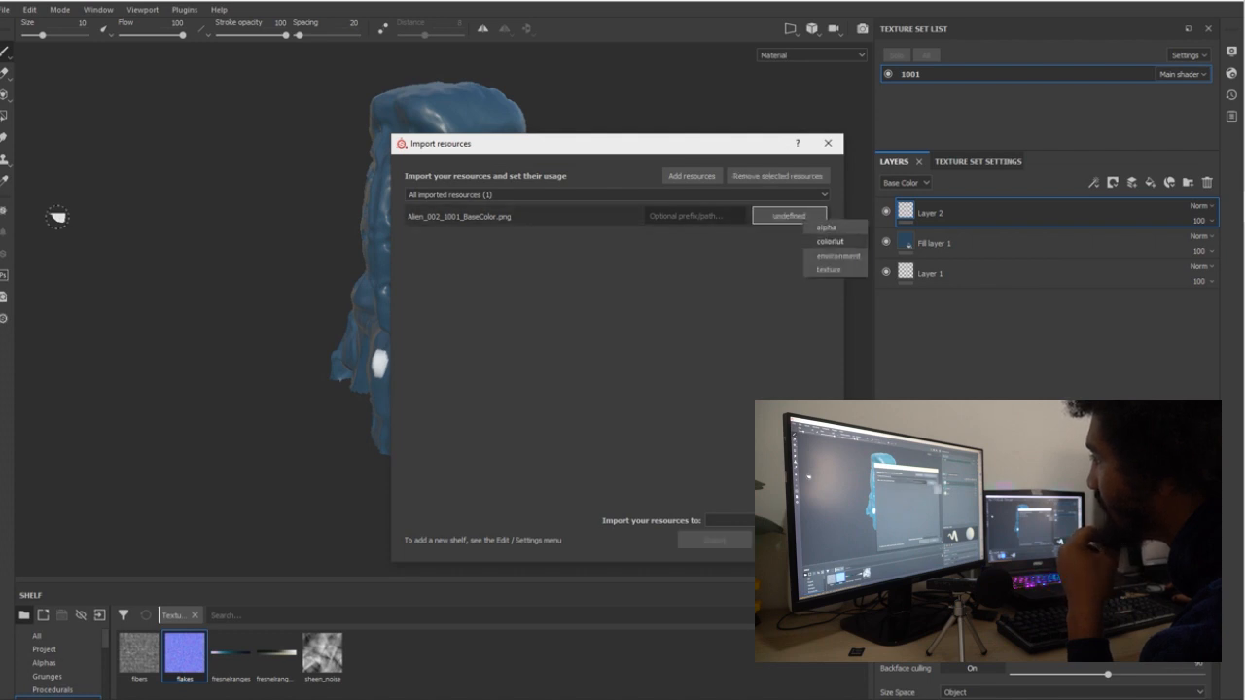
pyautogui.click(828, 270)
pyautogui.click(766, 520)
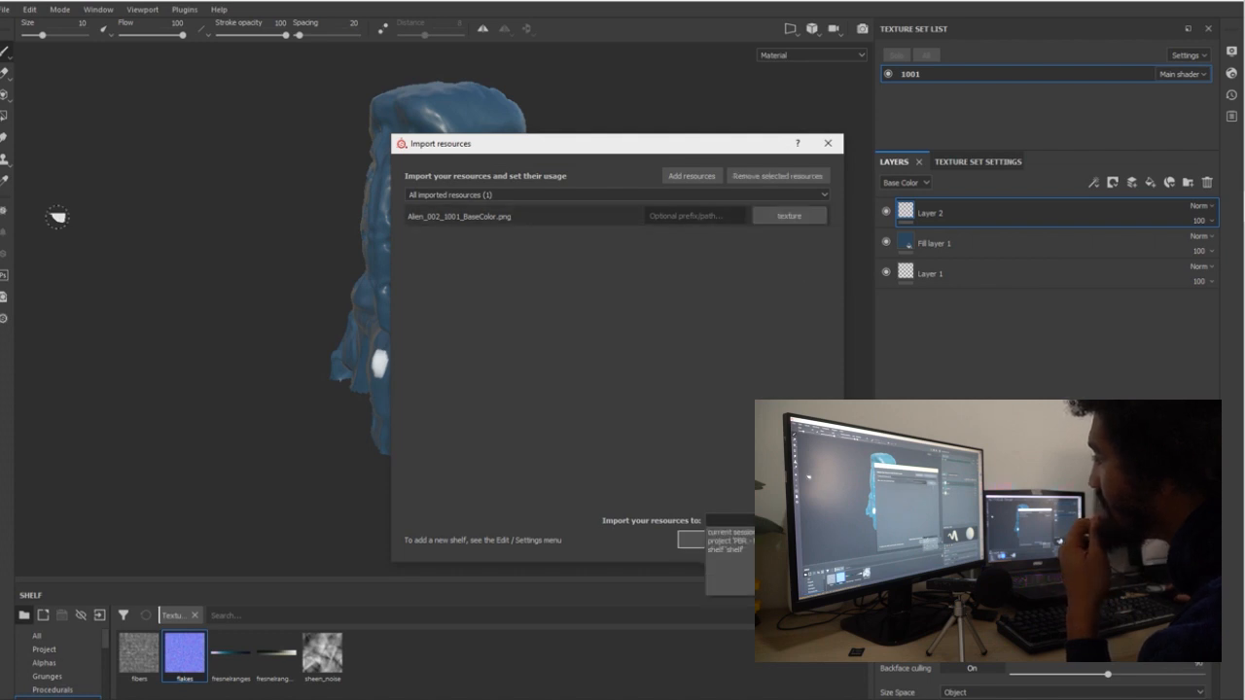
pyautogui.click(761, 533)
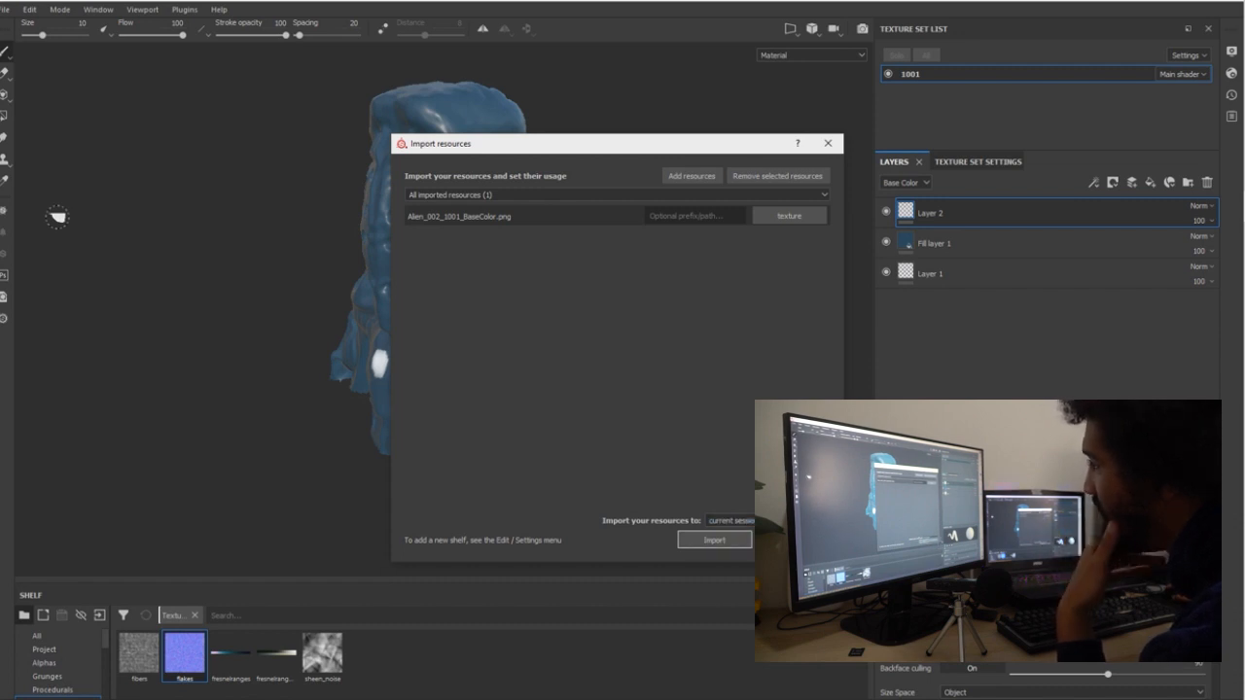
pyautogui.click(714, 539)
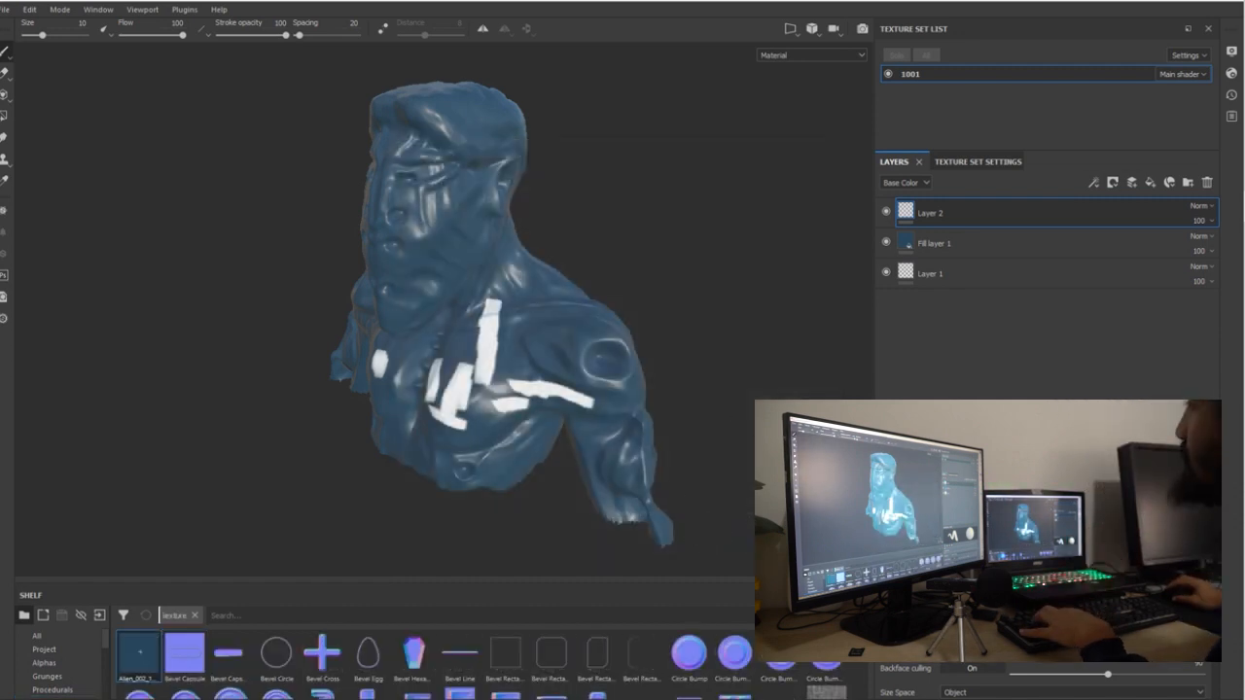
# Delete the white-stroke paint layer and the blue fill layer, and add a new fill layer above Layer 1.
pyautogui.press('Delete')
pyautogui.press('Delete')
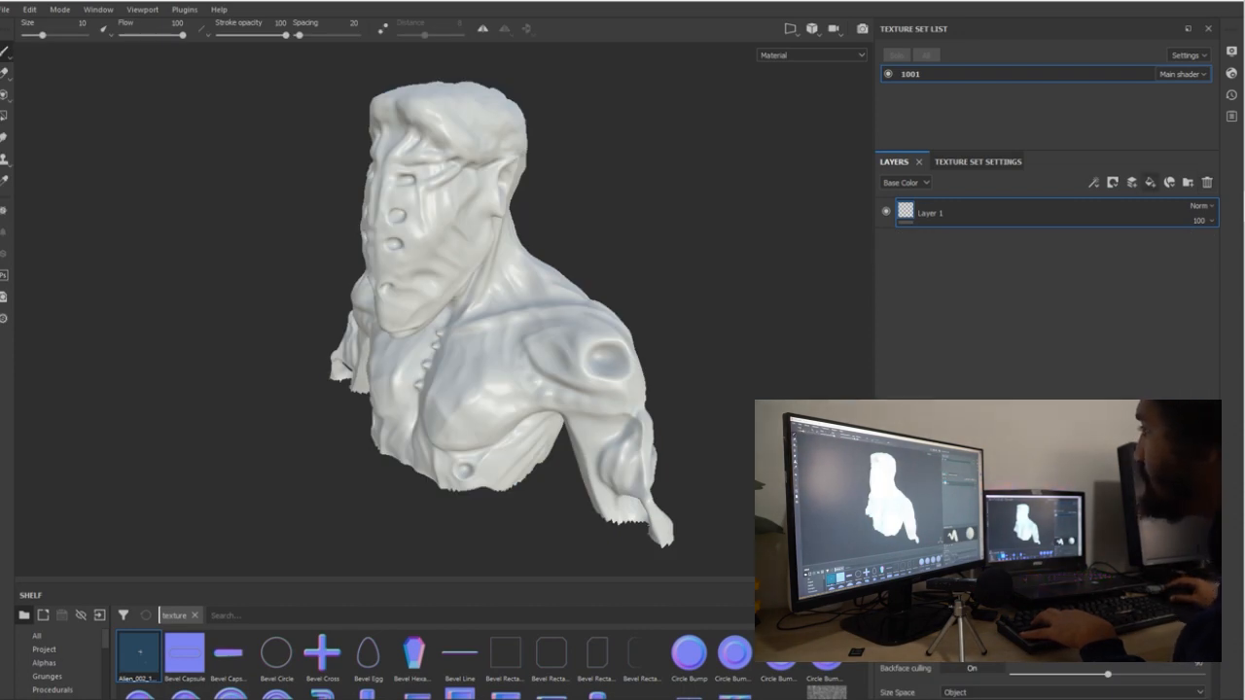
pyautogui.click(1150, 182)
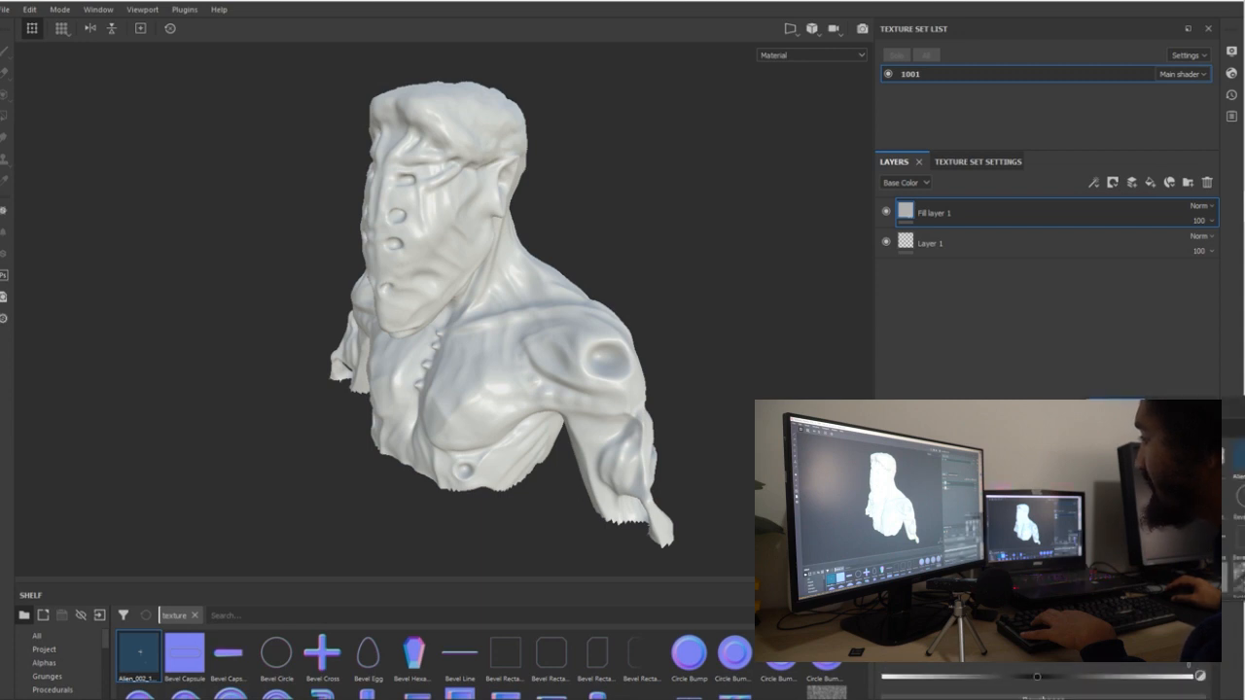
# Assign the imported Alien_002_1001_BaseColor texture to the new fill layer's base color, toggle the layer off and on, and inspect the bust.
pyautogui.click(1238, 458)
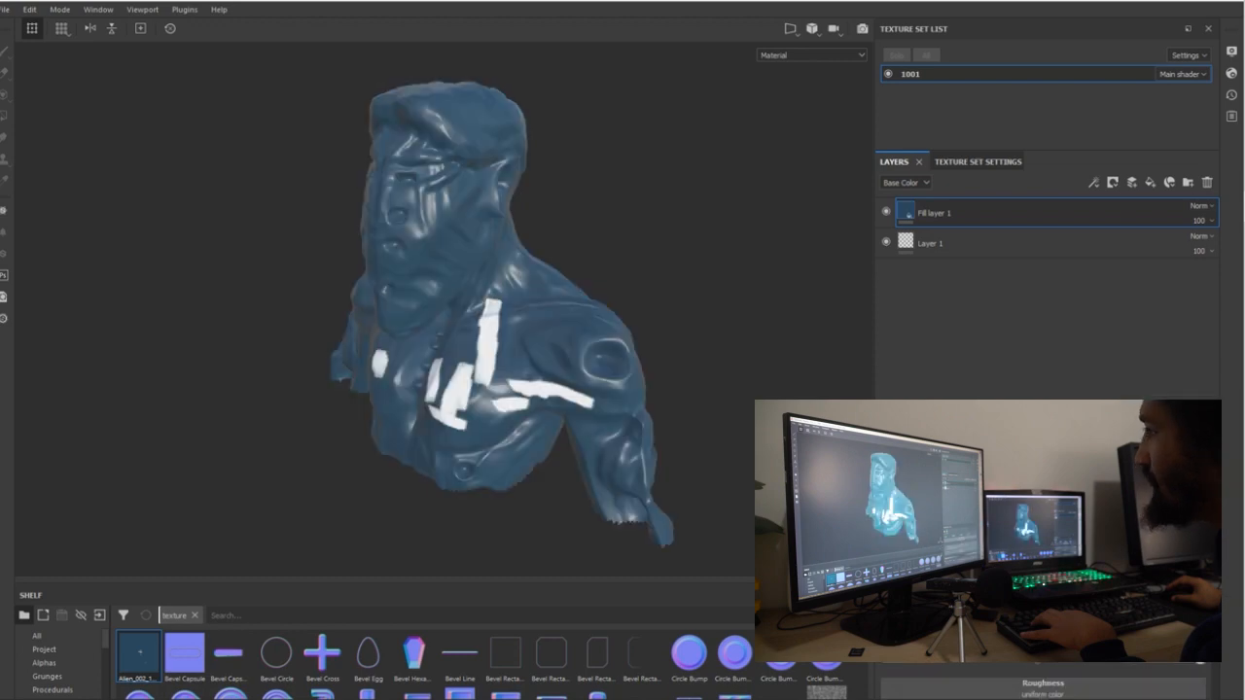
pyautogui.click(886, 212)
pyautogui.click(886, 212)
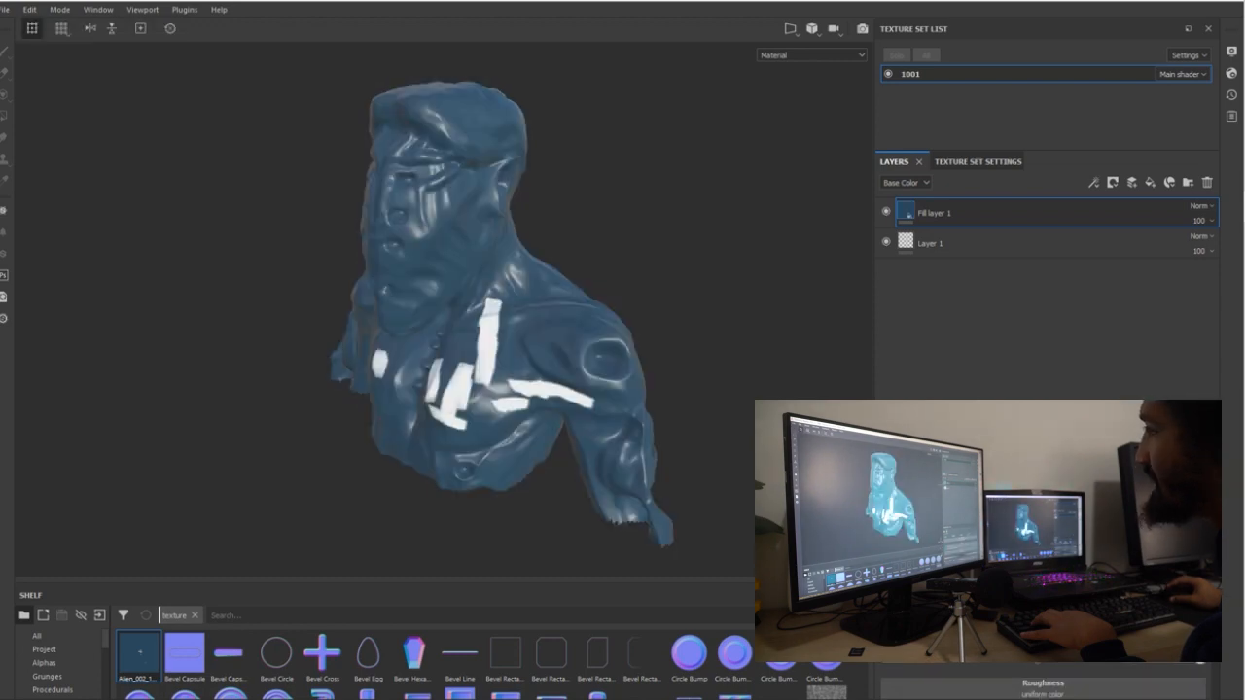
pyautogui.keyDown('alt'); pyautogui.moveTo(584, 243); pyautogui.dragTo(684, 254); pyautogui.keyUp('alt')
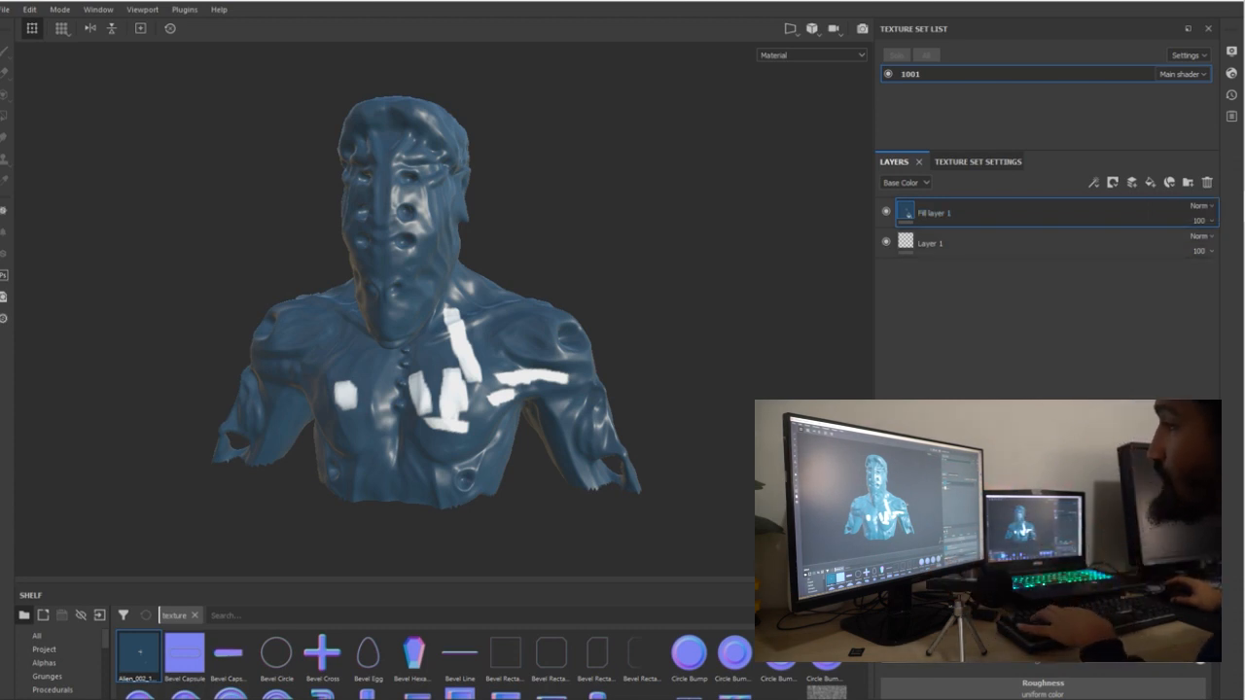
pyautogui.moveTo(588, 280)
pyautogui.keyDown('alt'); pyautogui.mouseDown()
pyautogui.moveTo(491, 267)
pyautogui.moveTo(523, 245)
pyautogui.moveTo(587, 231)
pyautogui.moveTo(579, 269)
pyautogui.mouseUp(); pyautogui.keyUp('alt')
pyautogui.click(185, 9)
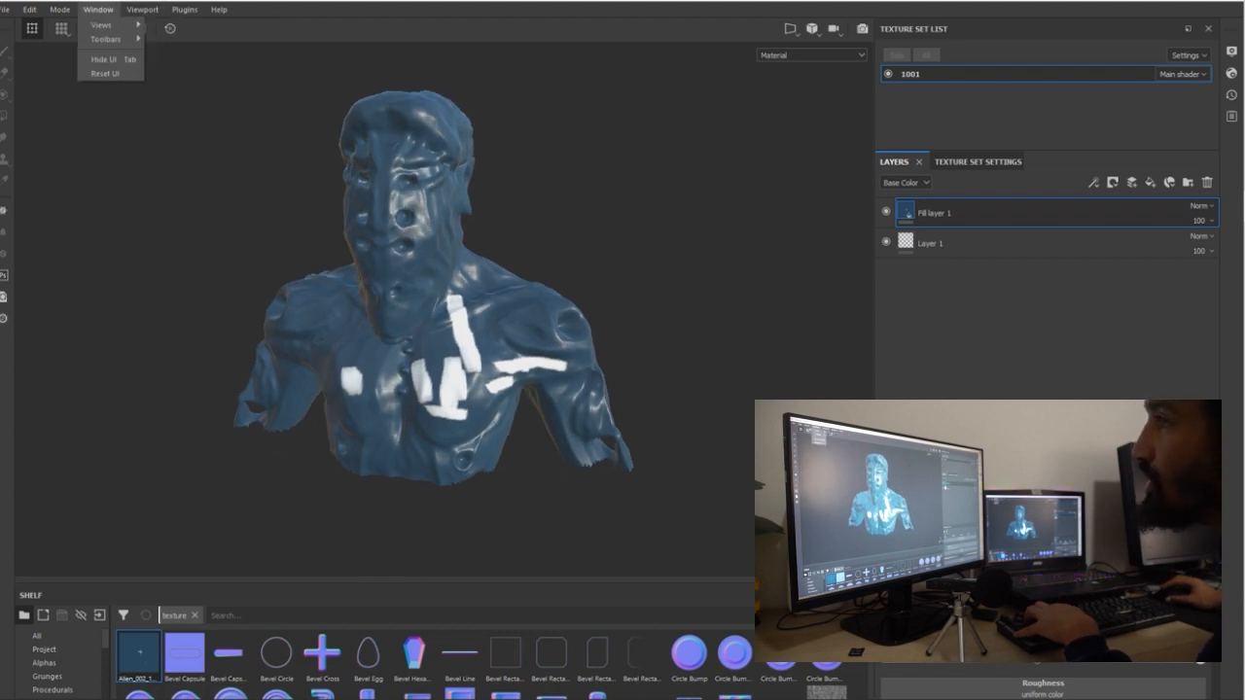
pyautogui.moveTo(60, 10)
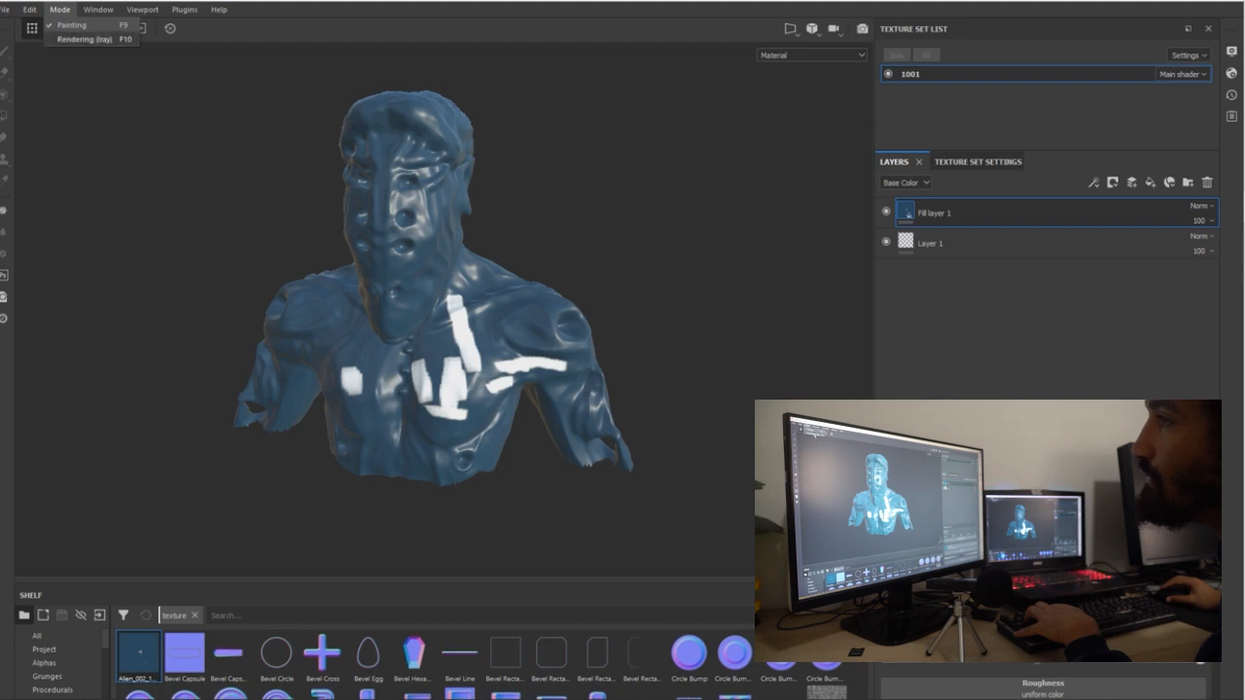
pyautogui.press('Escape')
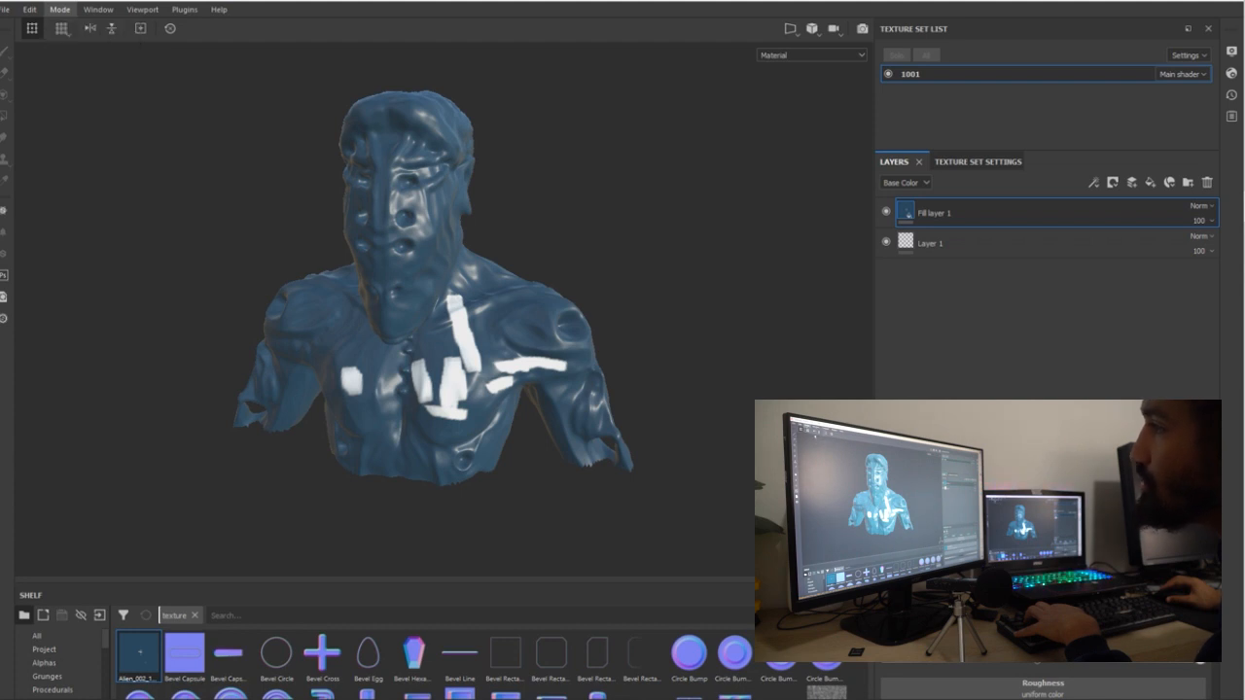